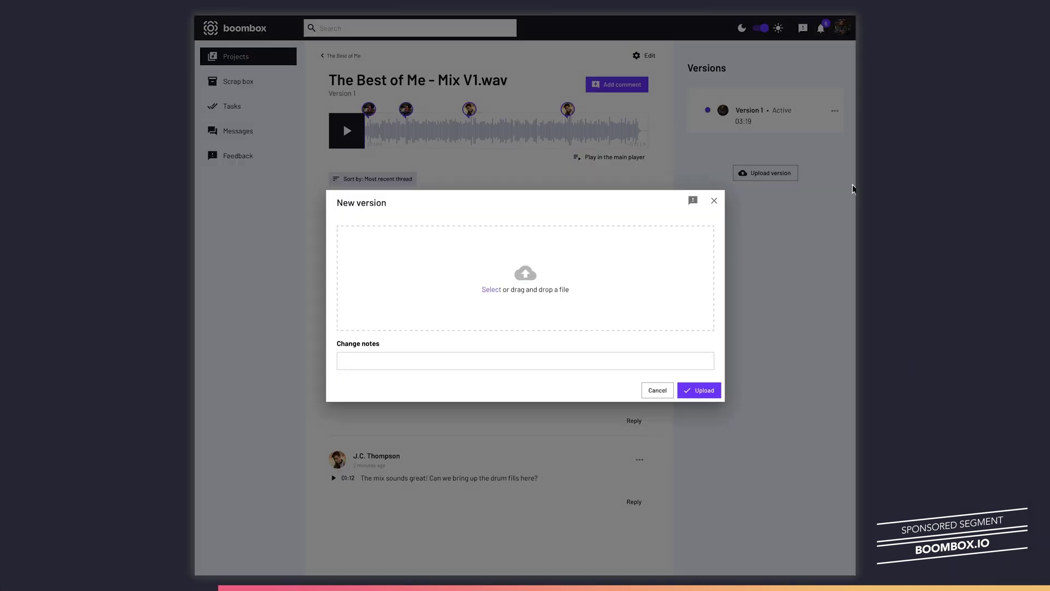
Step: Upload the V2 mix as a new version and set the producer's access to Viewer, then back to Editor
drag(854, 189, 533, 300)
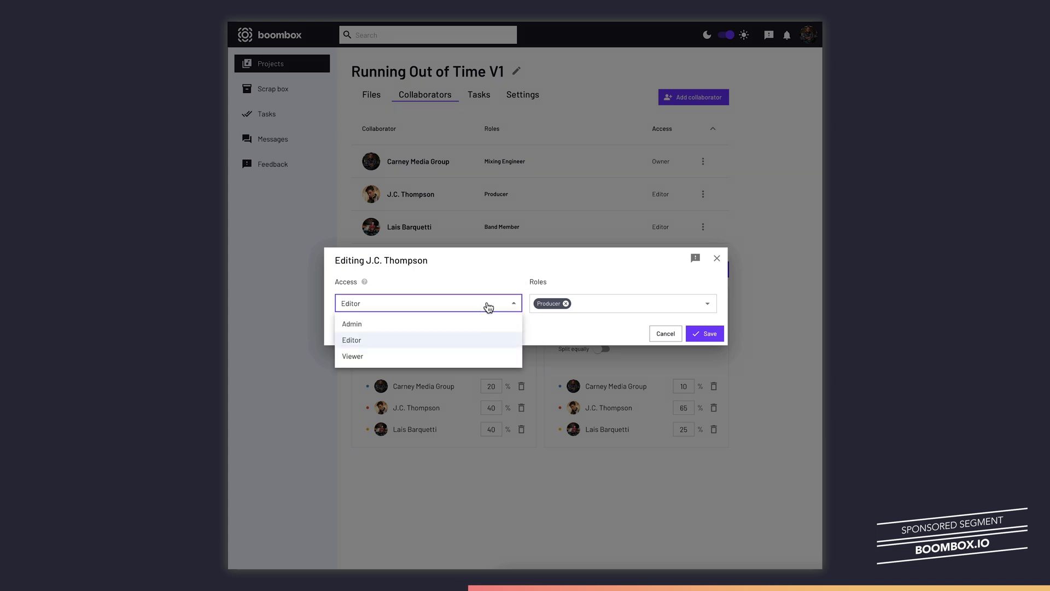
click(377, 358)
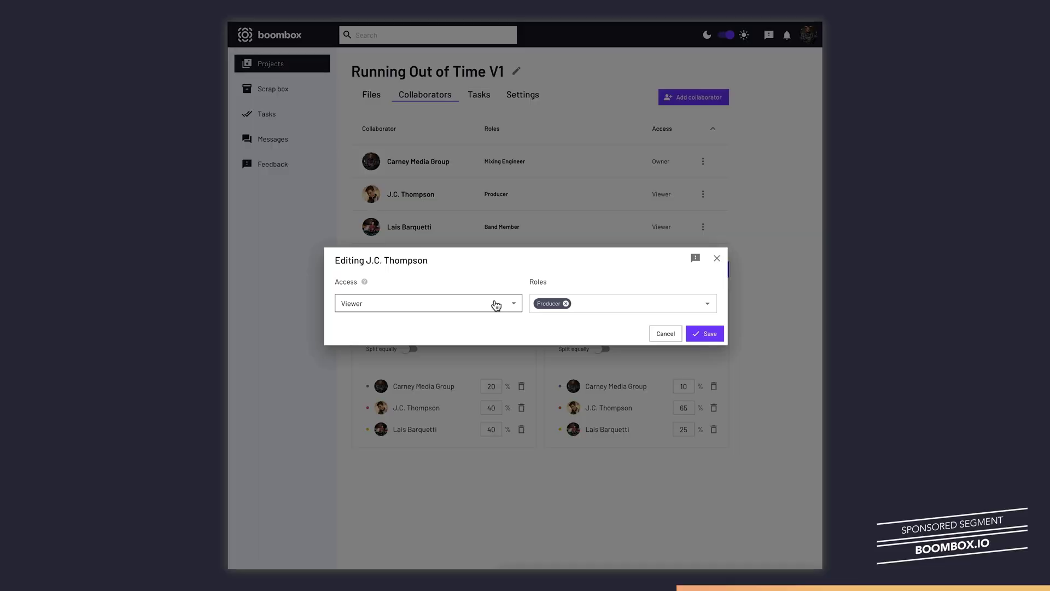
click(495, 304)
click(456, 340)
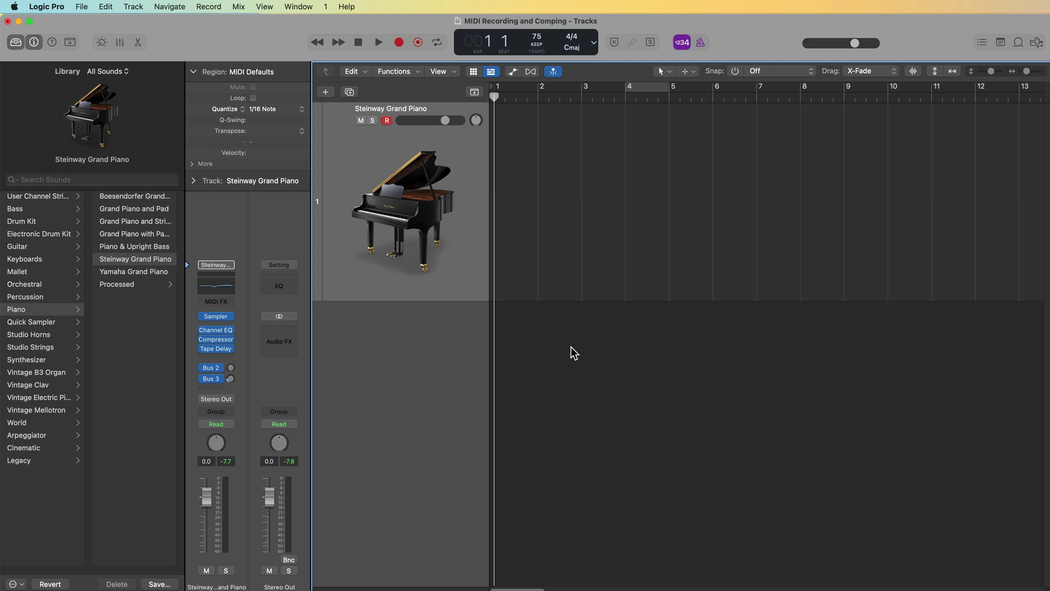
Step: Turn off the count-in and try playhead positions at bar 2 and bar 1 beat 4
click(683, 38)
drag(510, 102, 539, 118)
key(Return)
click(536, 98)
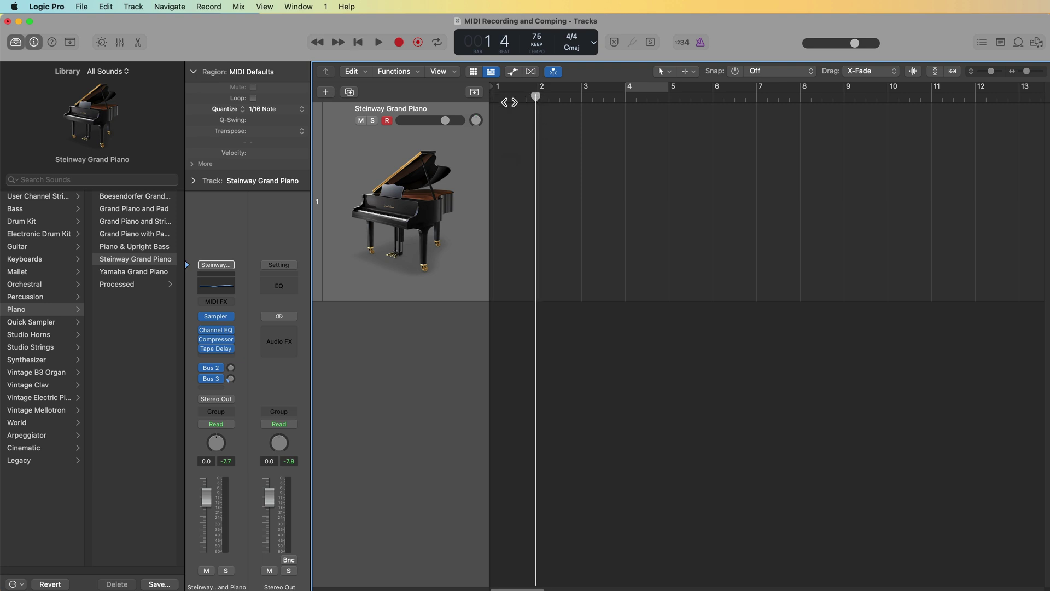
key(Return)
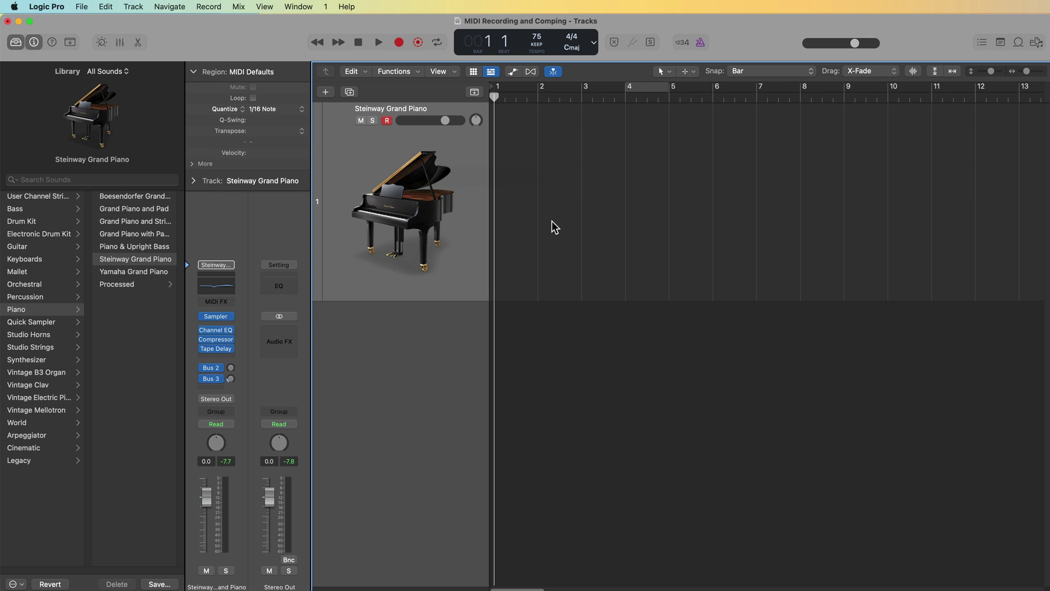
Step: Step the playhead between bars 2 and 1, enlarge the piano track, and start recording
key(period)
key(comma)
drag(441, 301, 602, 362)
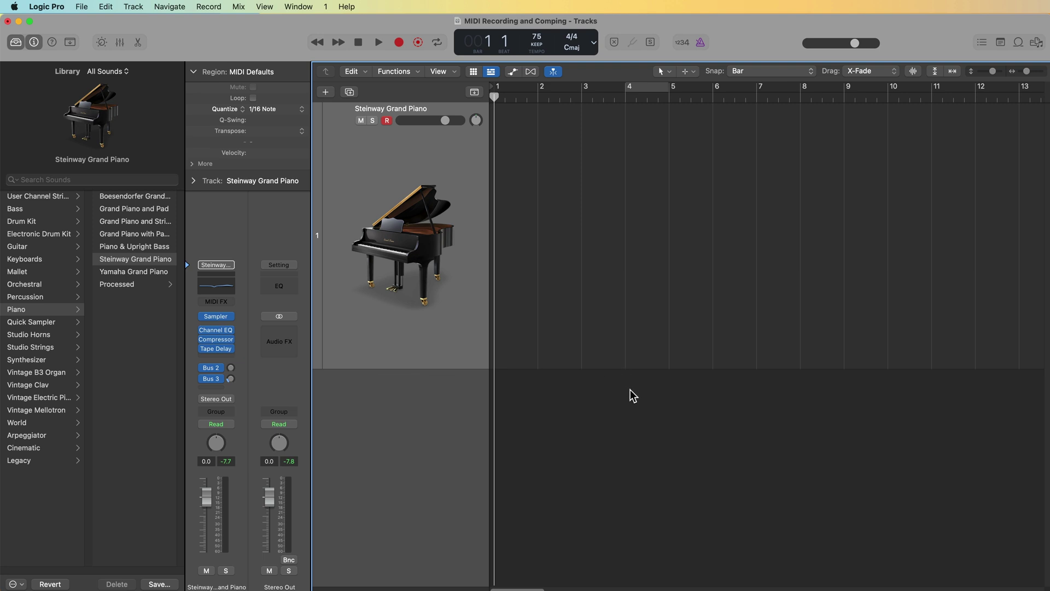
key(r)
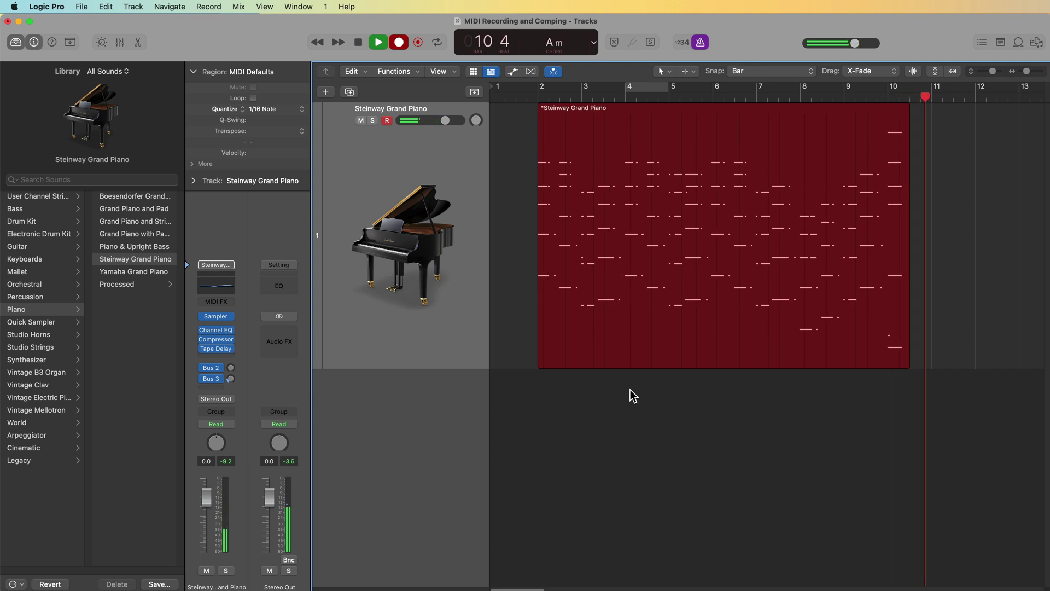
Step: Stop the piano recording, leaving a MIDI region spanning bar 2 to bar 12
key(space)
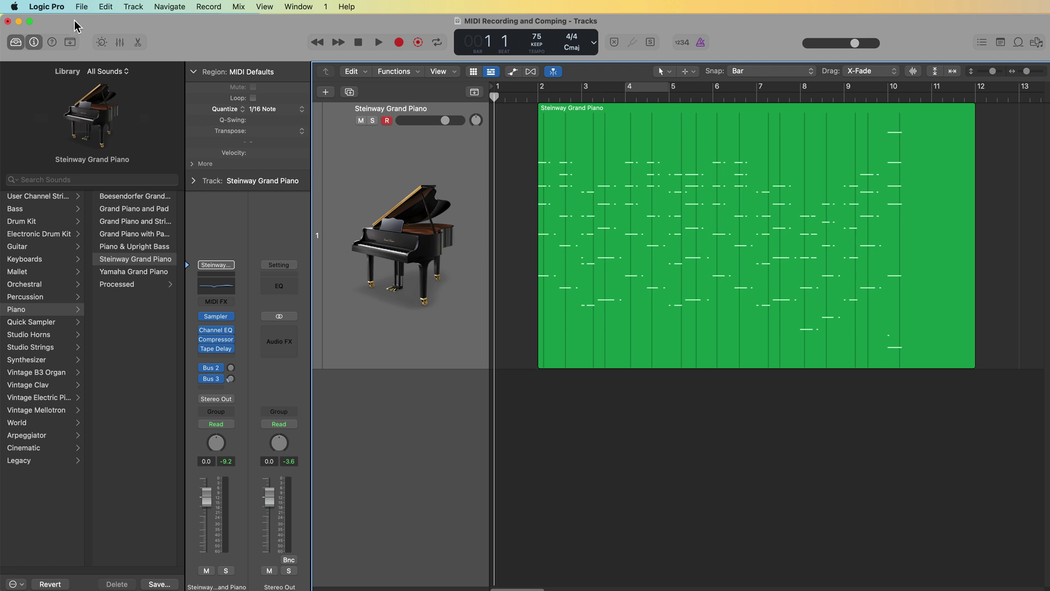
click(59, 7)
Step: In Recording settings, set MIDI Cycle Off and Cycle On overlaps to Create Take Folder
mouse_move(66, 44)
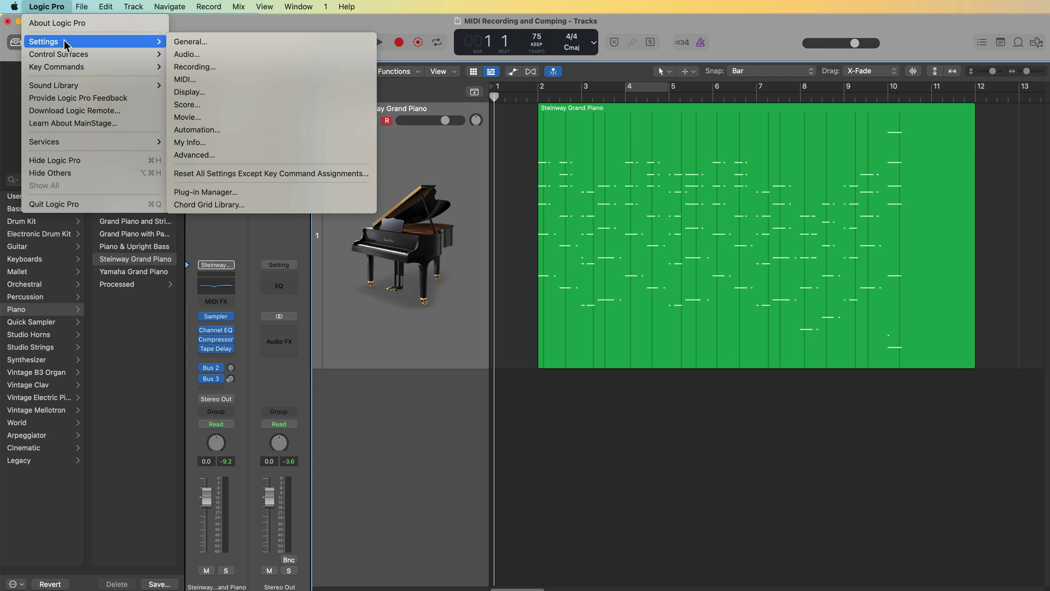
click(236, 67)
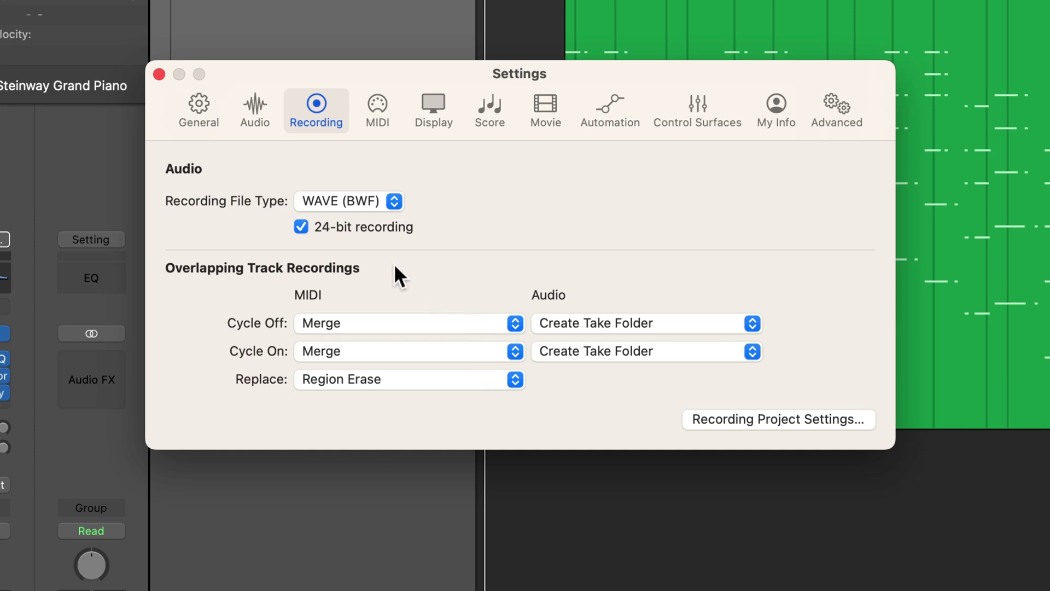
click(347, 323)
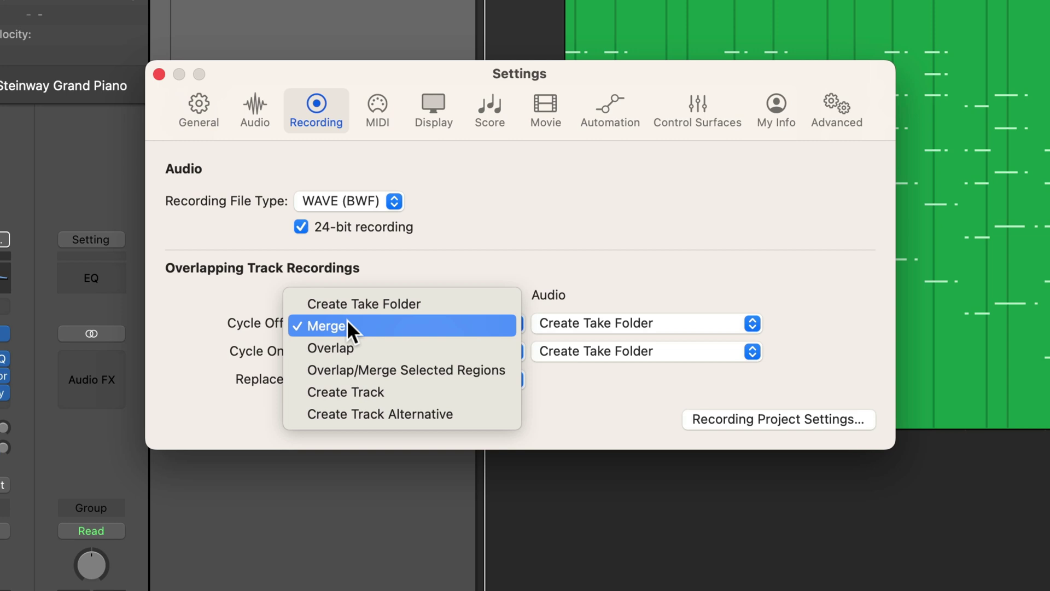
click(355, 305)
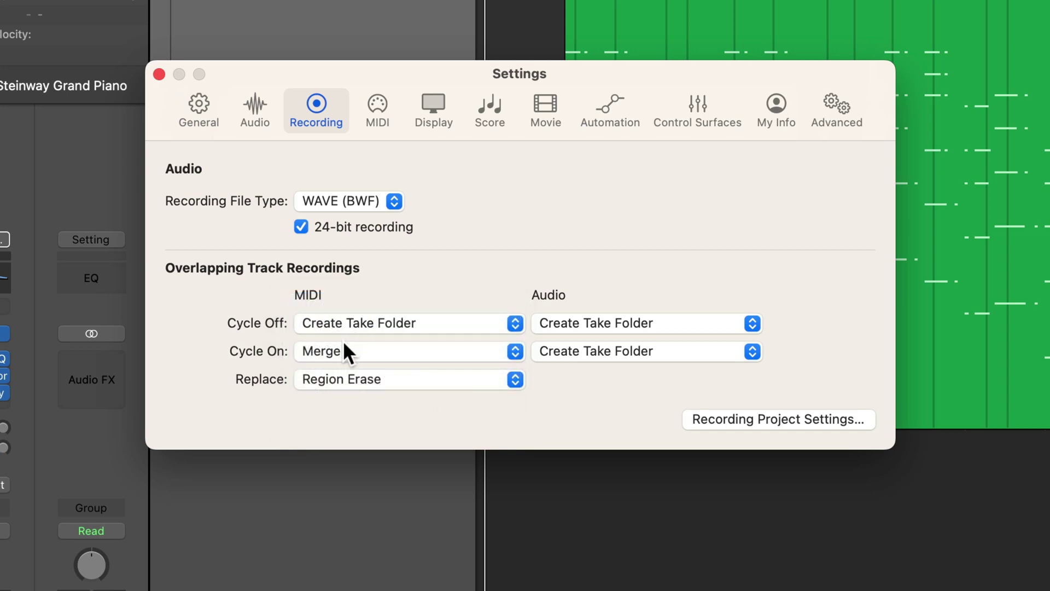
click(343, 345)
click(346, 330)
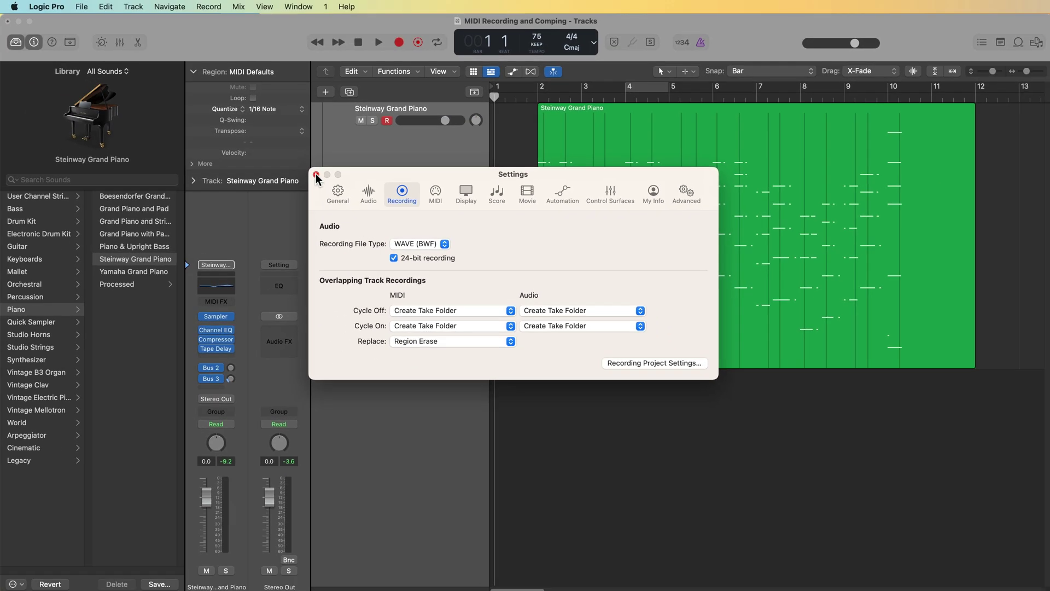
click(317, 175)
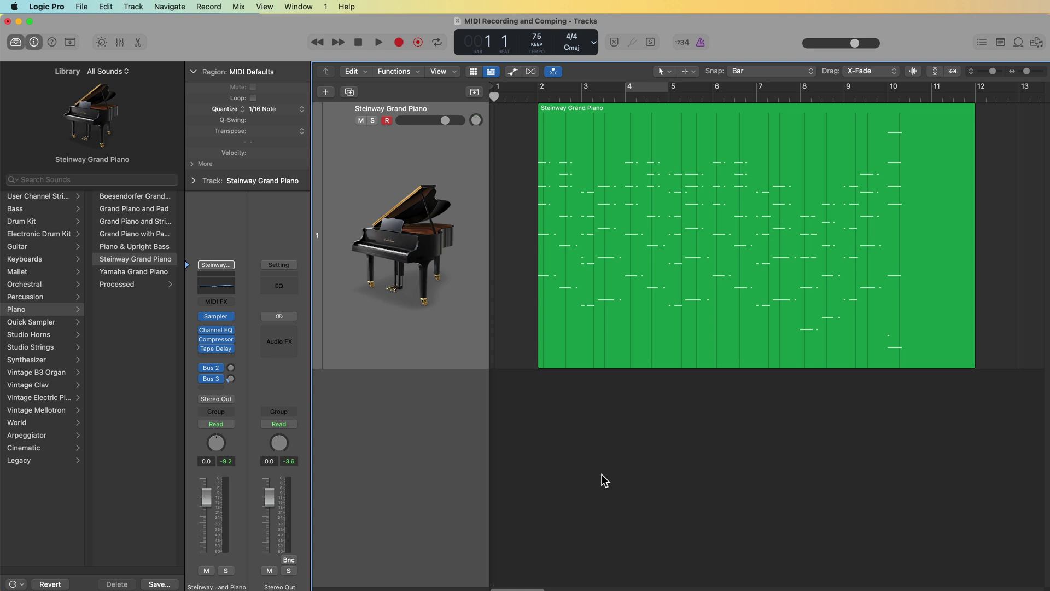
Step: Record a second piano take over the region, then return to start and begin a third
key(r)
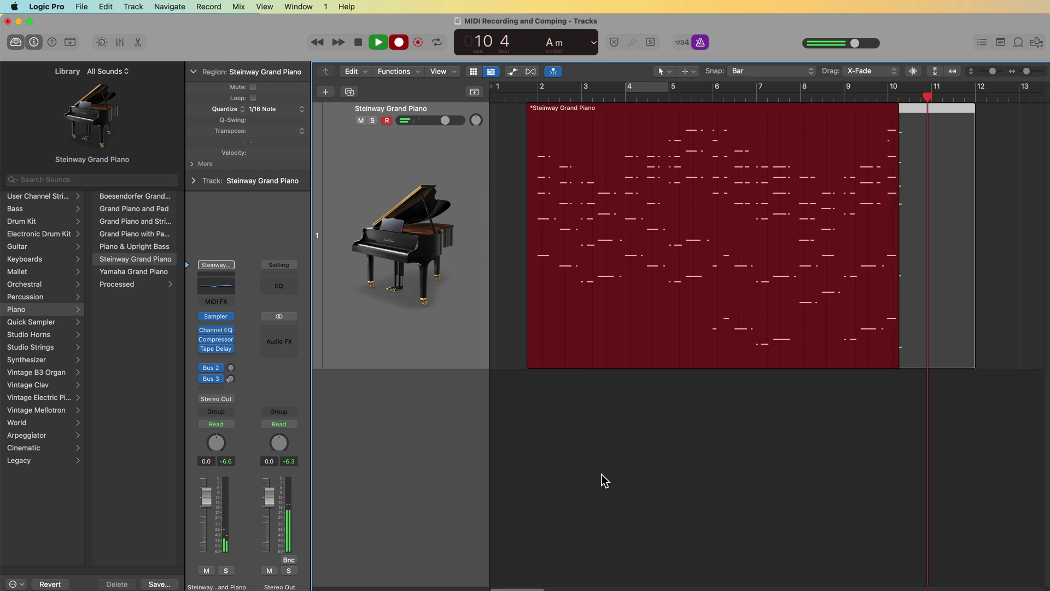
key(space)
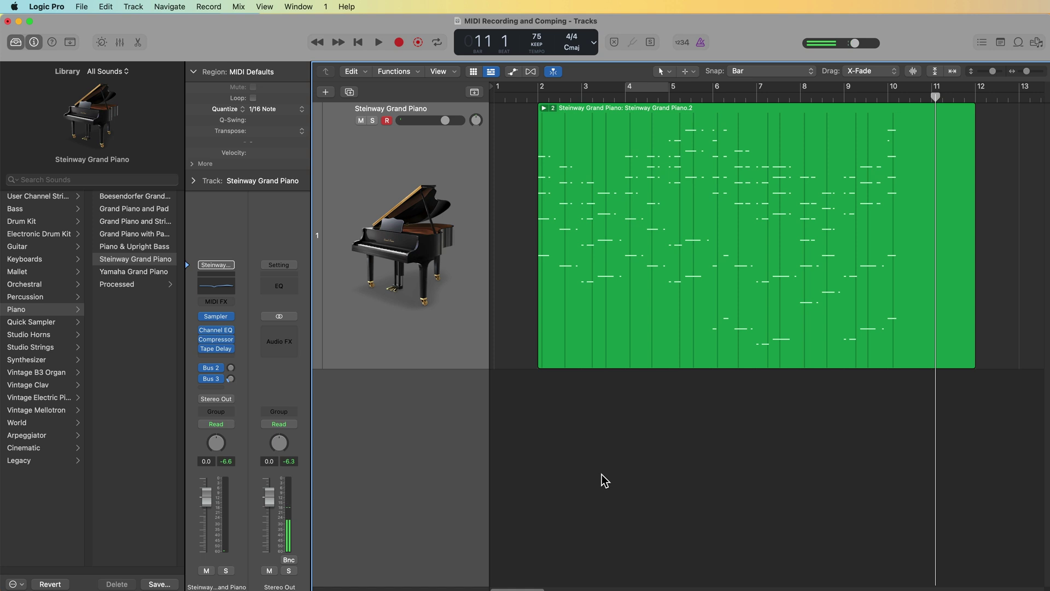
key(Return)
key(r)
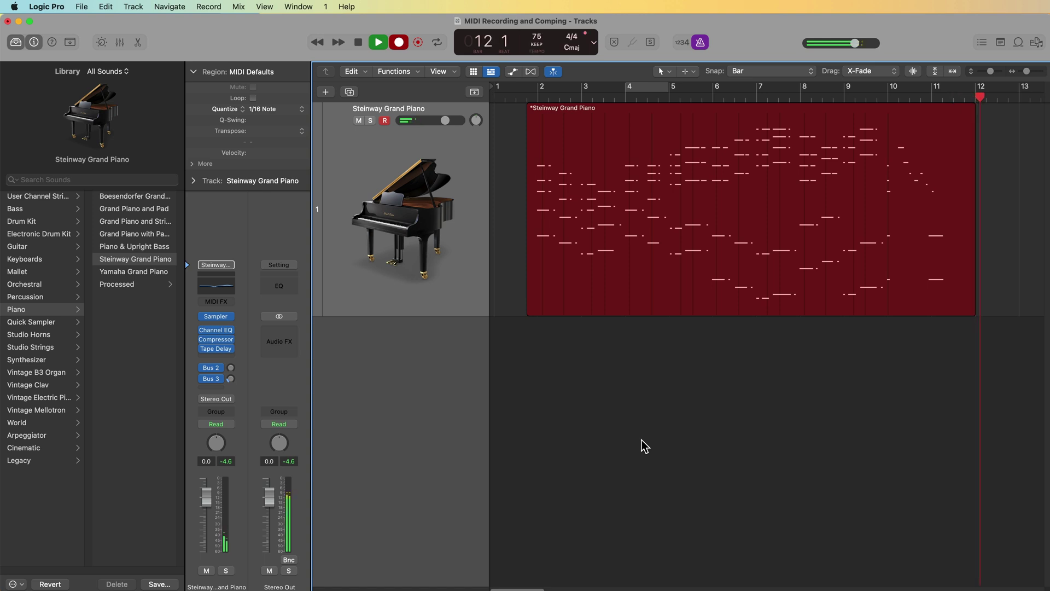
Step: Stop the third take, shorten the piano track, and return the playhead to the start
key(space)
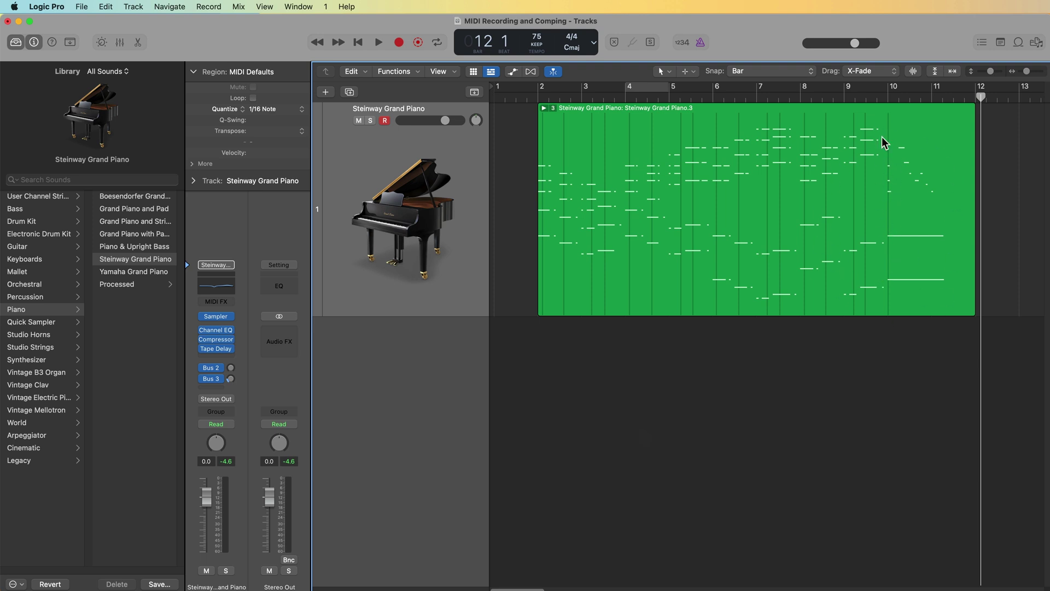
click(886, 99)
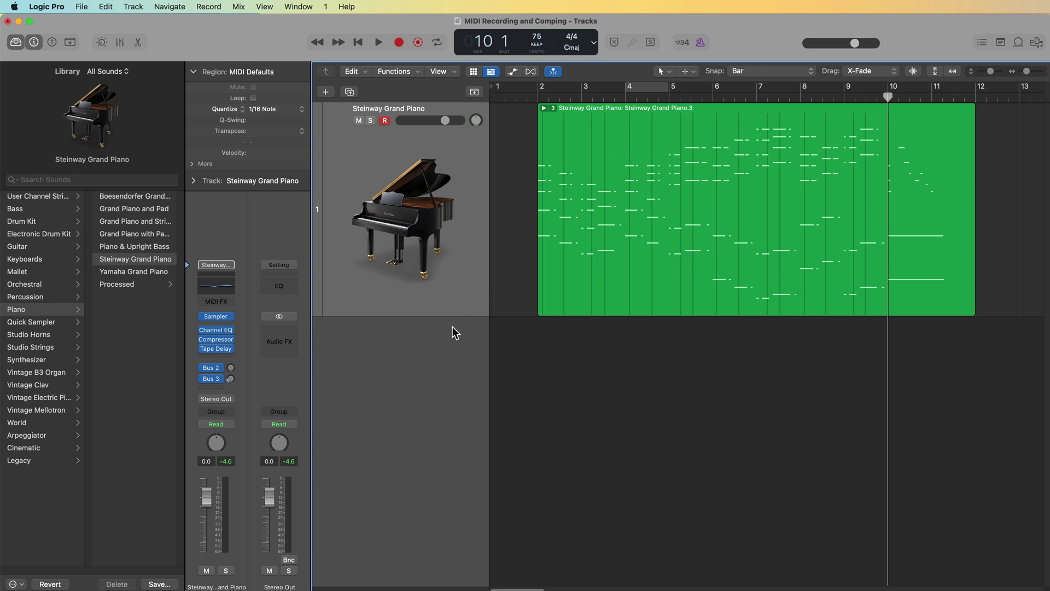
drag(448, 315, 438, 255)
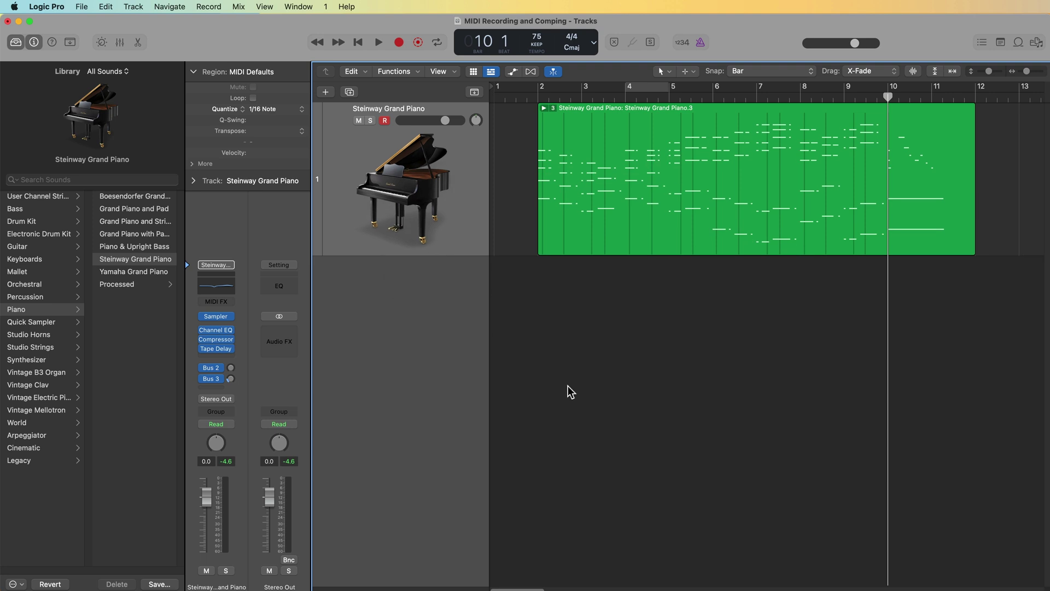
key(Return)
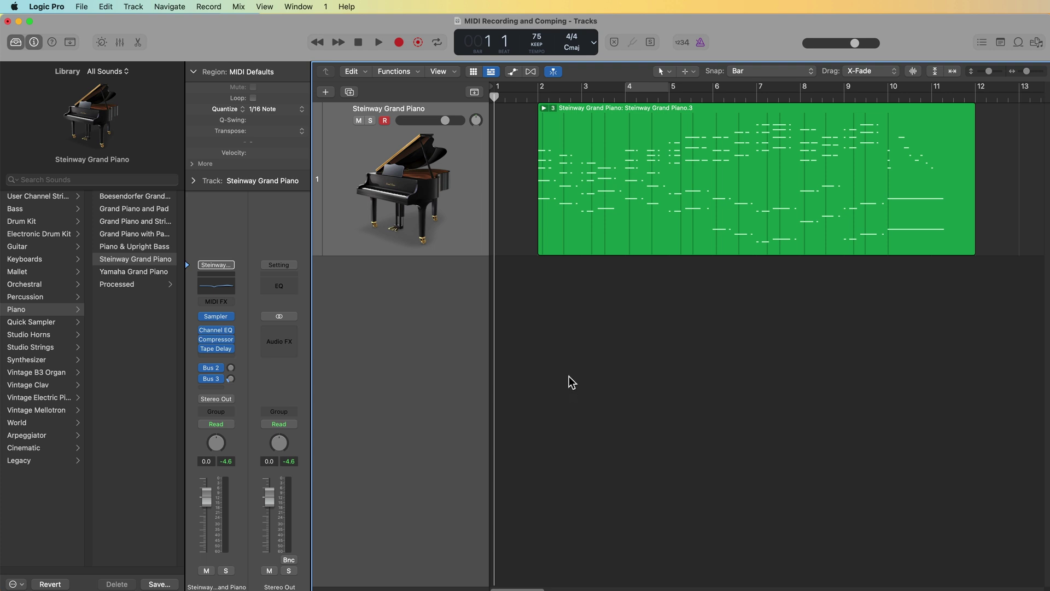
Step: Expand the take folder, fit its lanes vertically, audition takes 1–3, and leave take 1 active
double_click(563, 224)
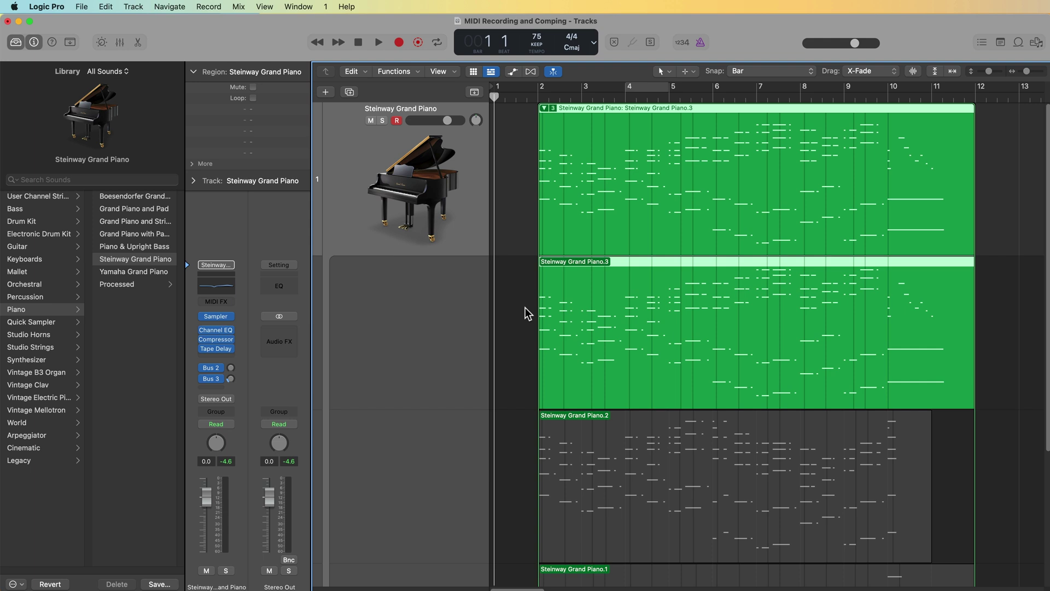
key(super+Up)
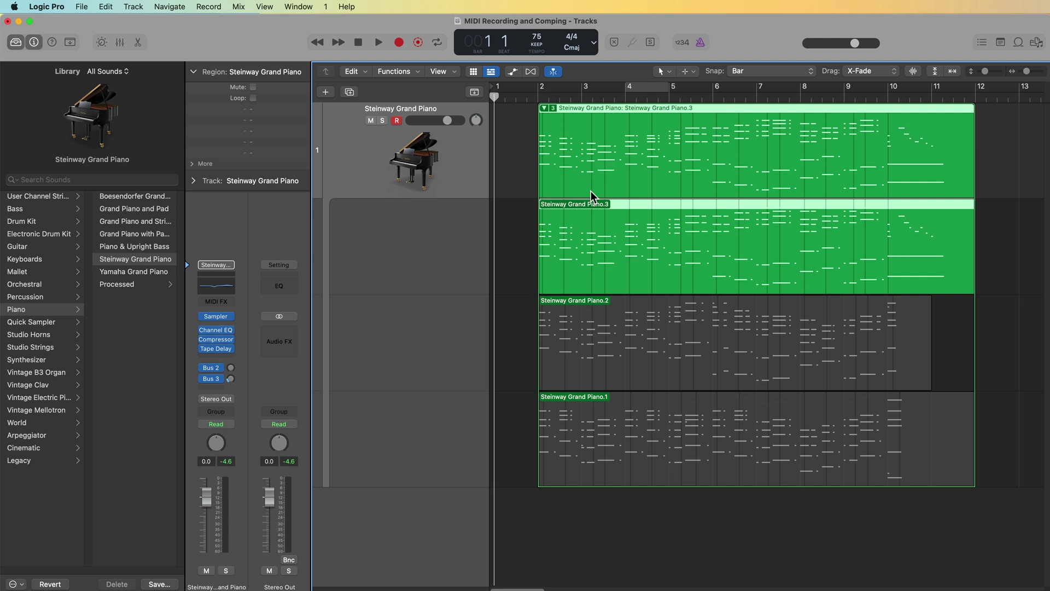
click(624, 315)
click(640, 436)
click(641, 336)
click(625, 271)
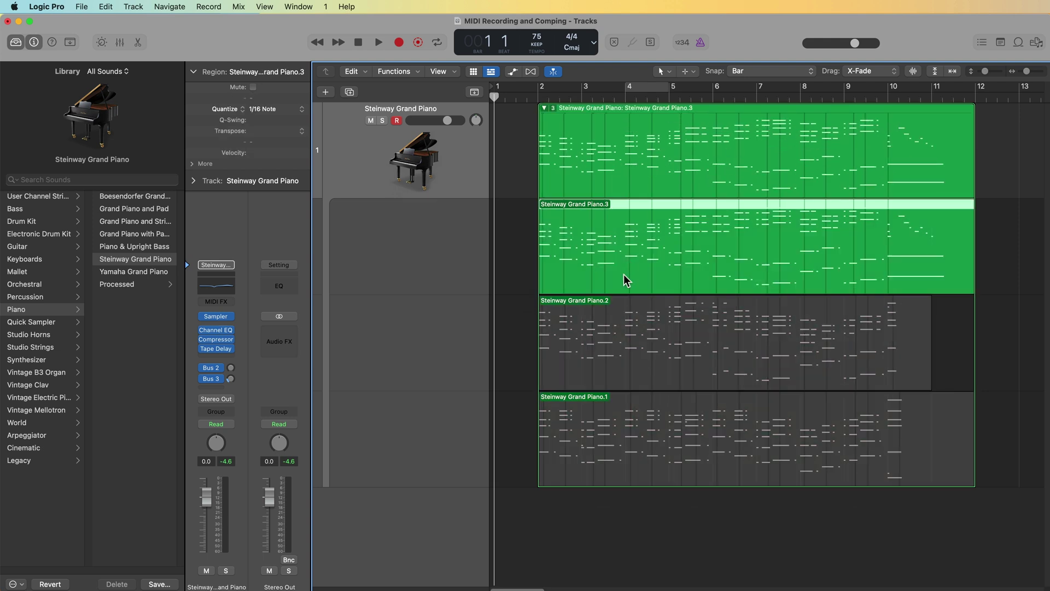
click(632, 353)
click(636, 441)
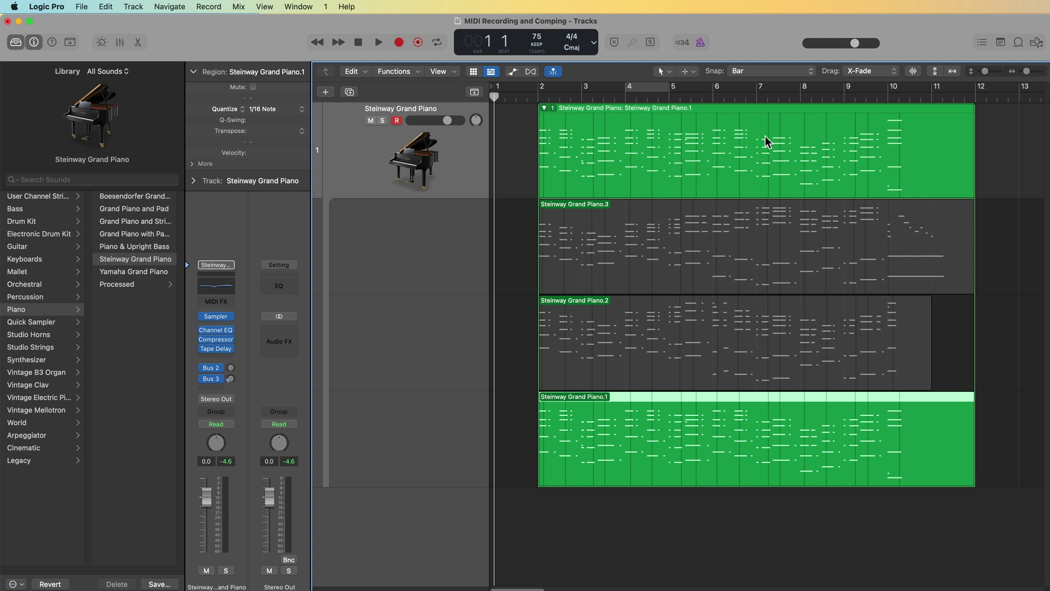
click(691, 72)
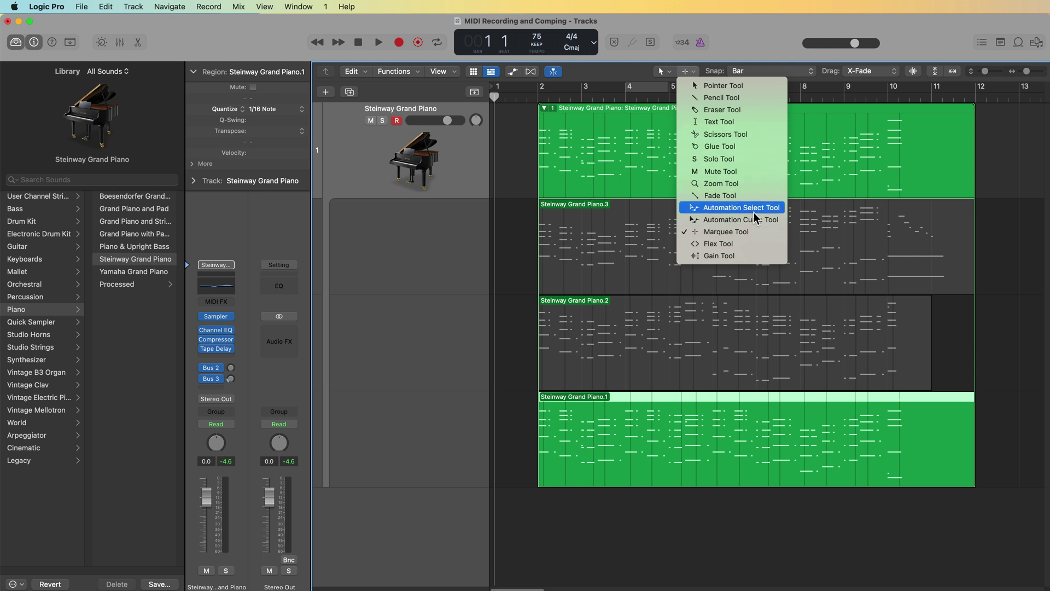
Step: Keep Rectangle selection as the secondary tool and audition the current comp from bar 2
click(750, 231)
click(534, 97)
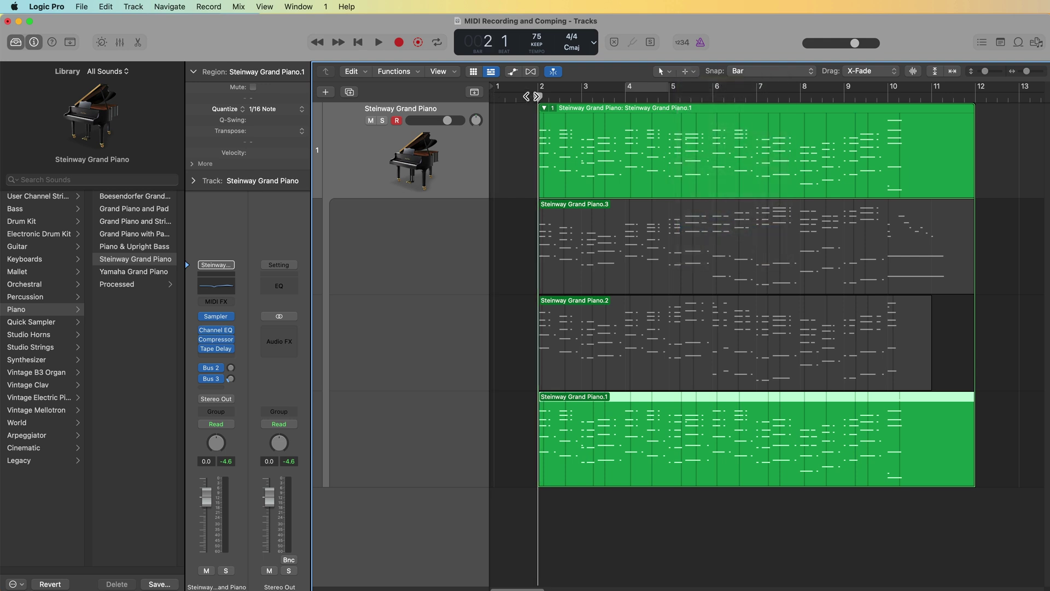
scroll(531, 96, up, 5)
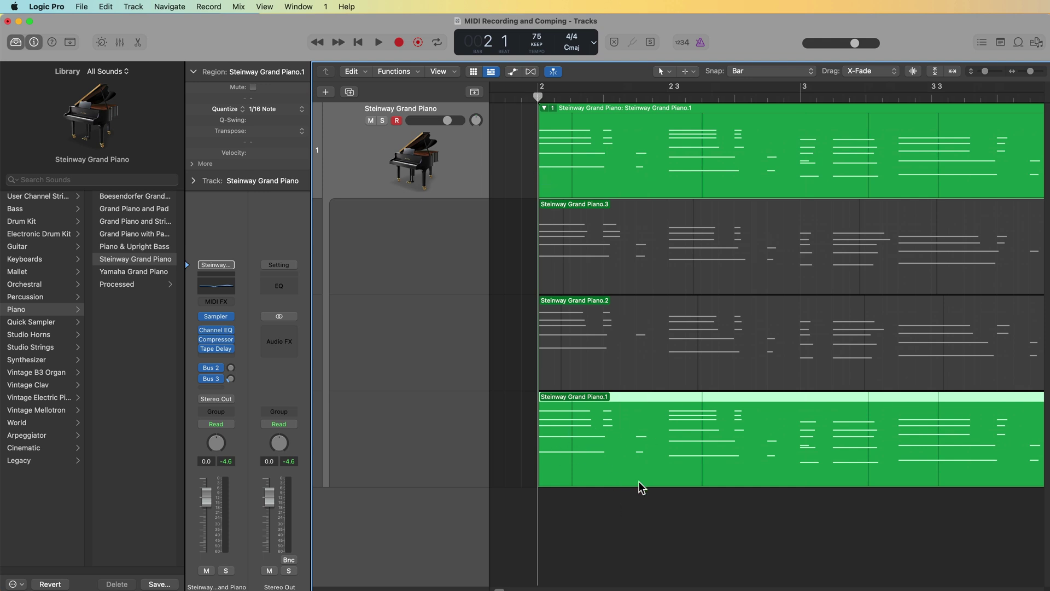
key(space)
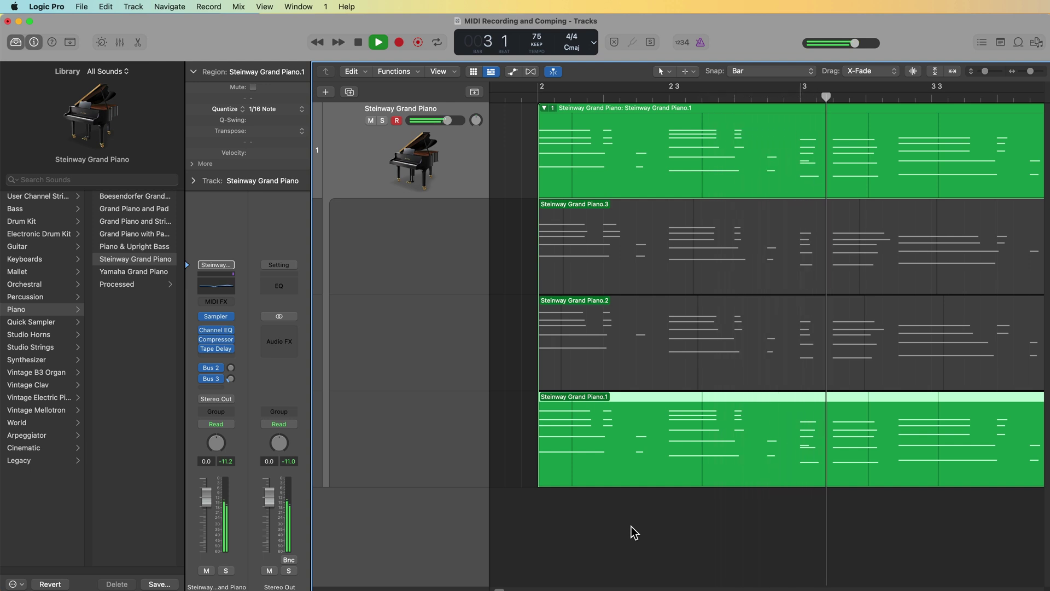
key(space)
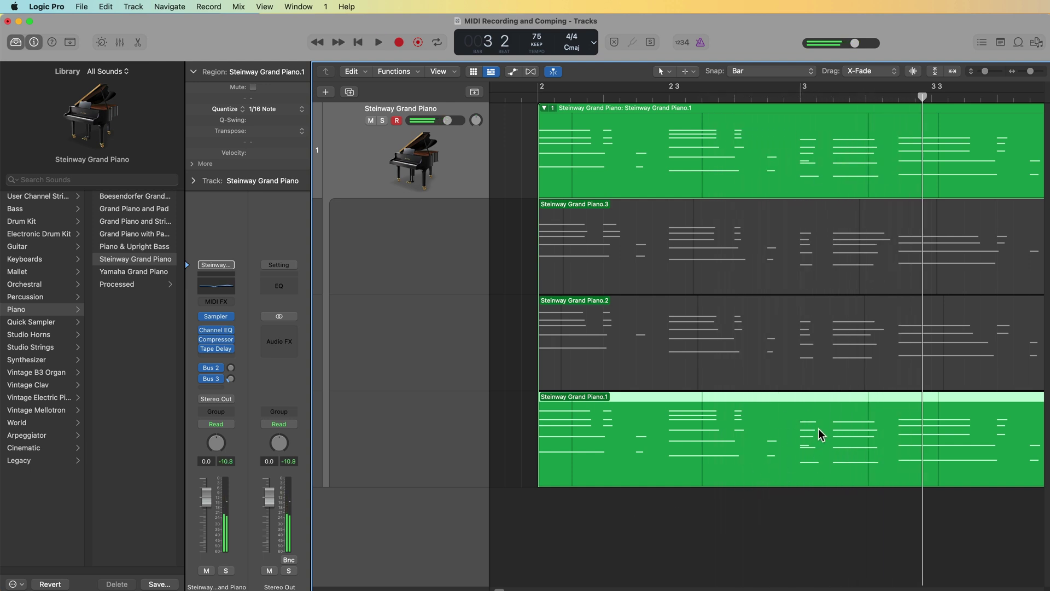
key(Return)
click(681, 533)
Step: Make Steinway Grand Piano.2 the comp take and play it back zoomed out
click(625, 356)
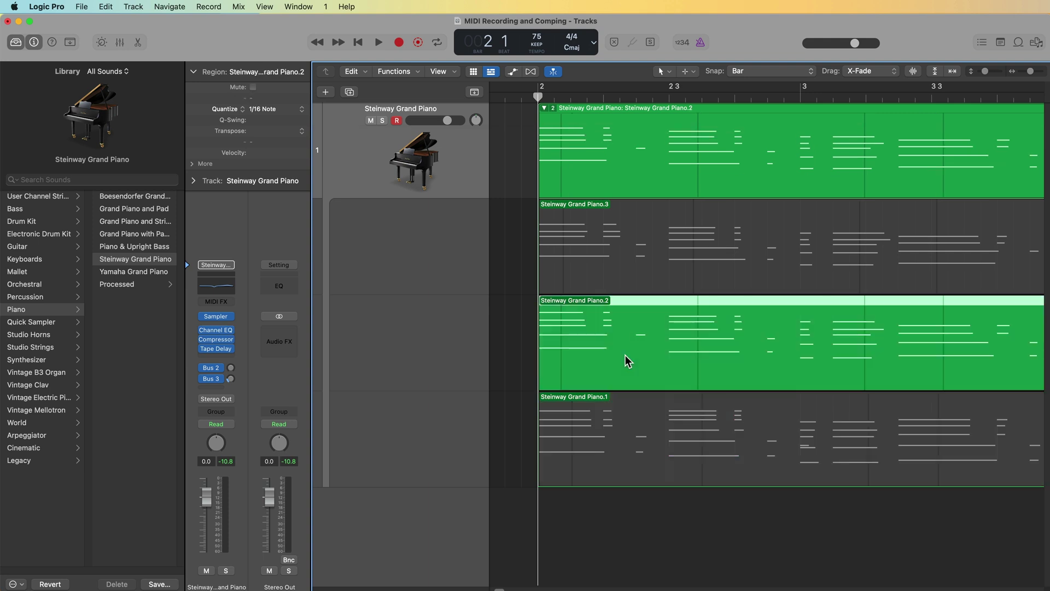
key(space)
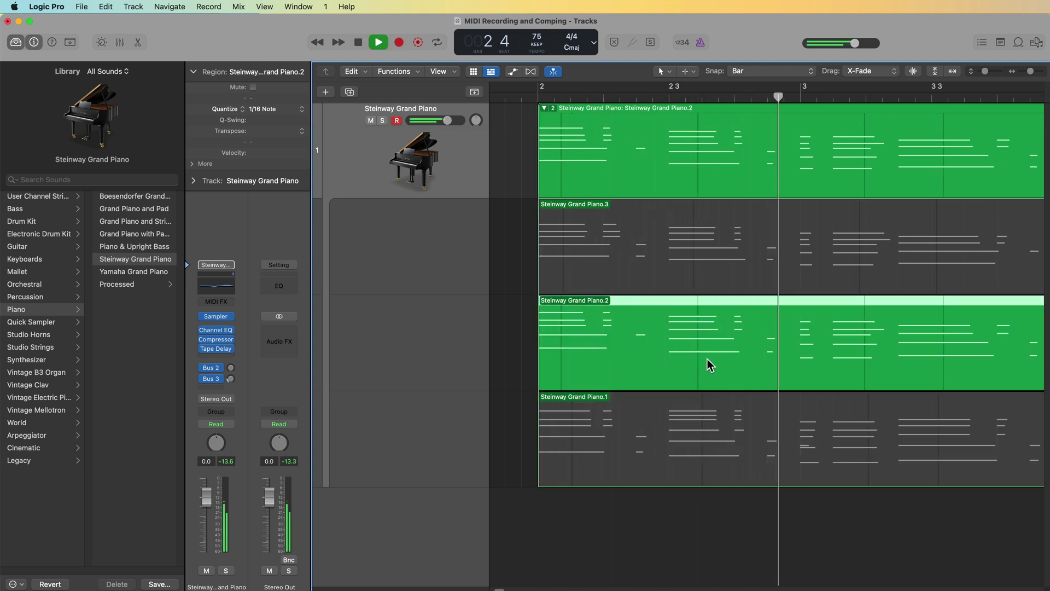
key(super+Left)
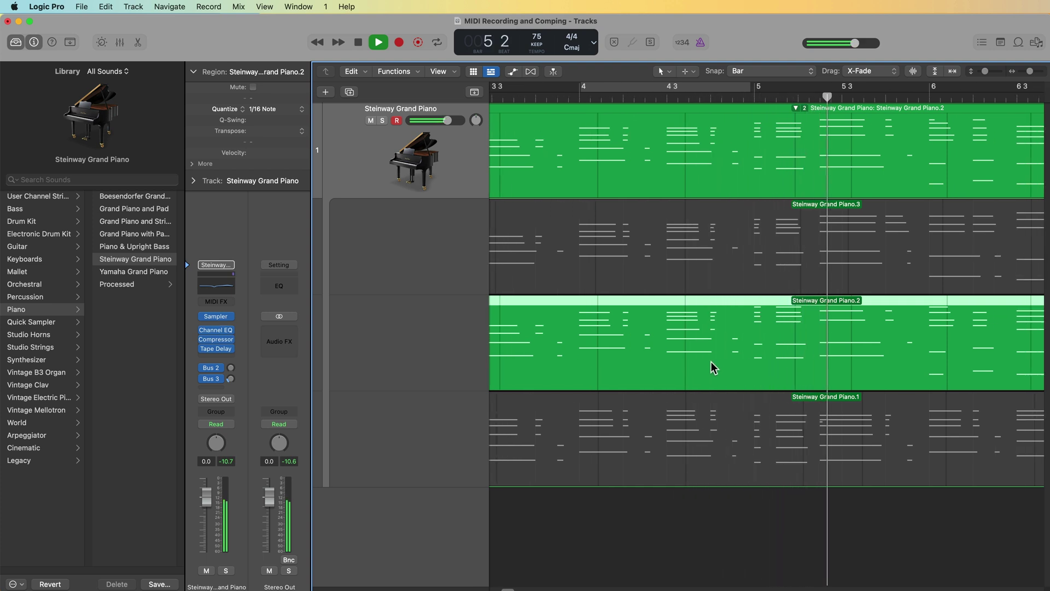
key(space)
click(570, 97)
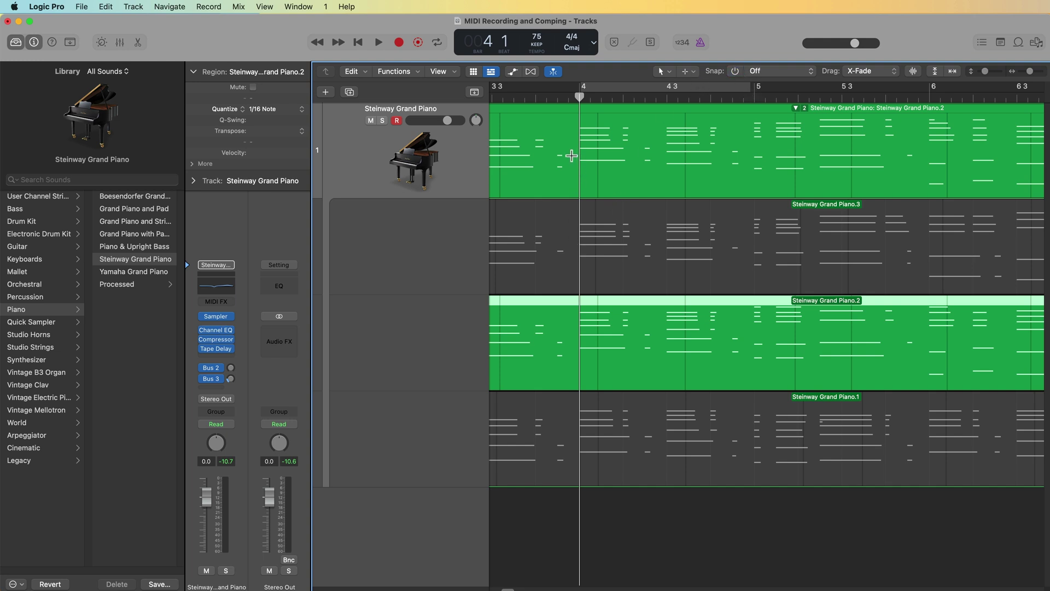
Step: Split the comp at bars 3 4 4–5 3 4 and assign take 3 to that section
drag(571, 154, 925, 171)
click(730, 132)
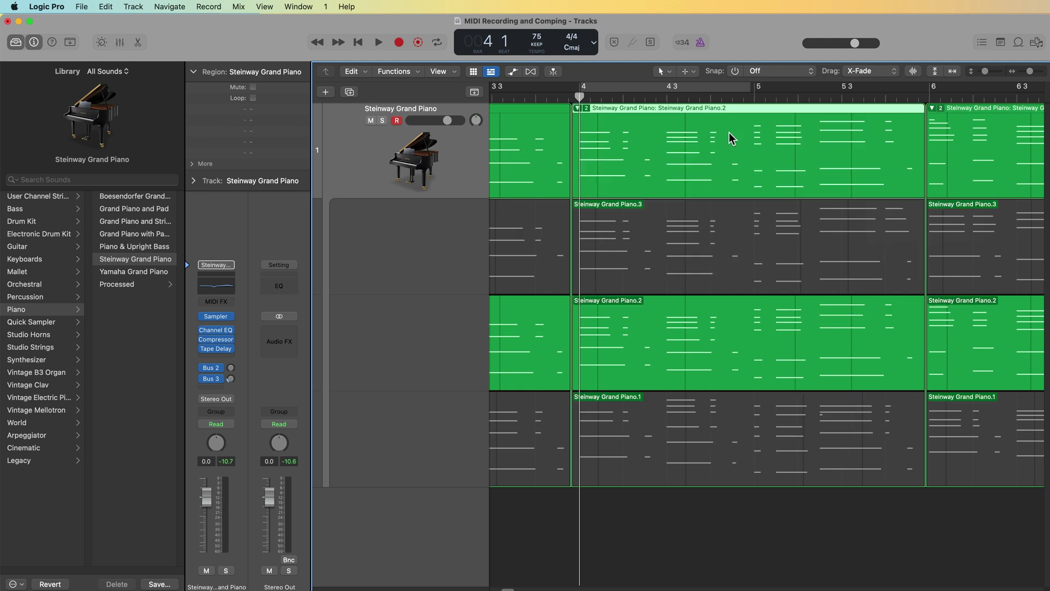
click(734, 254)
click(720, 383)
click(713, 472)
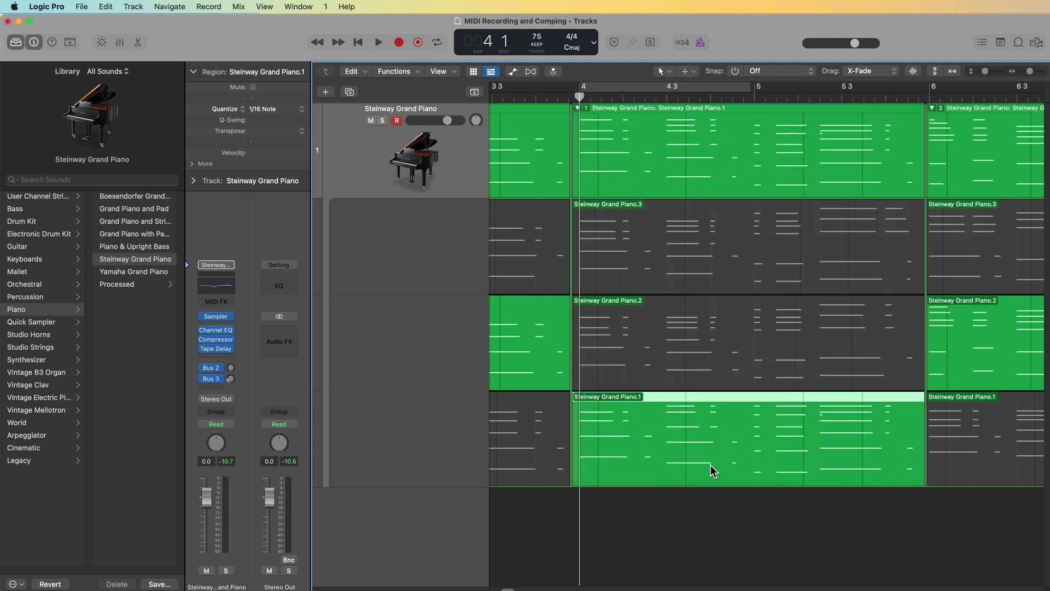
key(super+Left)
key(super+Left)
key(super+Left)
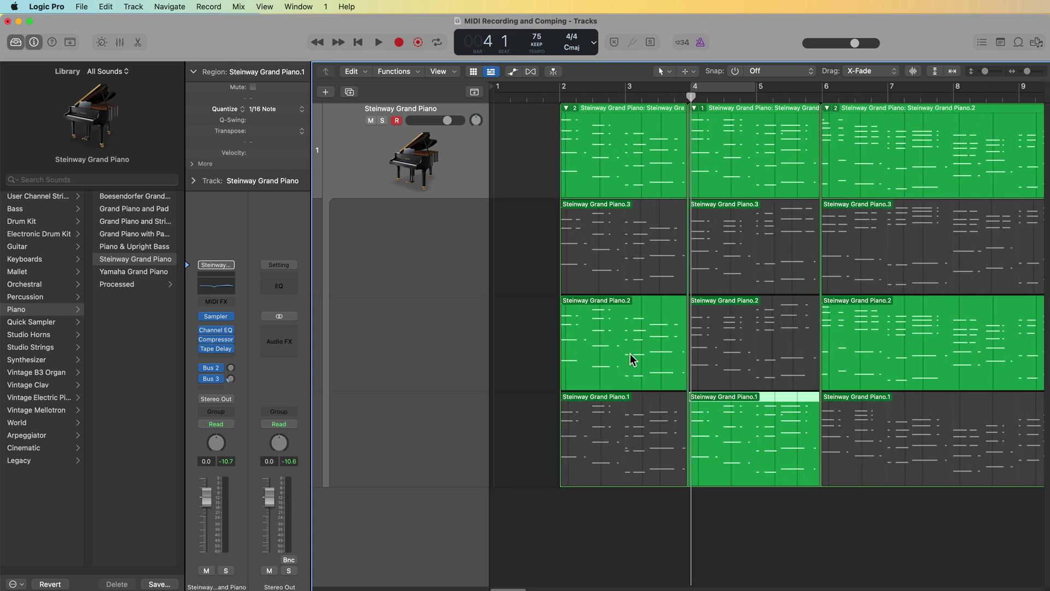
click(754, 249)
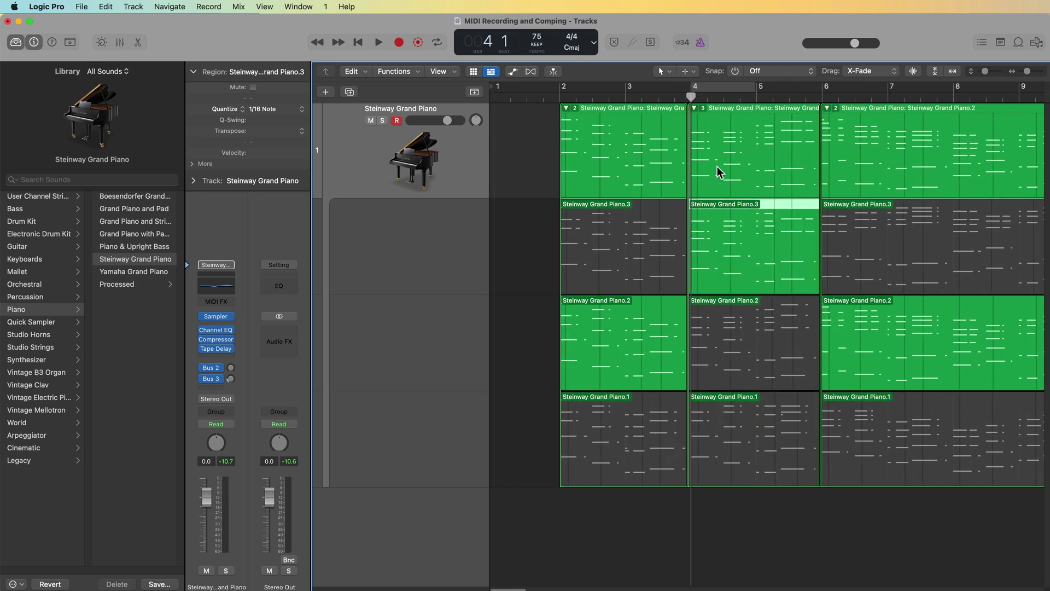
key(super+Right)
key(super+Right)
key(super+Right)
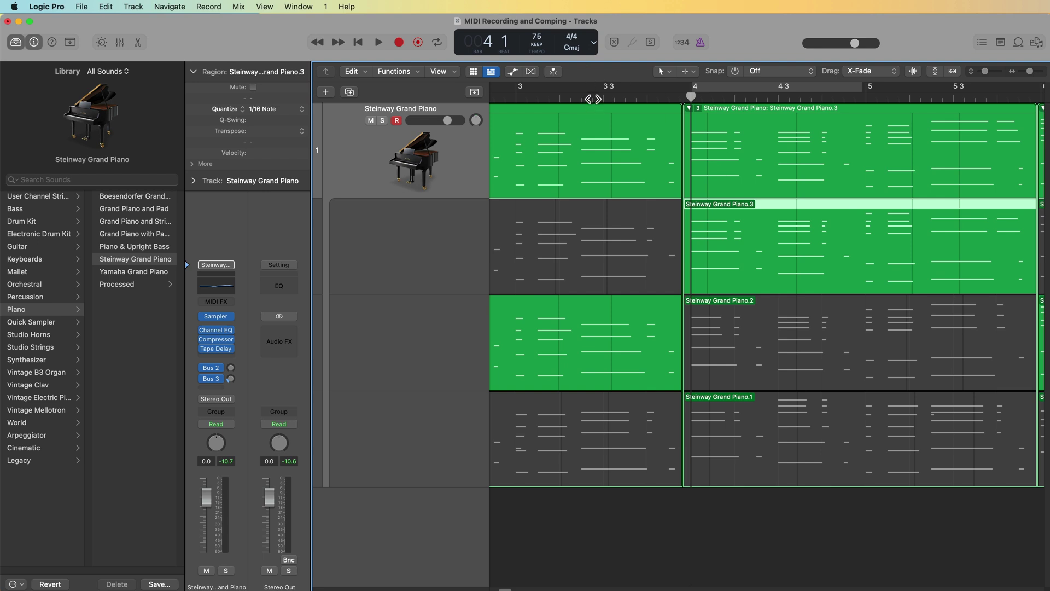
Step: Play back from about bar 3 2 and switch the section's later part to take 2
click(593, 99)
key(space)
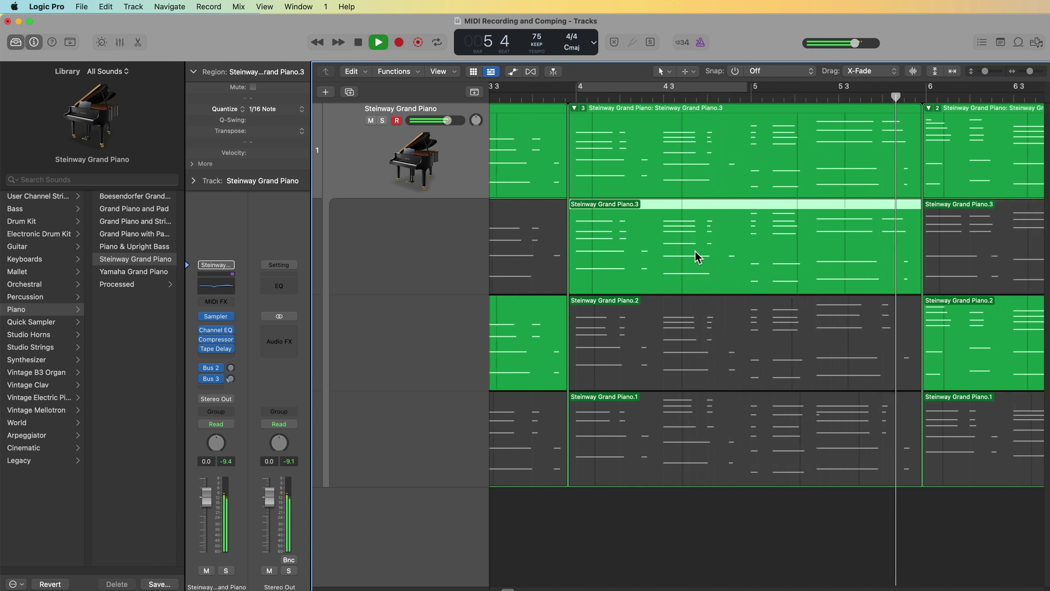
key(space)
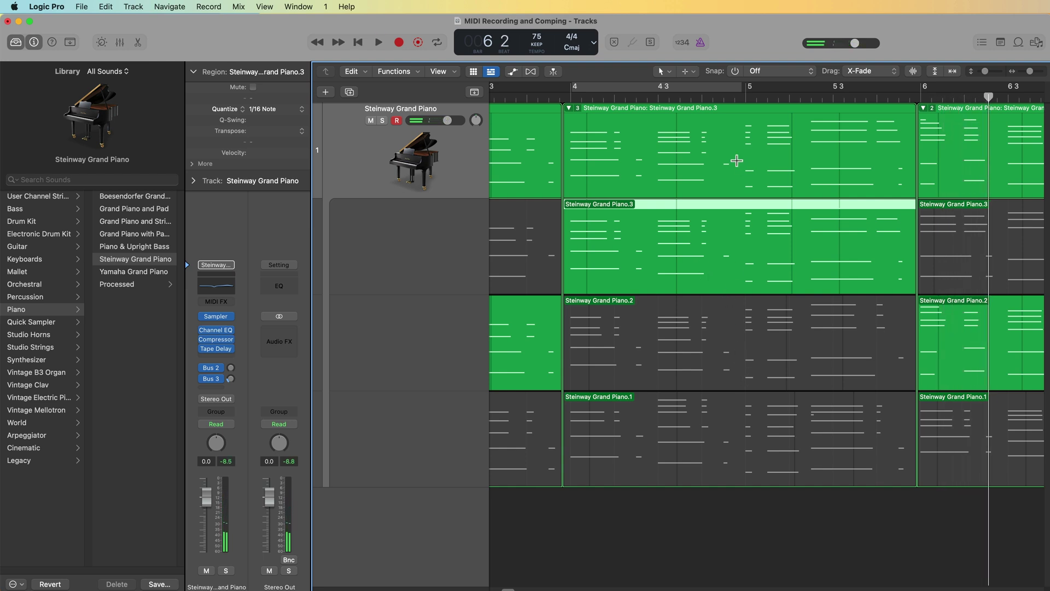
click(783, 327)
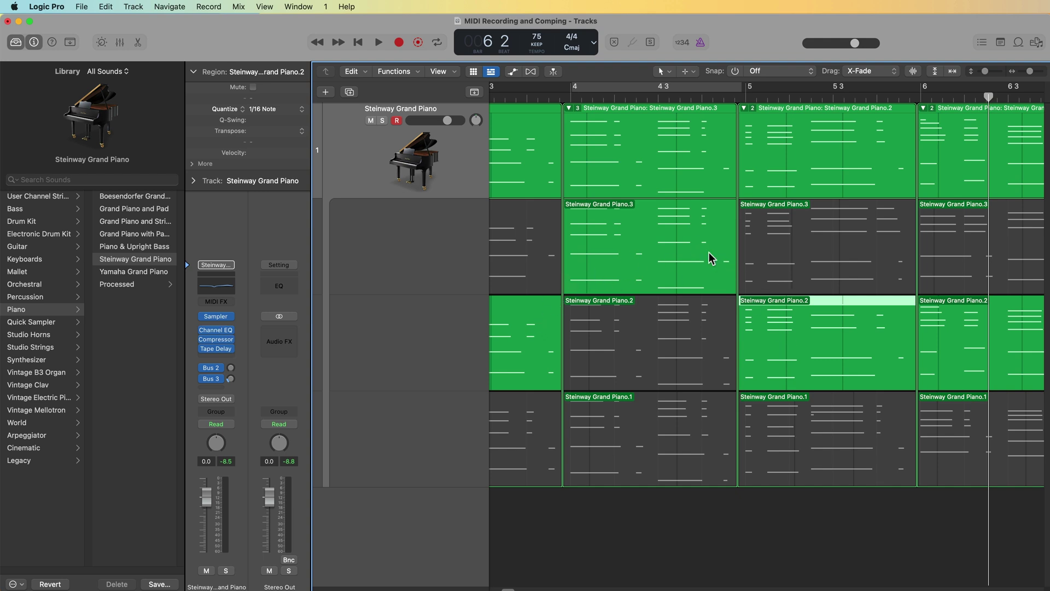
Step: Check the comp from bar 3 3, then use take 3 from bar 6 and replay it
click(522, 96)
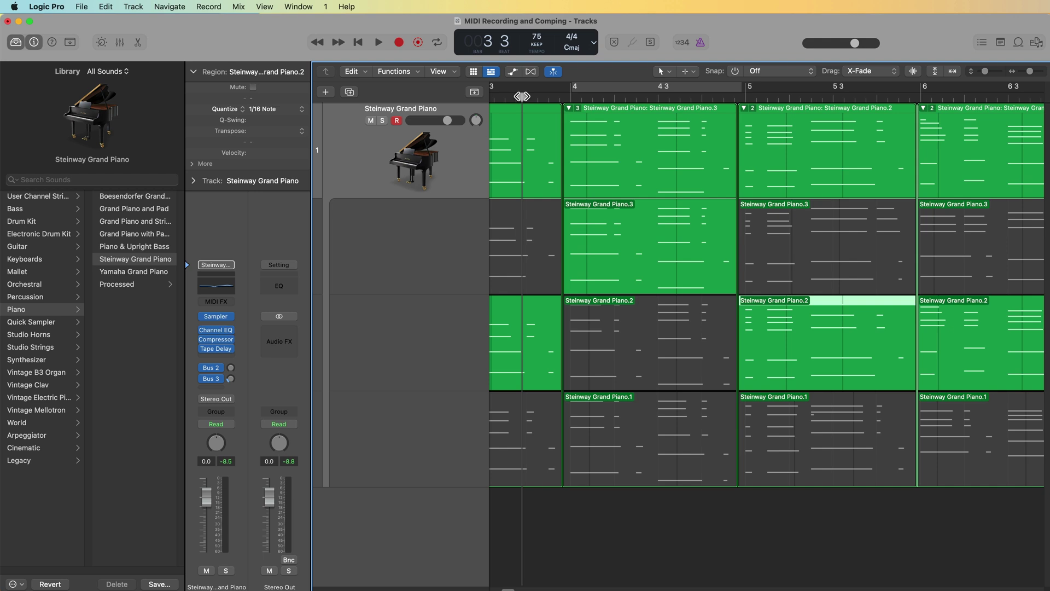
key(space)
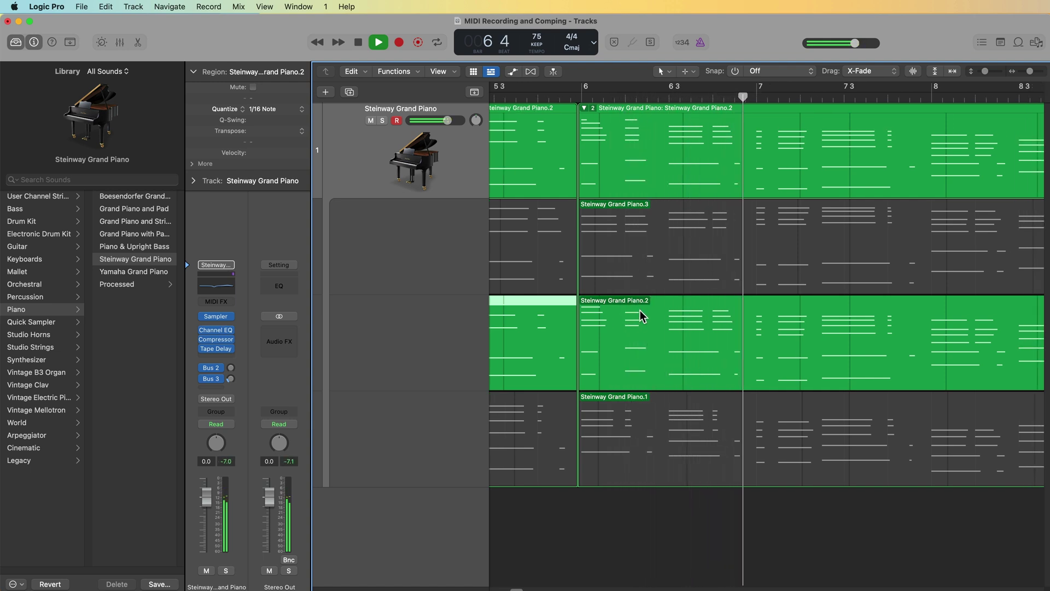
key(space)
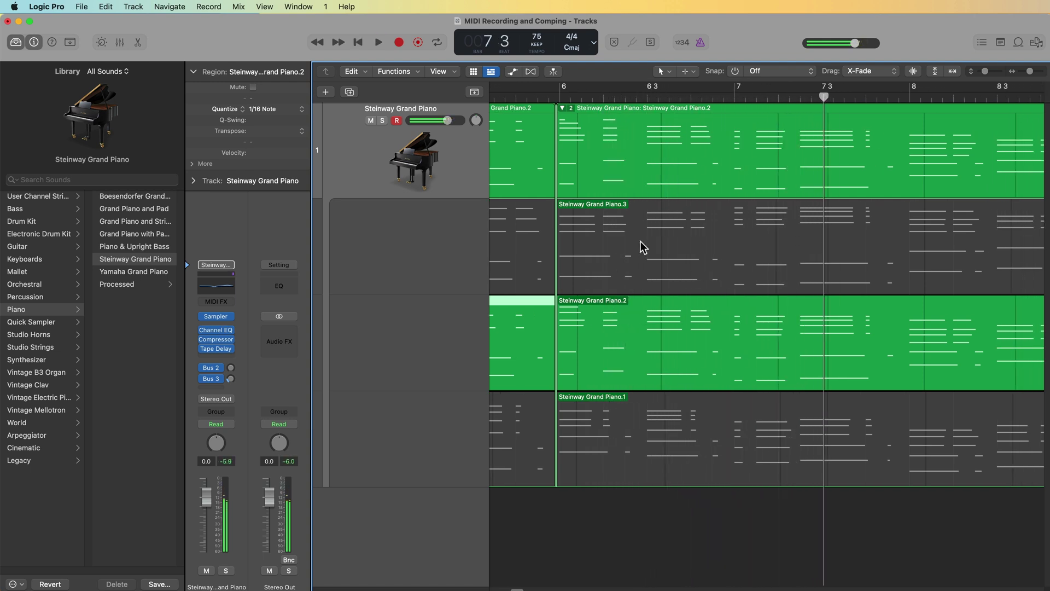
click(641, 244)
key(space)
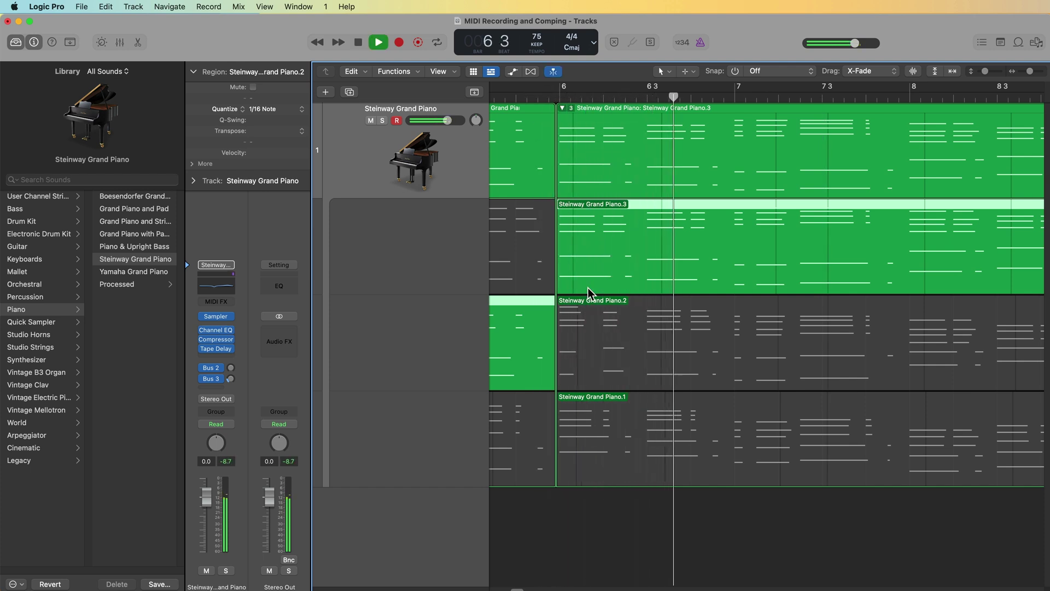
scroll(589, 289, right, 3)
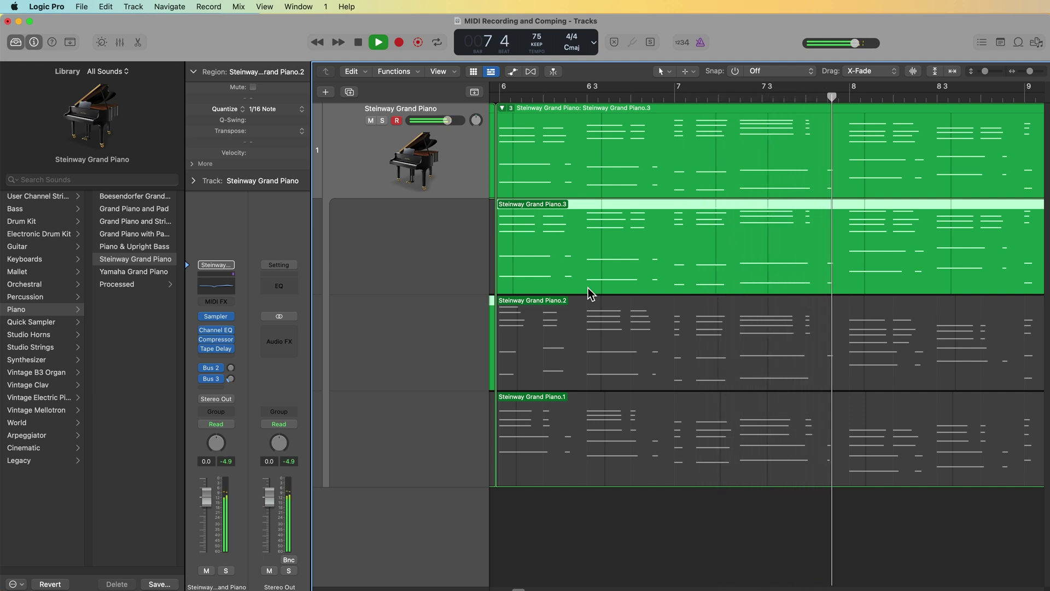
scroll(589, 288, right, 4)
scroll(589, 288, right, 3)
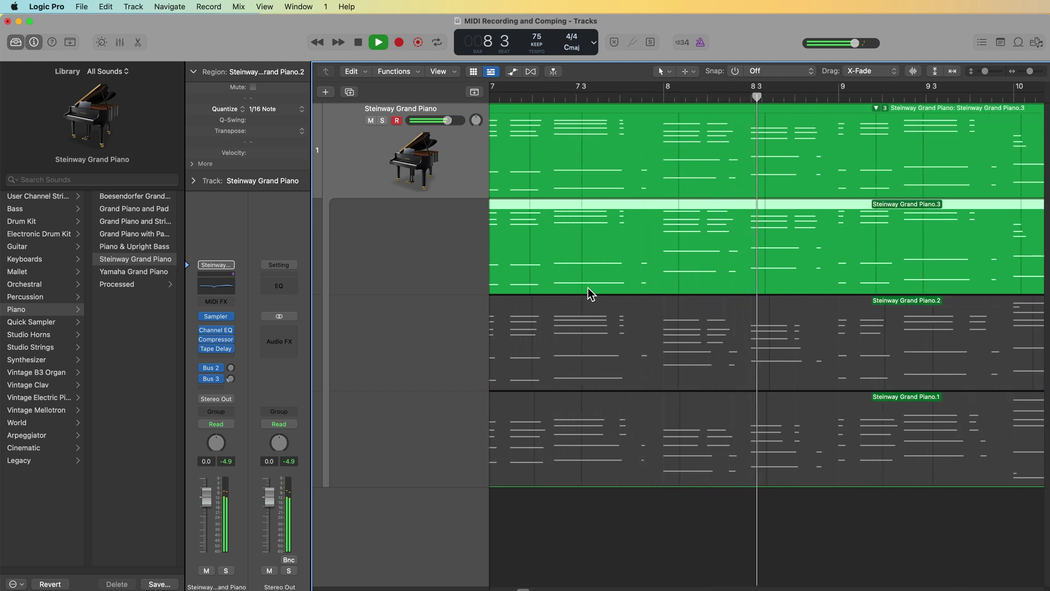
scroll(584, 288, right, 2)
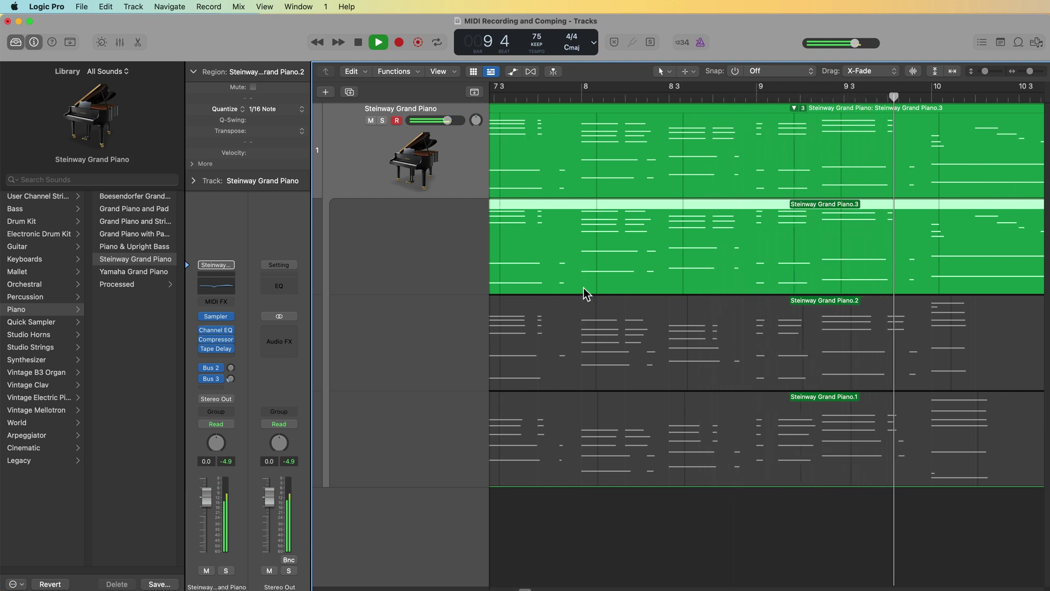
key(space)
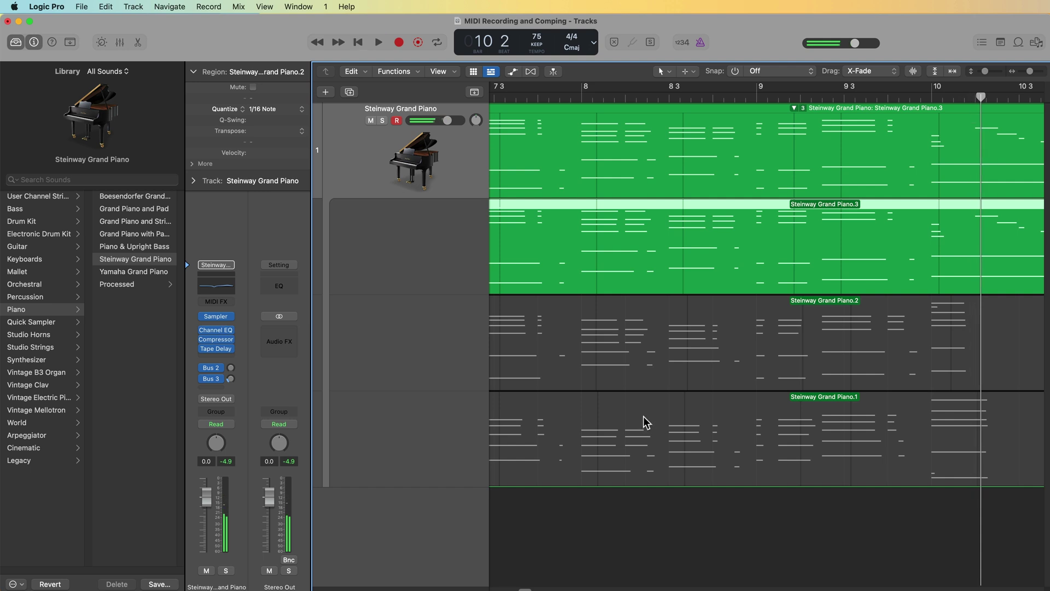
drag(571, 142, 925, 158)
Step: Split the comp at bars 7 4 4–9 4 4, assign take Steinway Grand Piano.1, and play it back
click(823, 148)
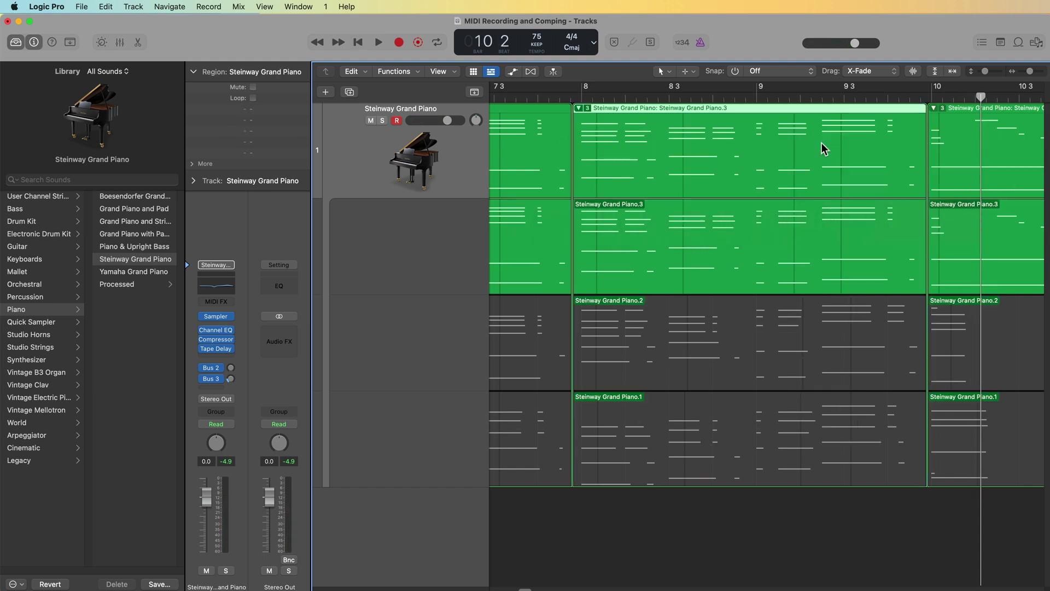
click(742, 404)
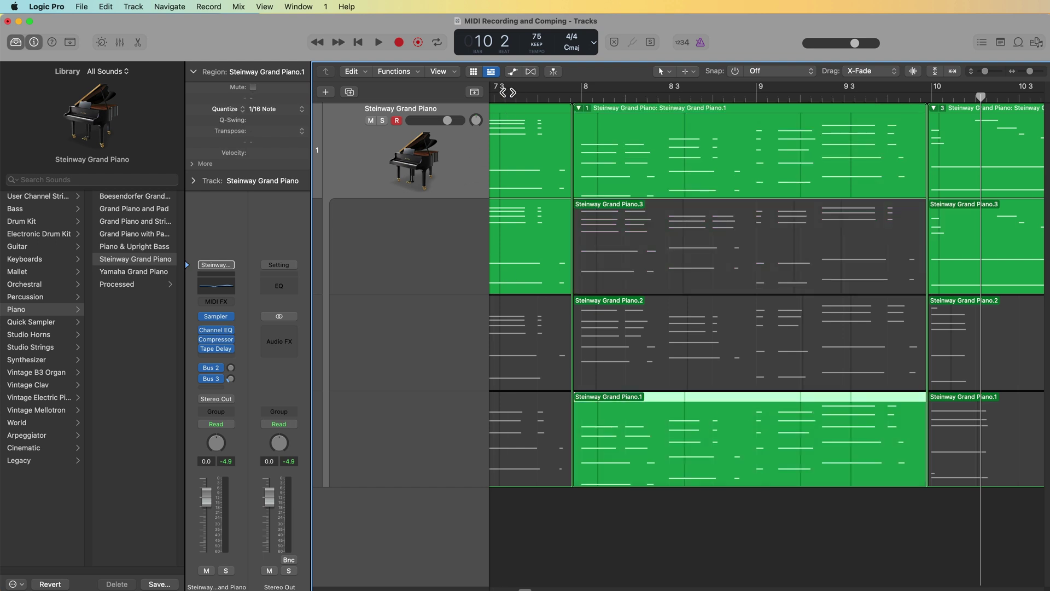
key(space)
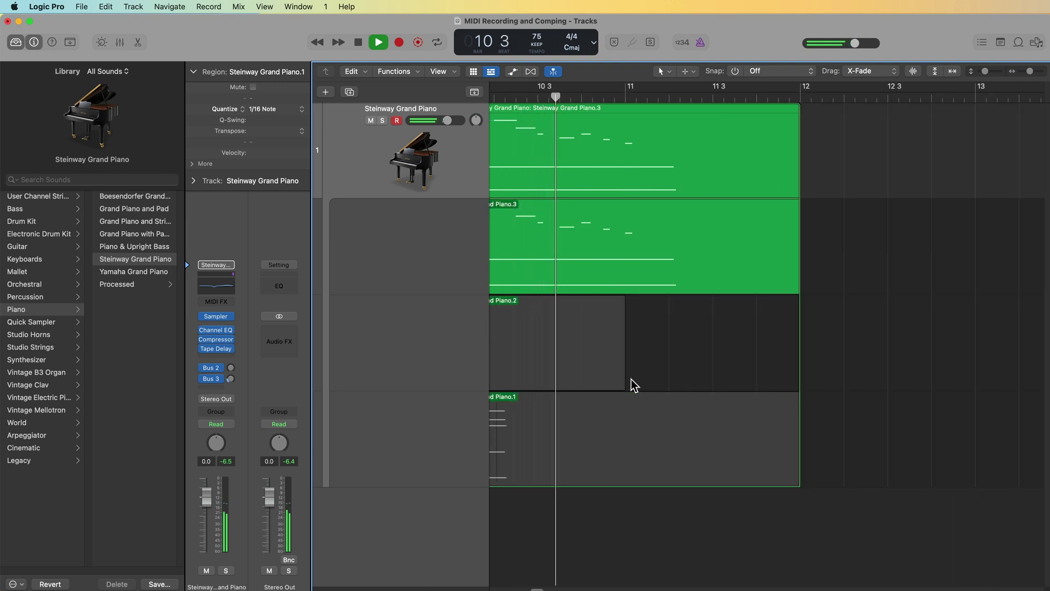
scroll(625, 387, left, 5)
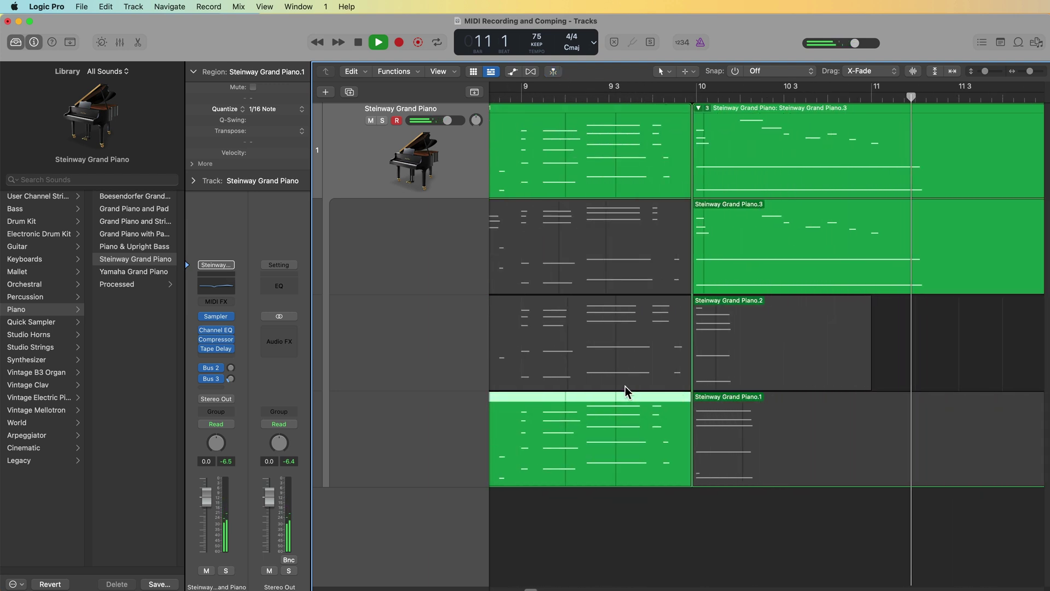
scroll(626, 386, left, 2)
key(space)
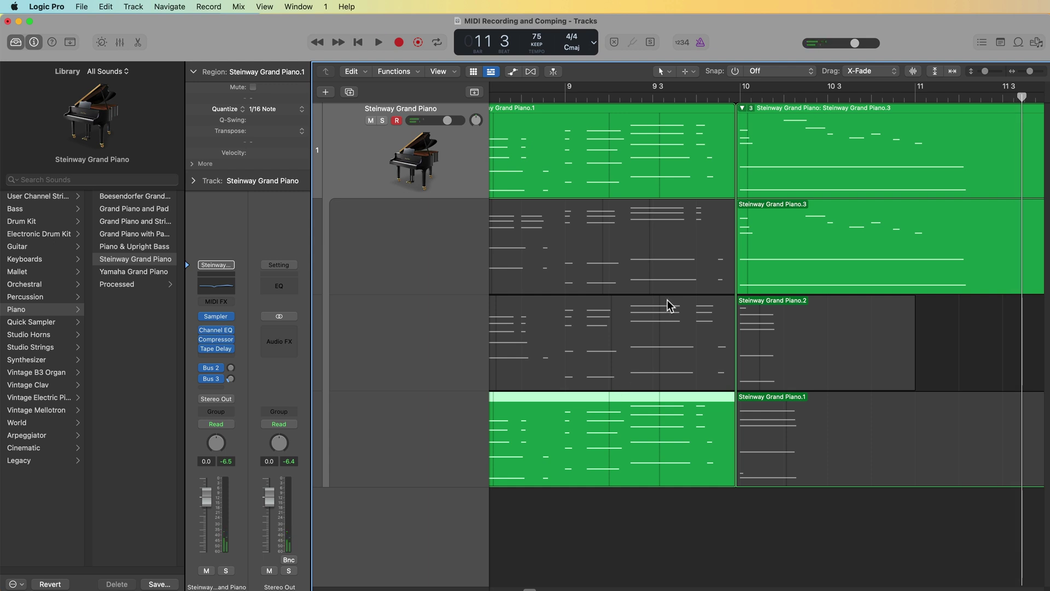
scroll(667, 300, down, 10)
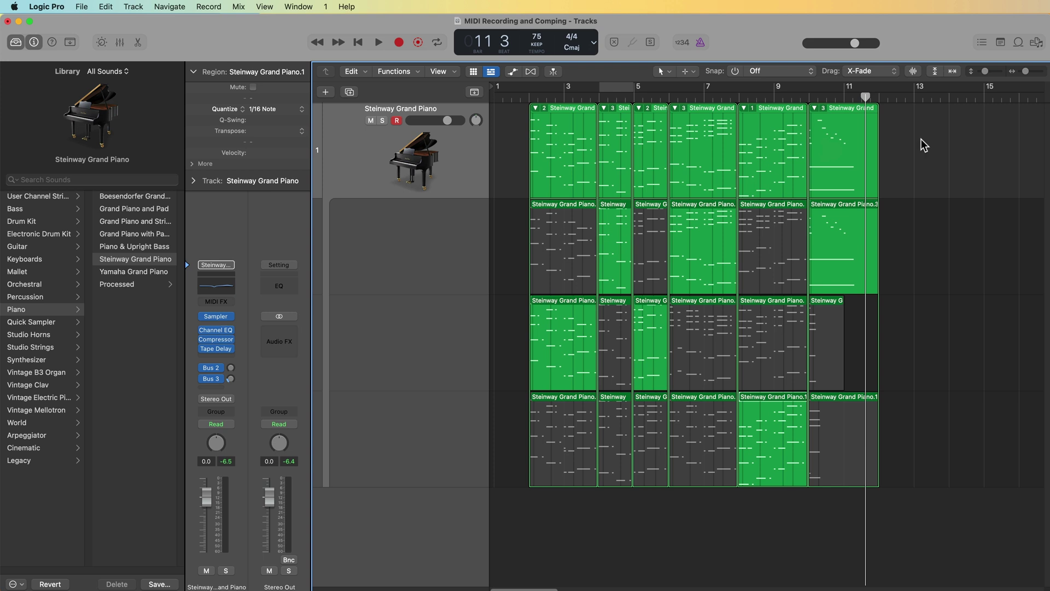
Step: Flatten the piano track's six take folders into individual regions
click(545, 109)
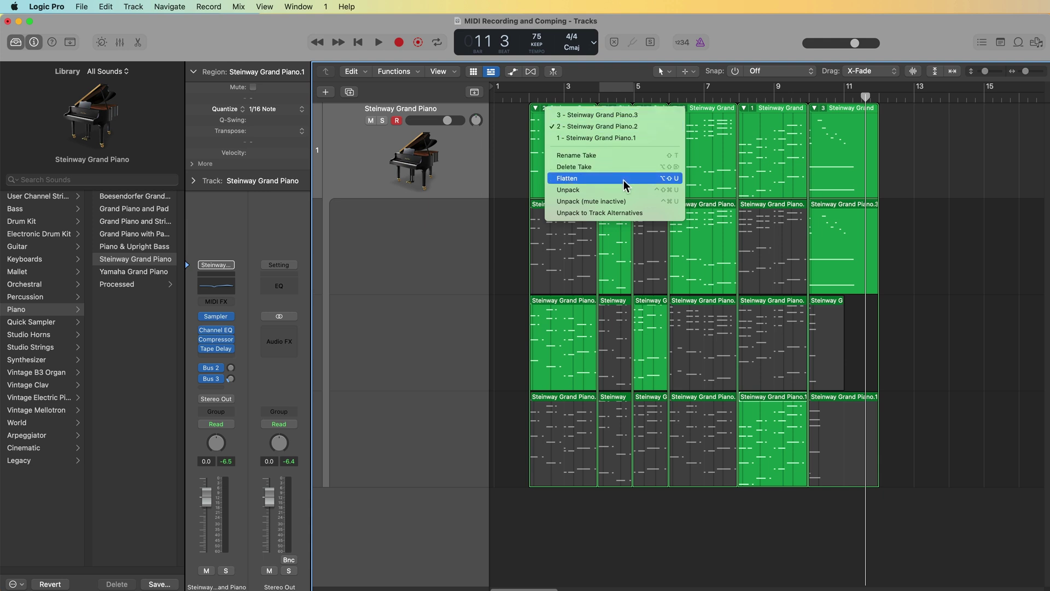
click(887, 157)
drag(928, 141, 577, 146)
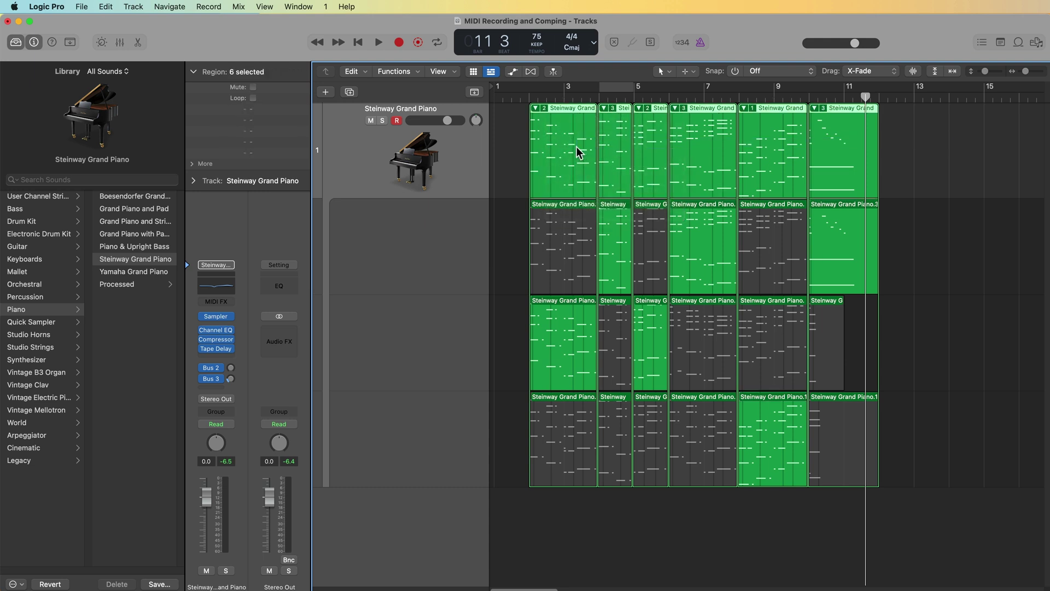
key(ctrl+super+f)
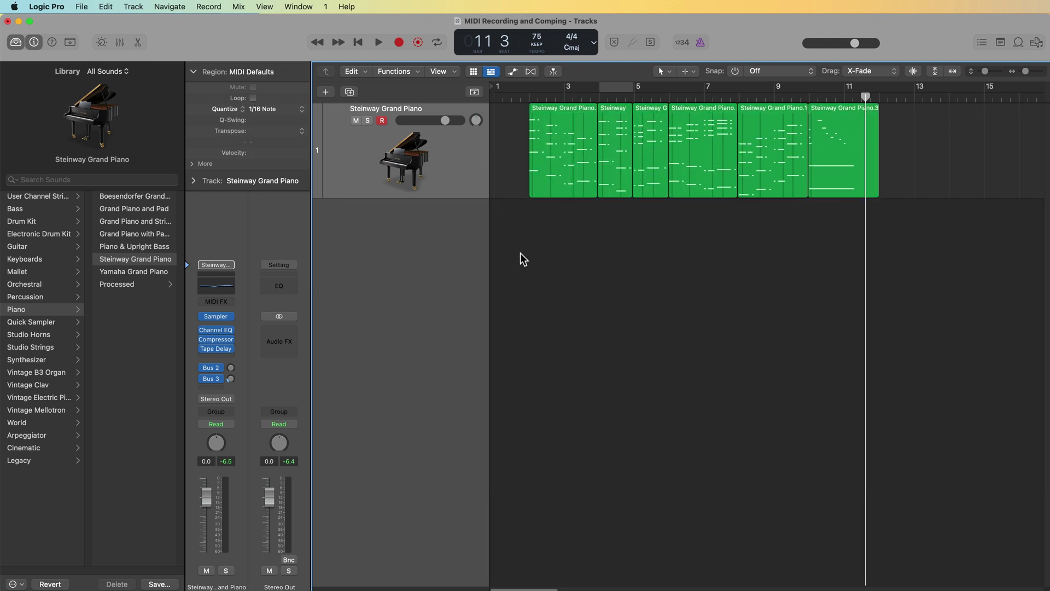
Step: Join the six regions into Steinway Grand Piano.2 and open it in the Piano Roll
drag(557, 238, 851, 157)
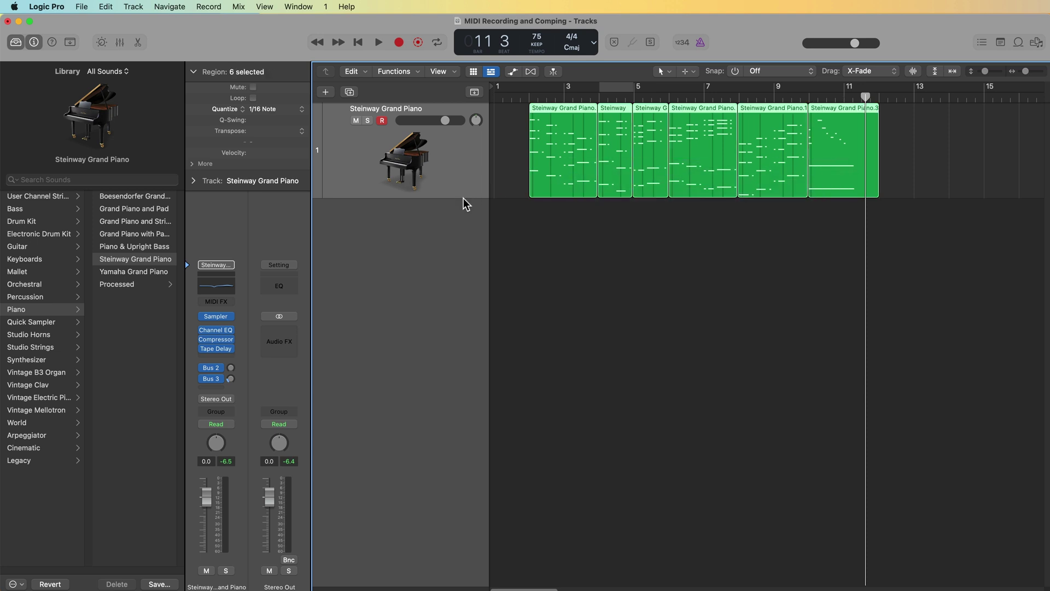
drag(462, 212, 476, 352)
key(super+j)
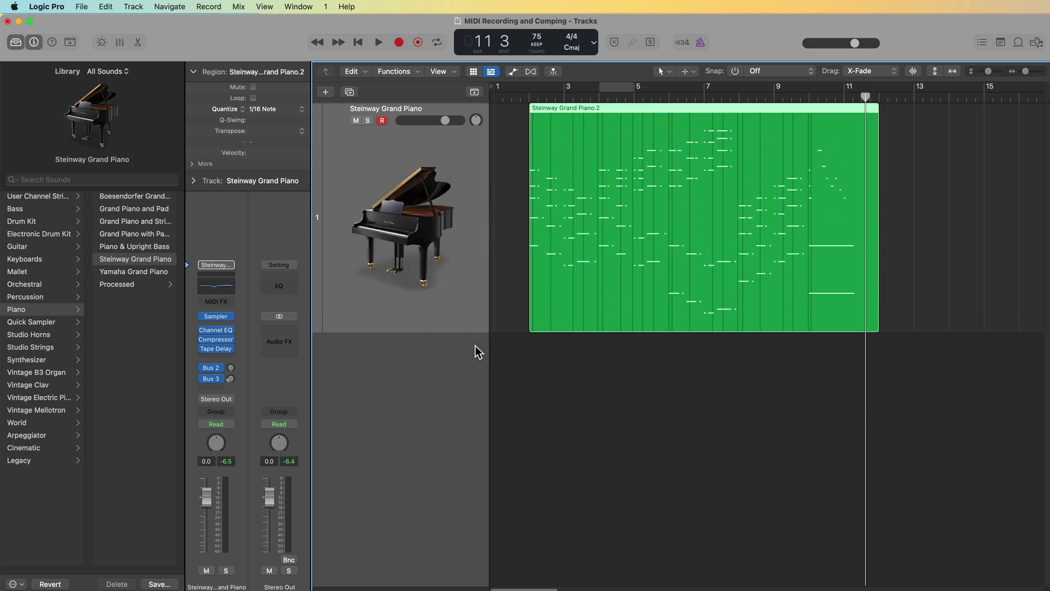
click(579, 416)
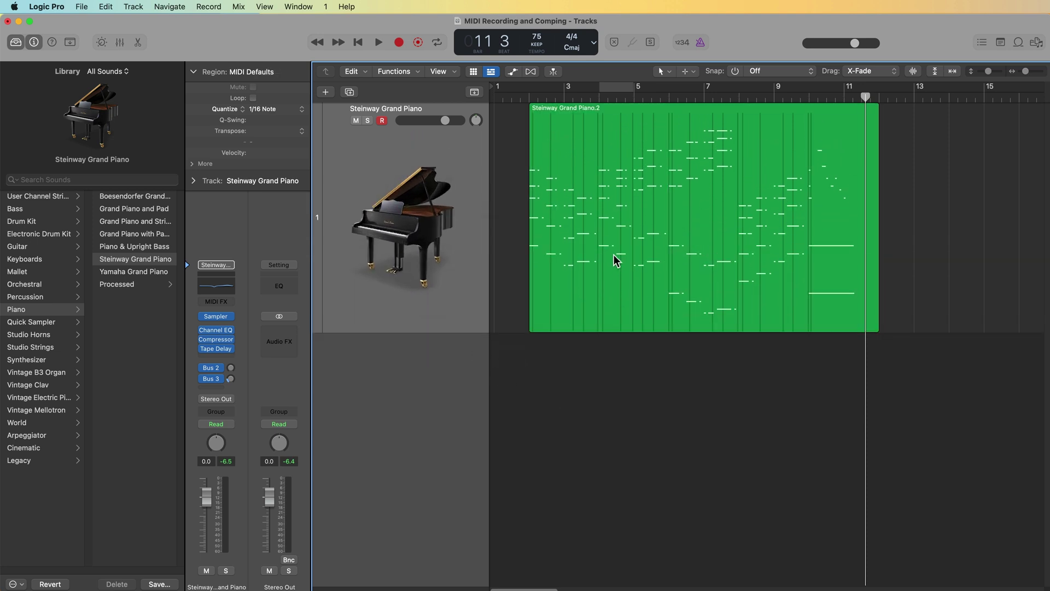
click(589, 221)
key(Return)
key(super+Right)
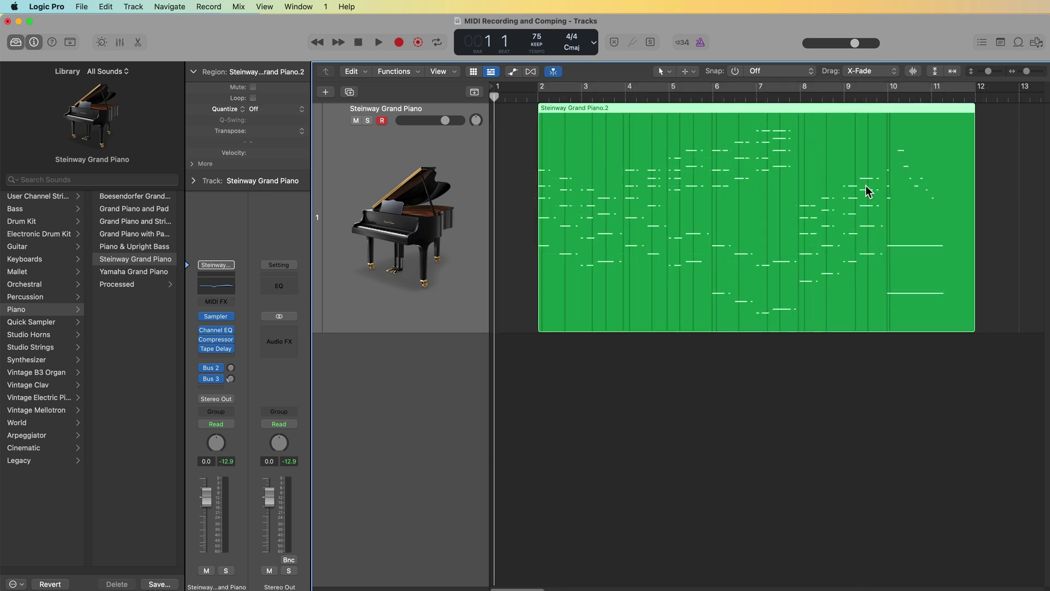
double_click(646, 203)
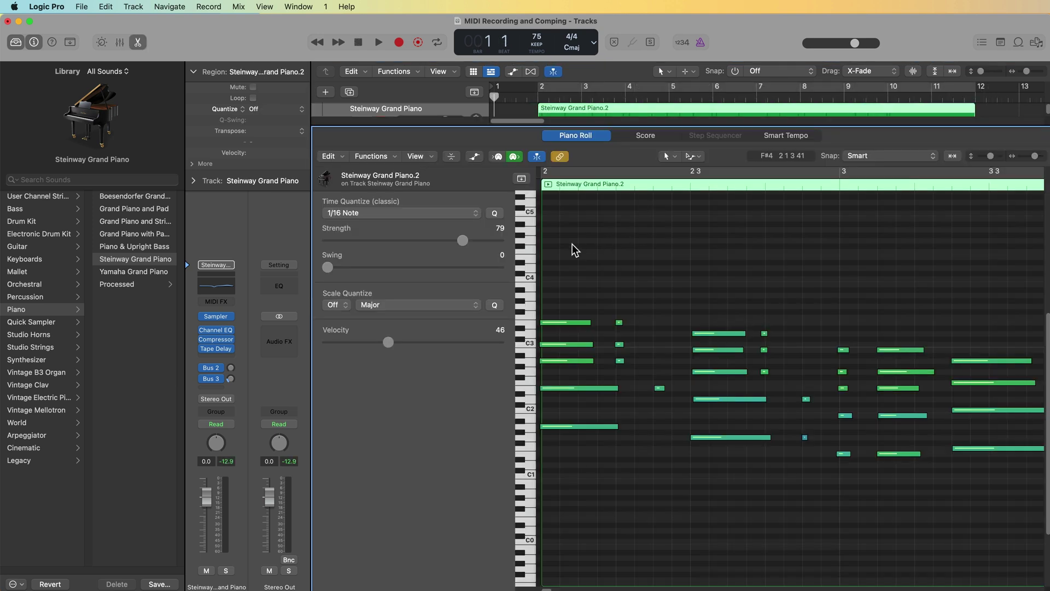
Step: Zoom in on the notes, set a cycle range over the region, and play from bar 2
key(super+Right)
key(super+Right)
key(super+Right)
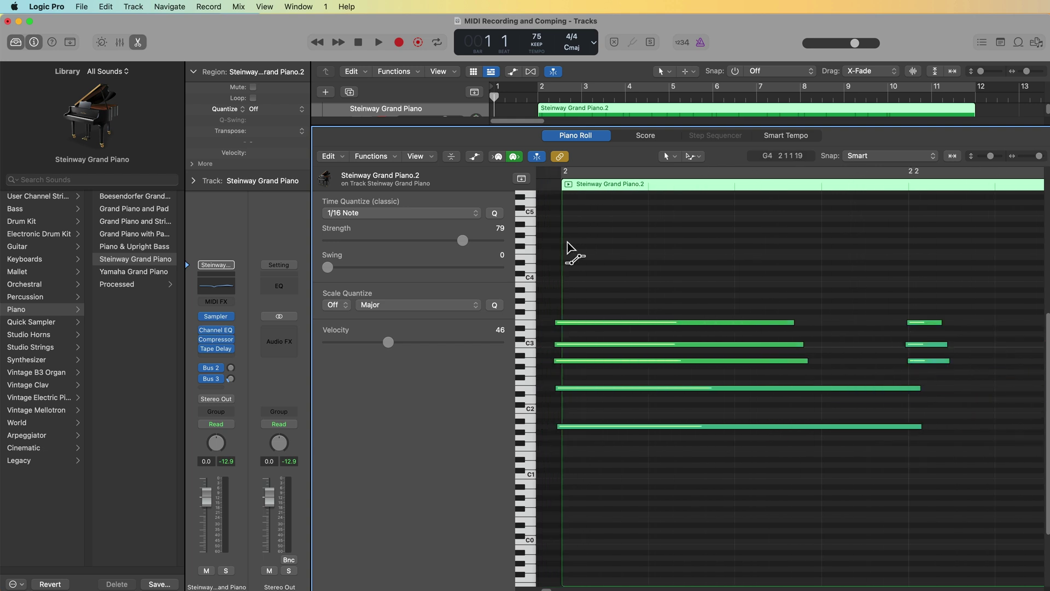
scroll(593, 265, left, 3)
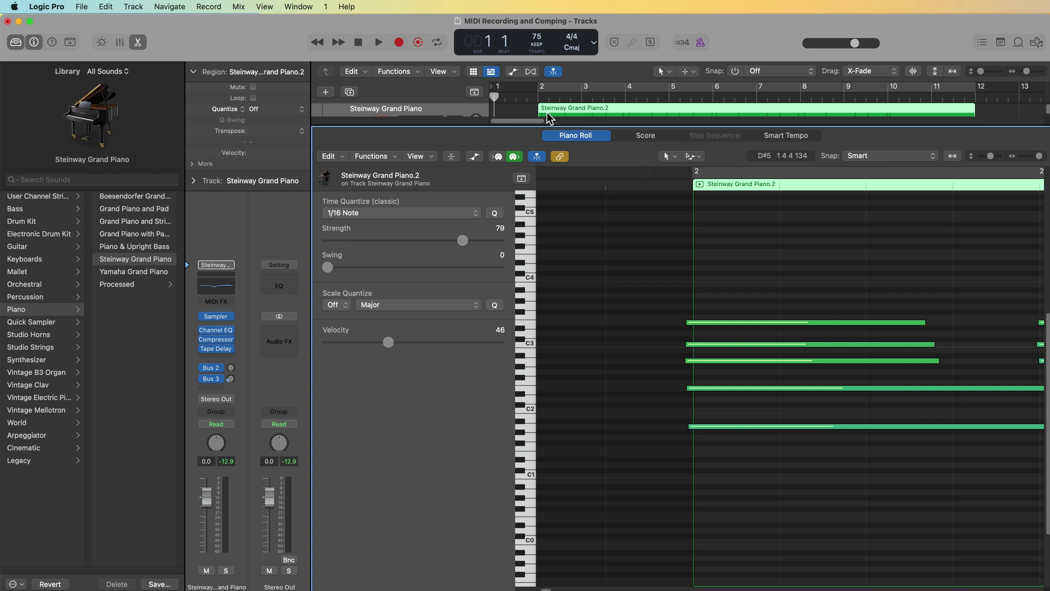
key(.)
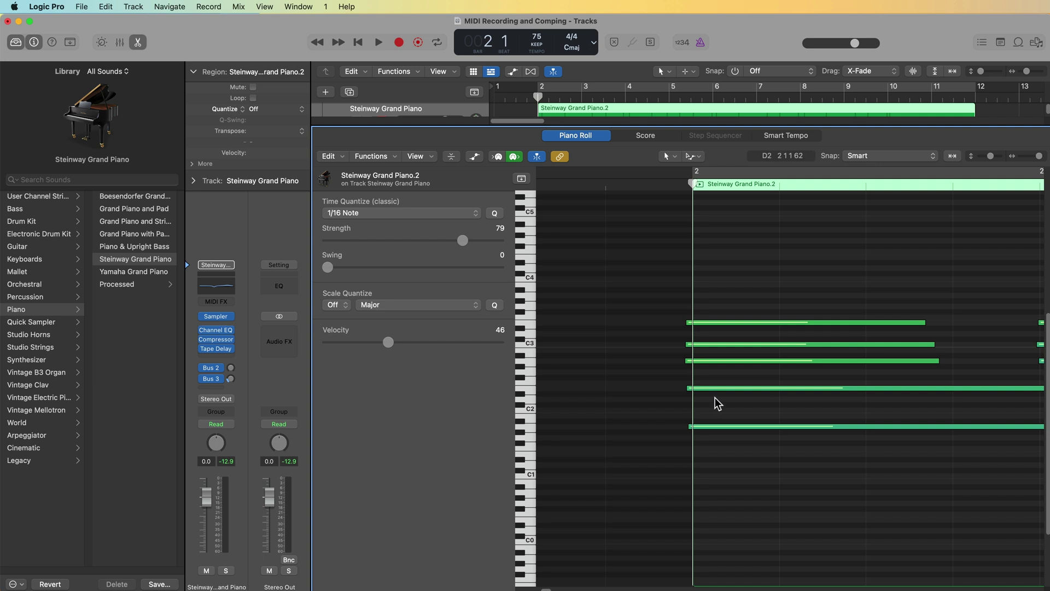
click(642, 115)
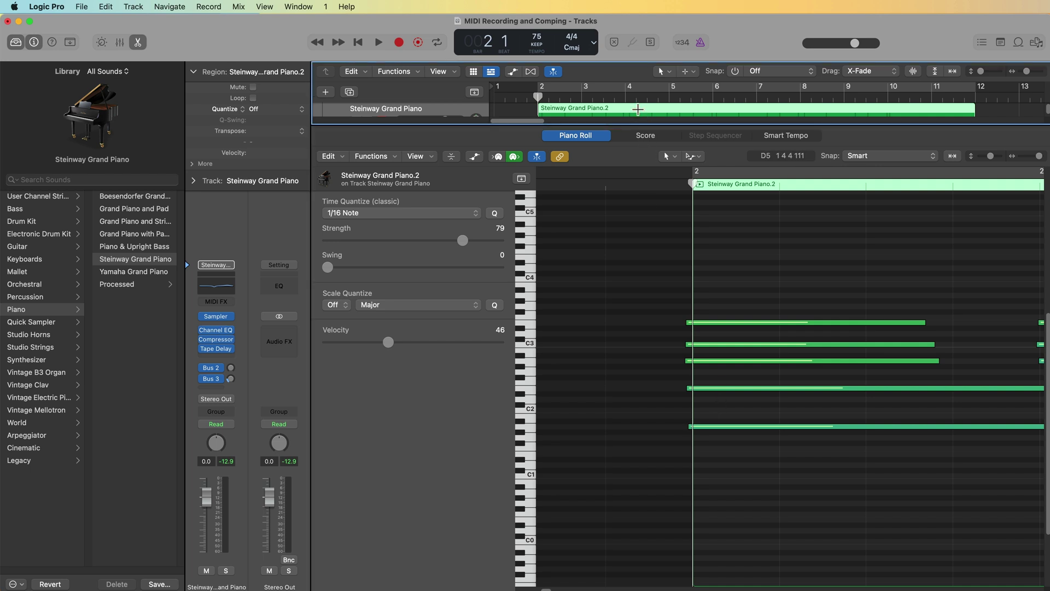
key(super+u)
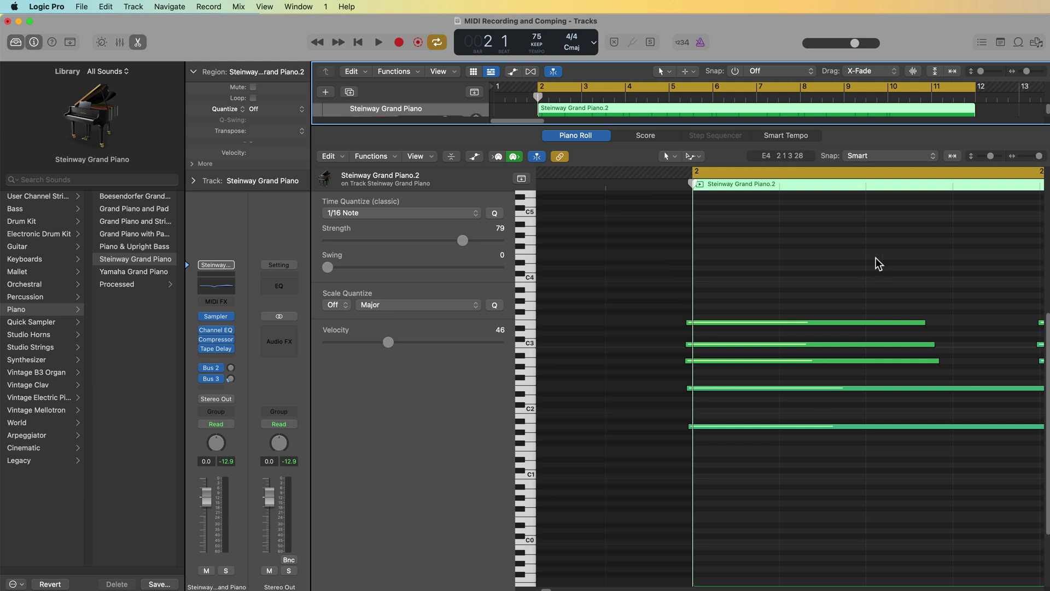
key(space)
key(space)
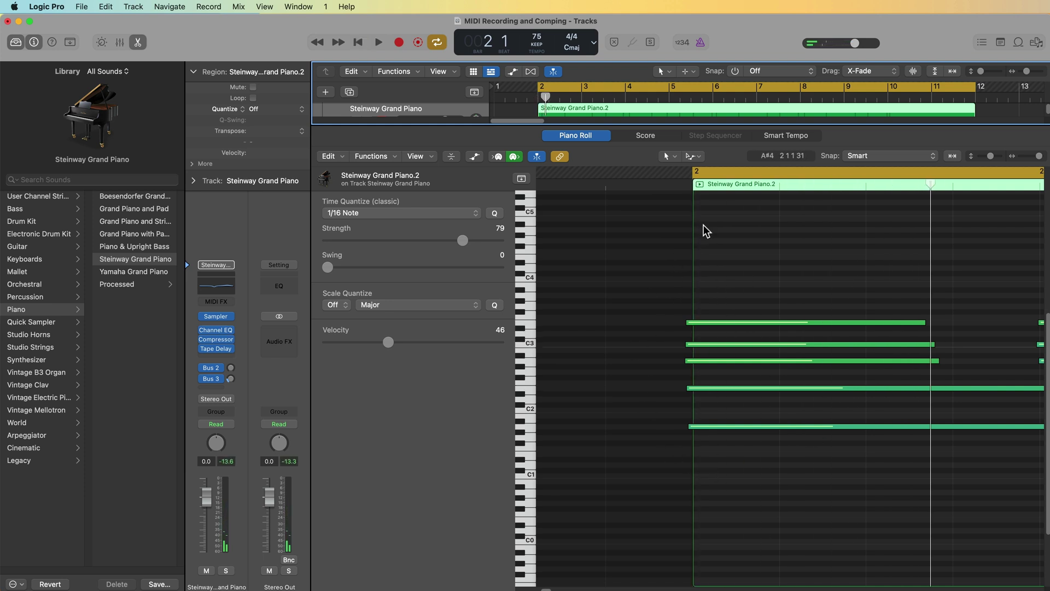
key(Return)
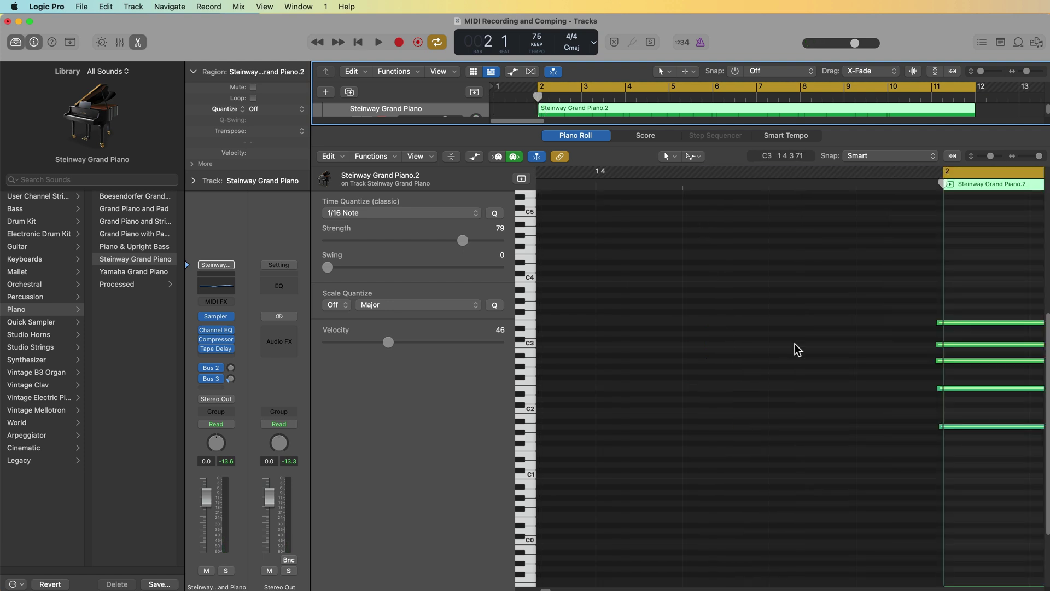
scroll(795, 347, right, 5)
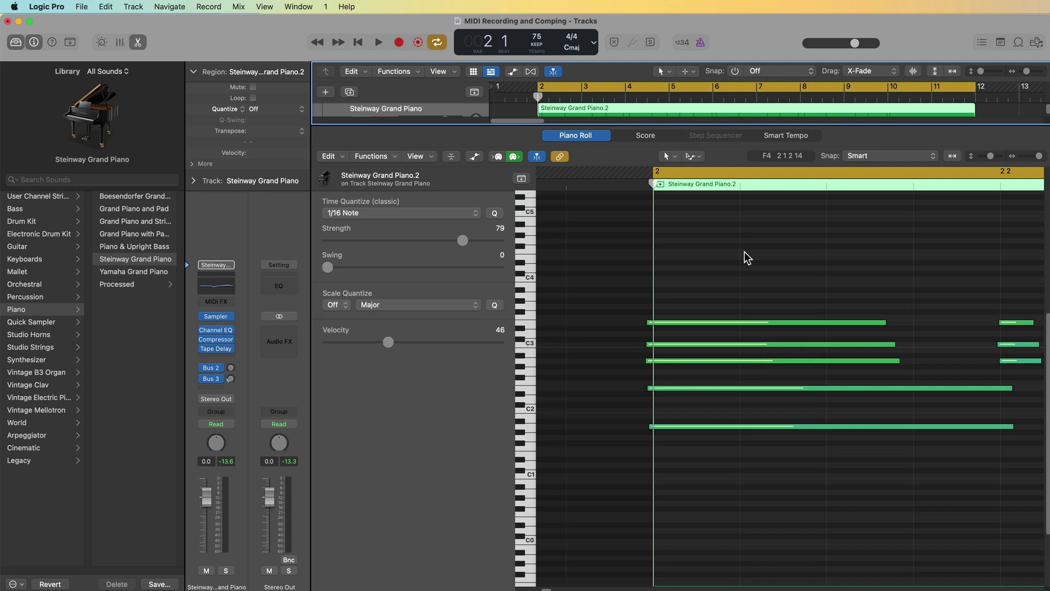
click(86, 11)
Step: In Project Settings > MIDI > Chase, turn off chasing of Notes
mouse_move(134, 203)
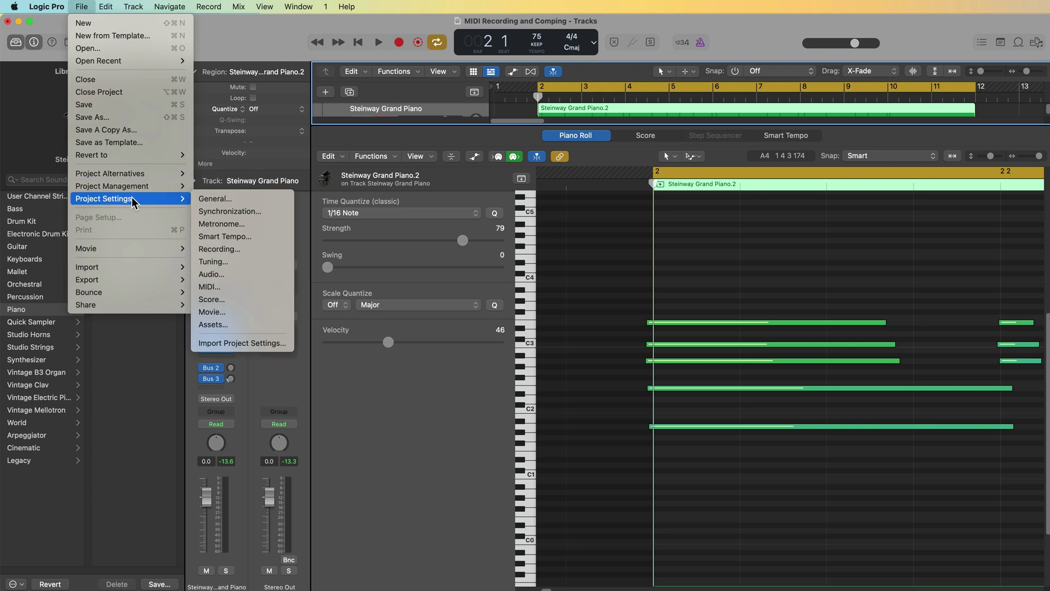
click(235, 289)
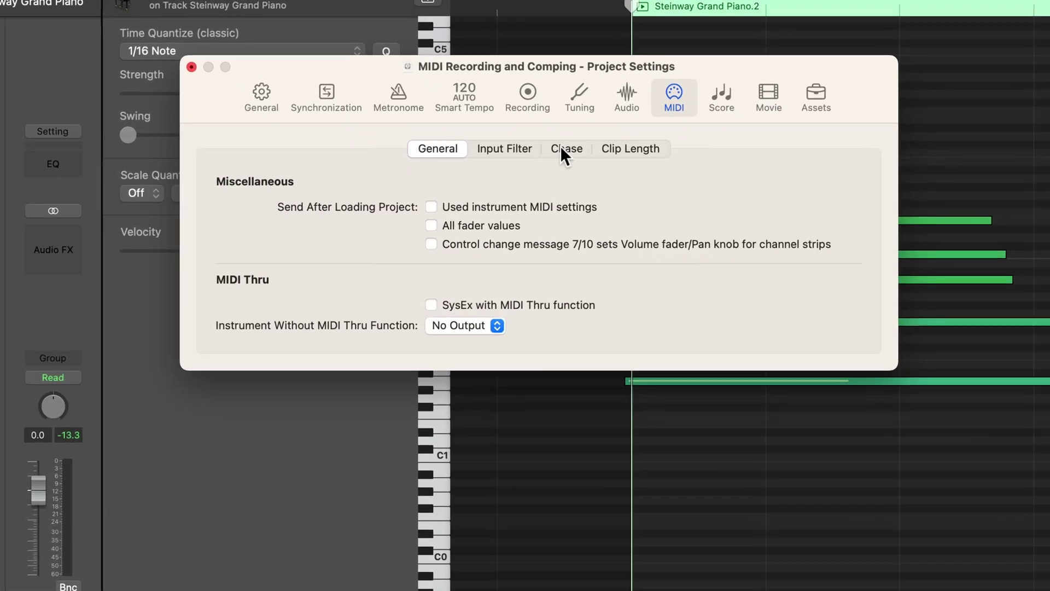
click(565, 155)
click(247, 183)
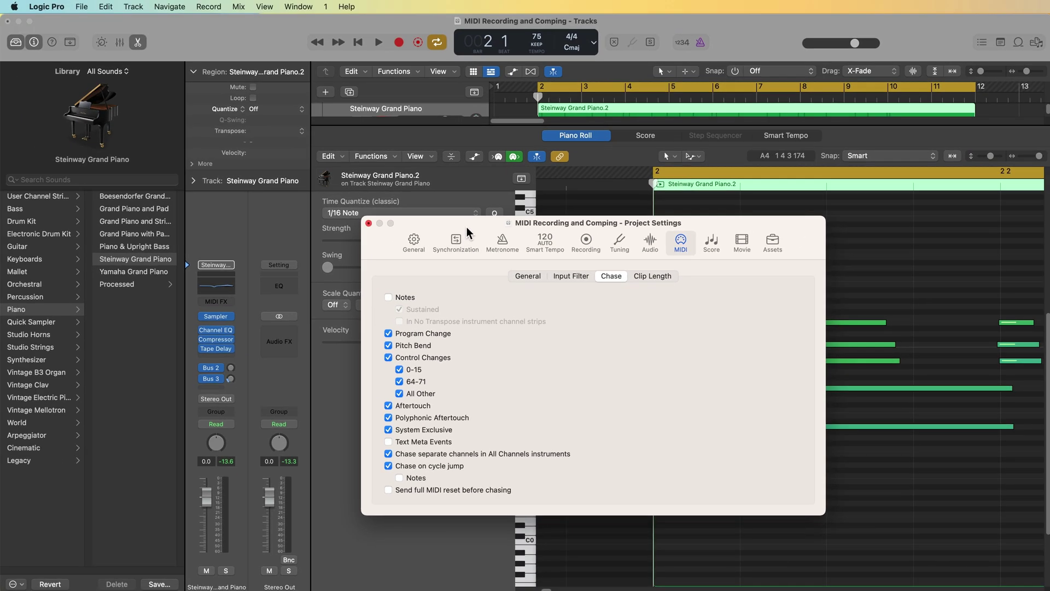
drag(467, 233, 222, 188)
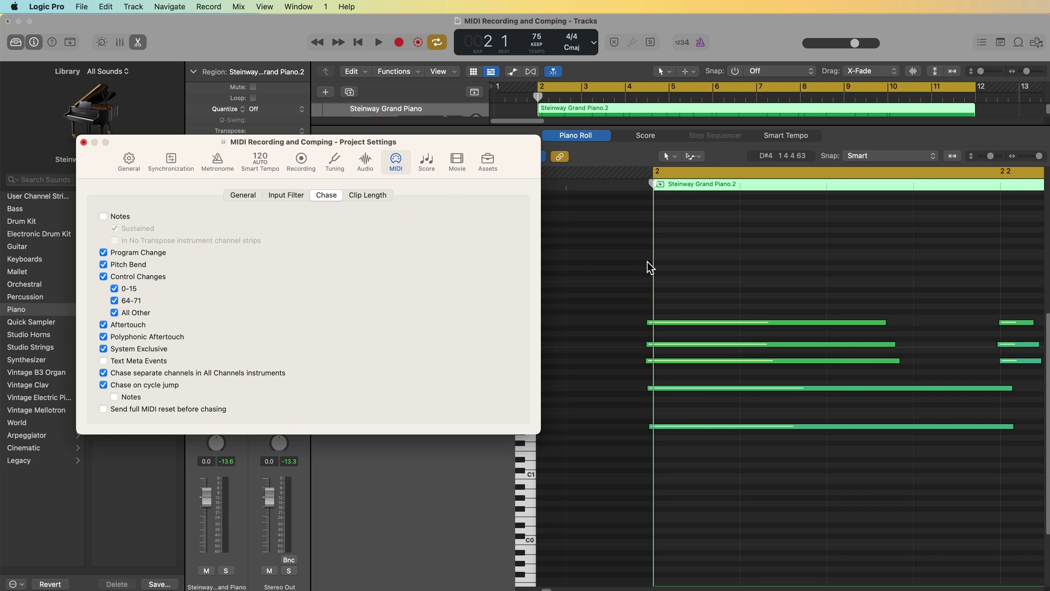
Step: Play back from the region start at bar 2 to test without note chasing
click(761, 274)
key(space)
key(space)
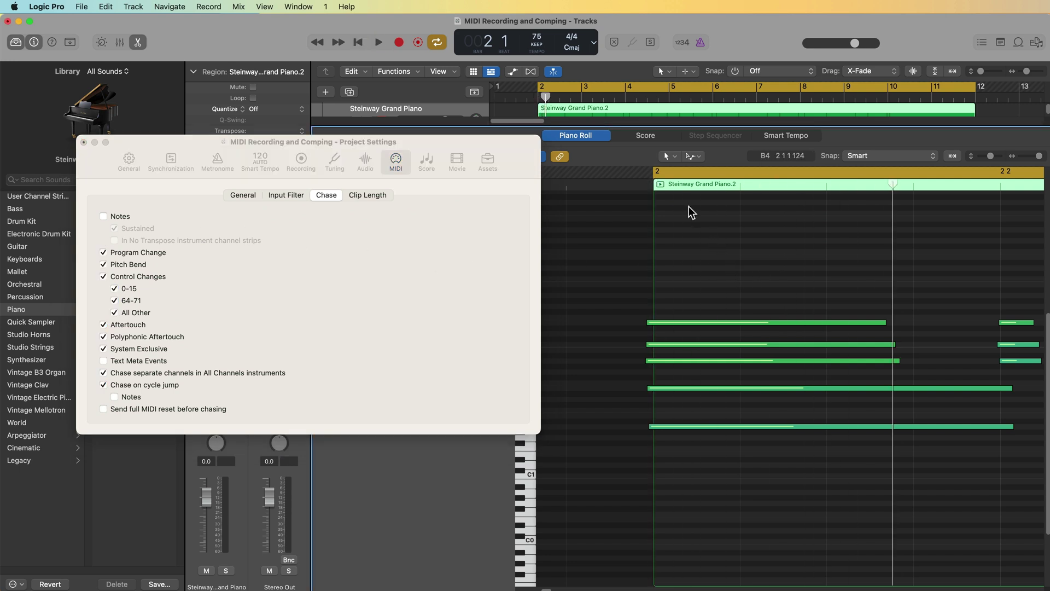
key(Return)
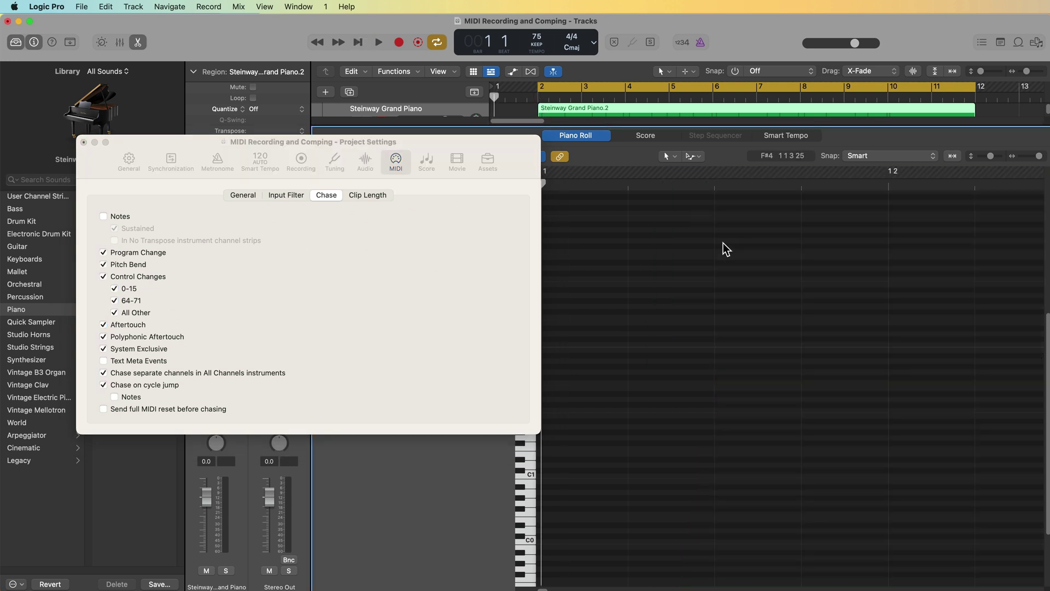
click(699, 120)
key(shift+Return)
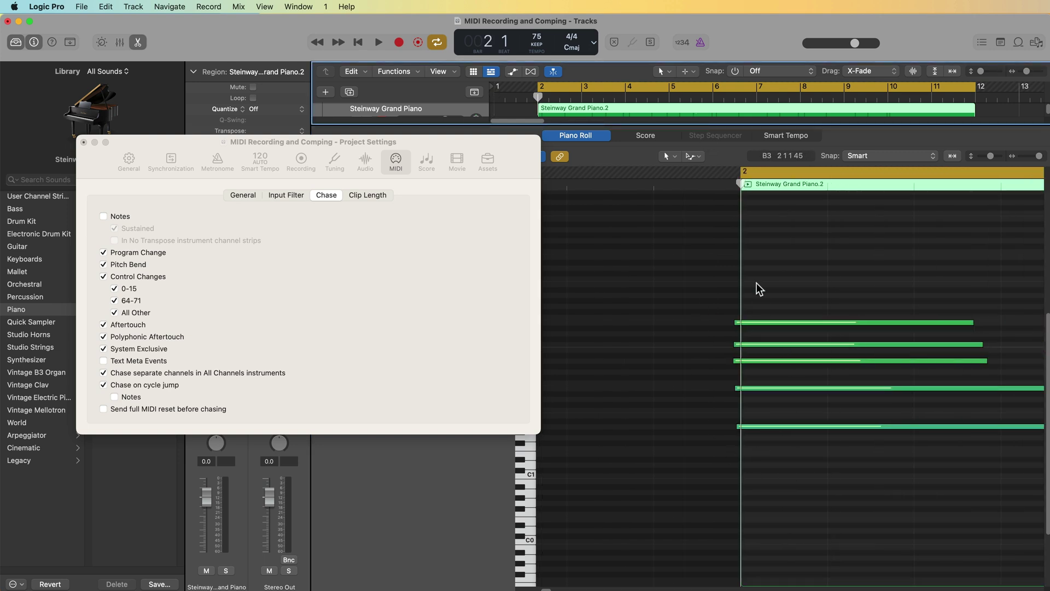
scroll(755, 290, right, 3)
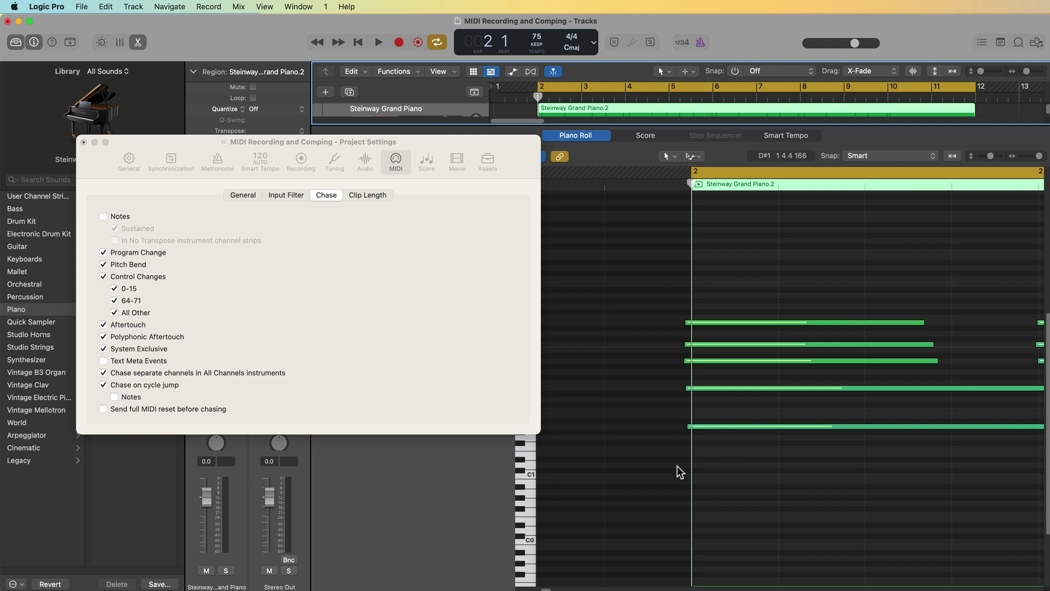
key(space)
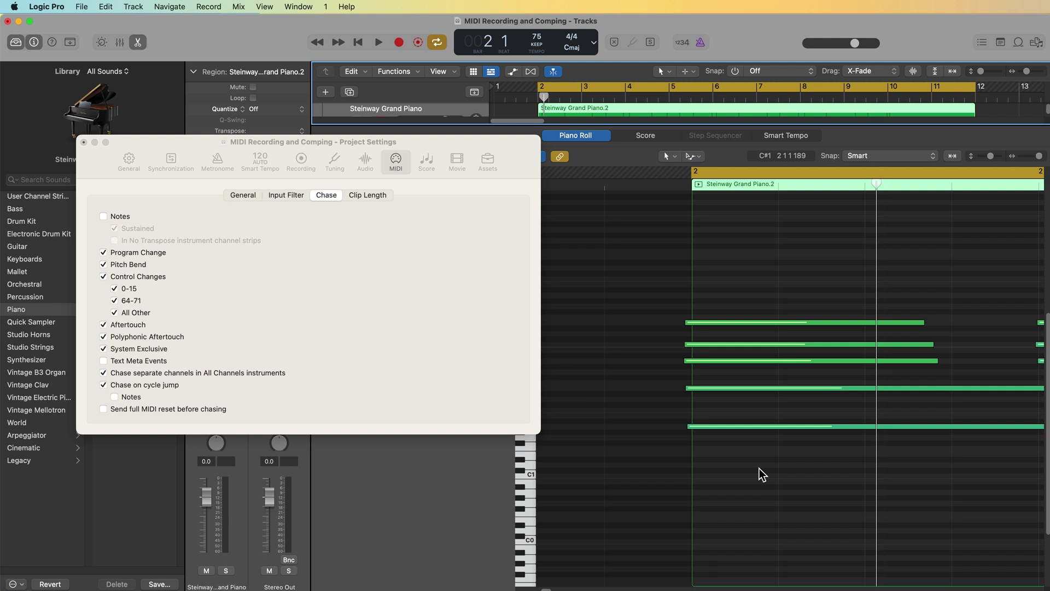
Step: Play from just before bar 2 with Cycle off, then enable chasing of Notes
click(638, 197)
key(c)
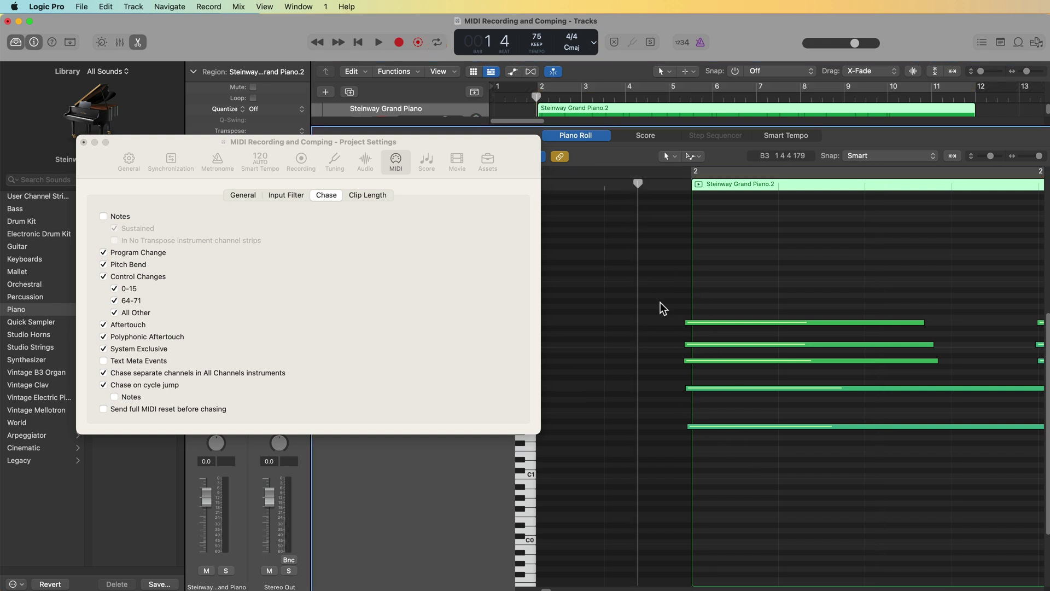
key(space)
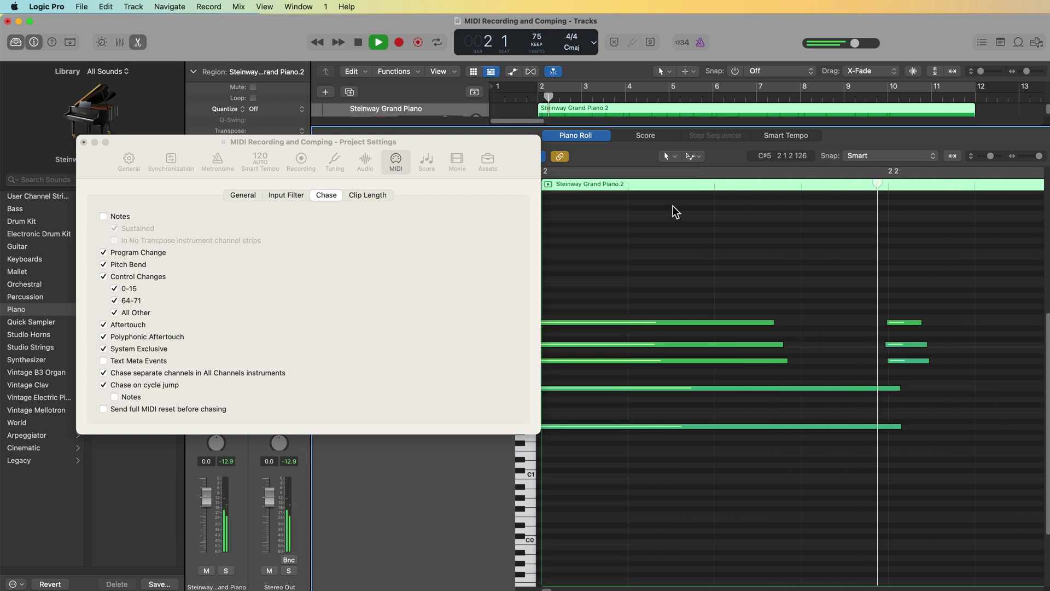
key(space)
key(c)
scroll(697, 284, left, 5)
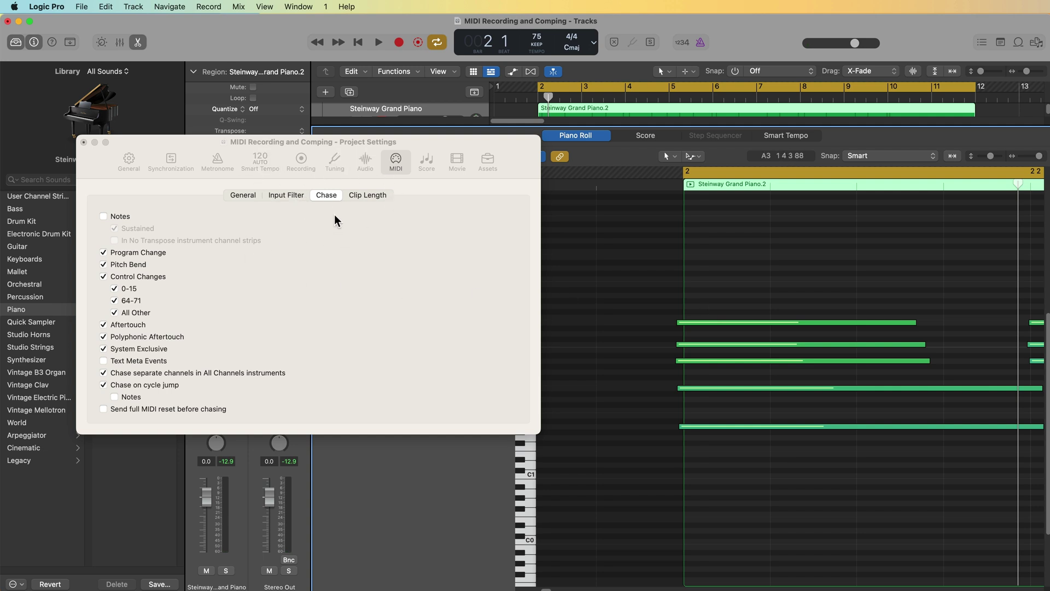
click(125, 222)
Step: Close Project Settings, play the region from near bar 2, and hide the Library
click(83, 142)
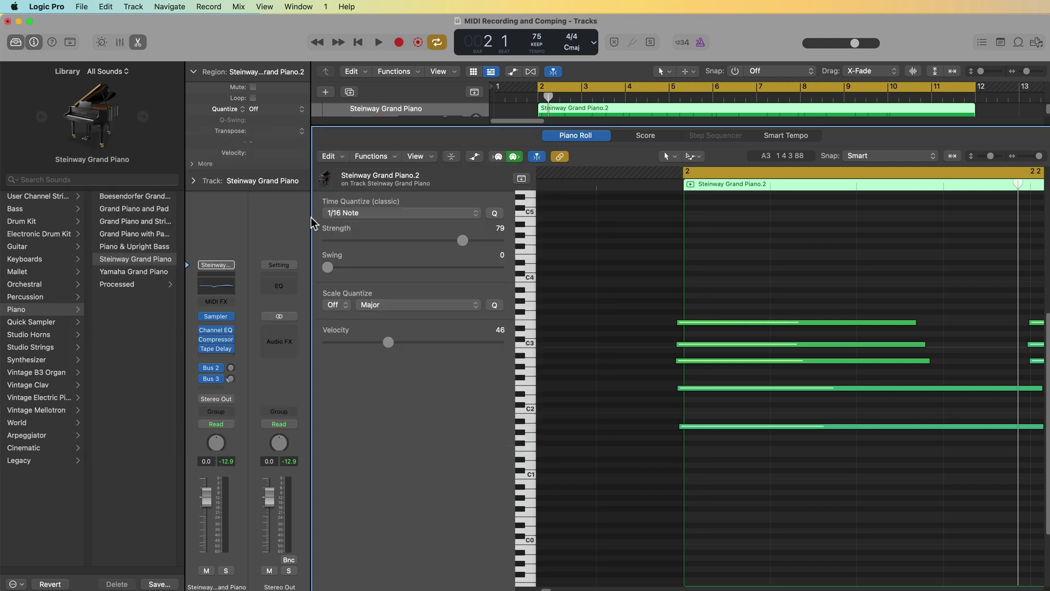
scroll(717, 232, right, 1)
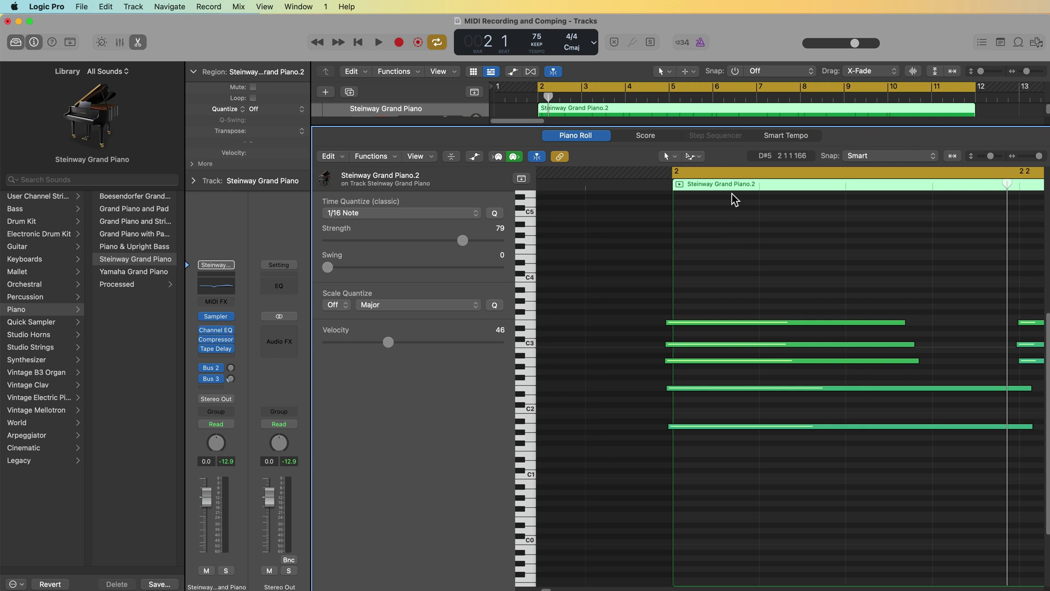
click(757, 182)
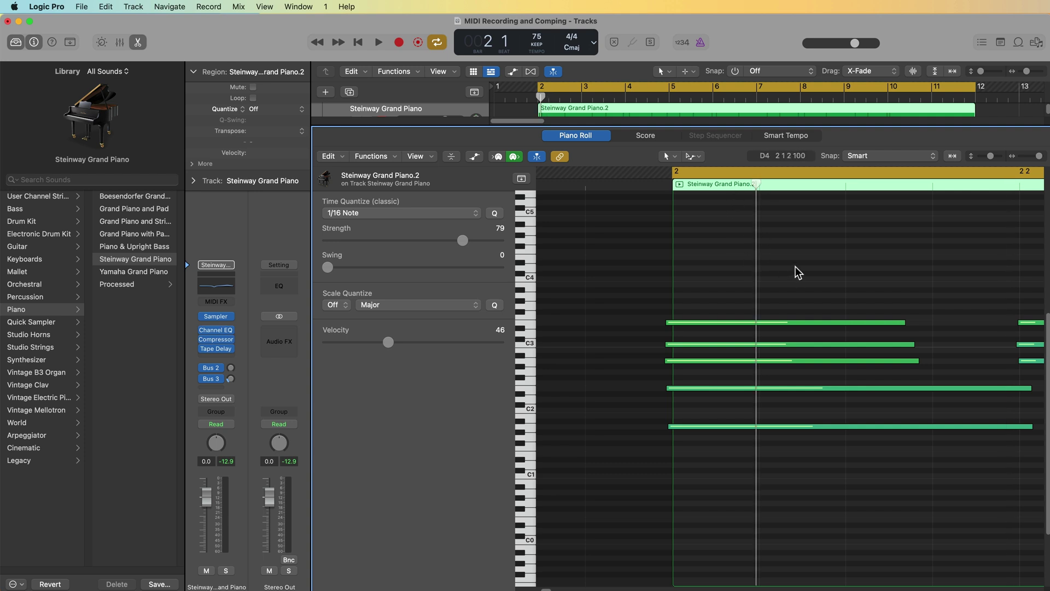
key(c)
key(space)
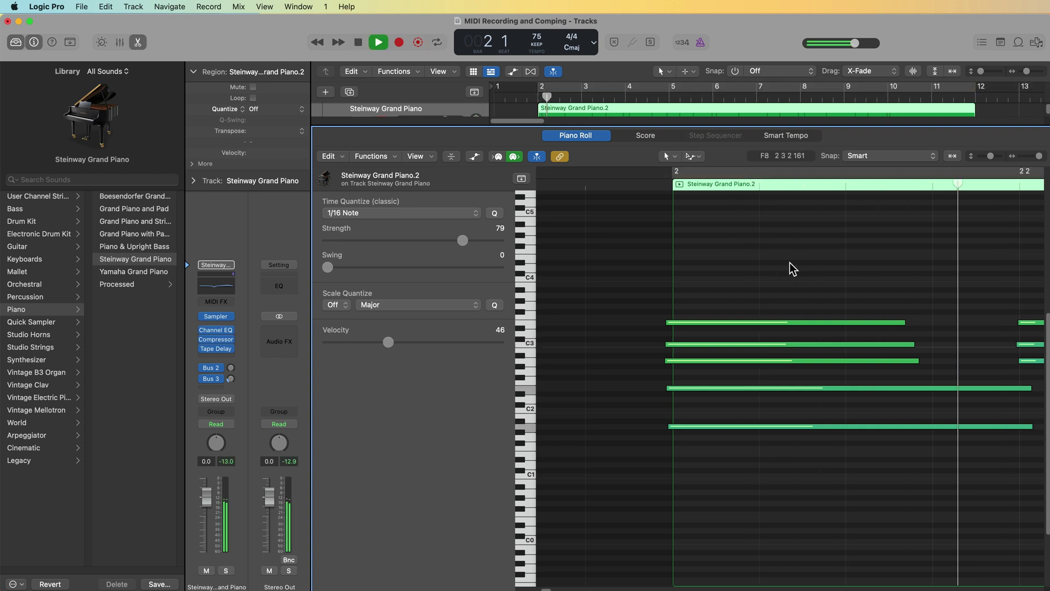
key(c)
key(space)
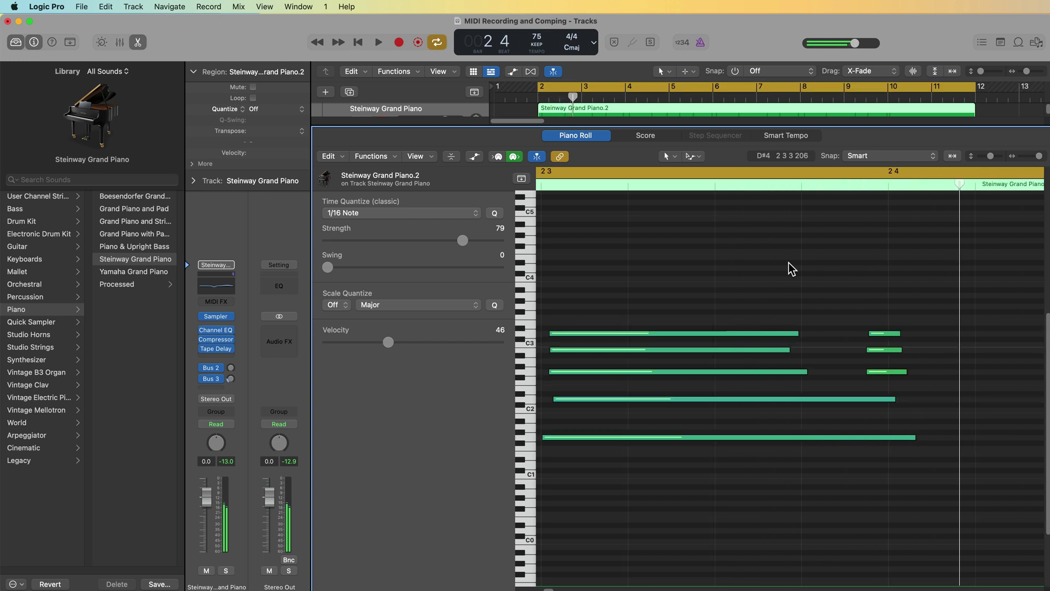
key(space)
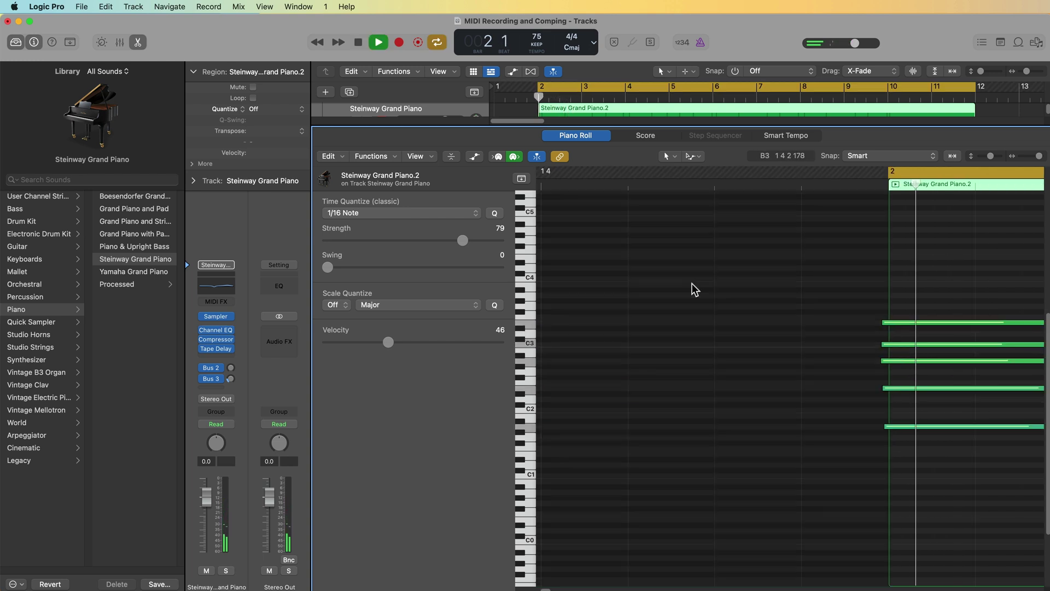
click(16, 42)
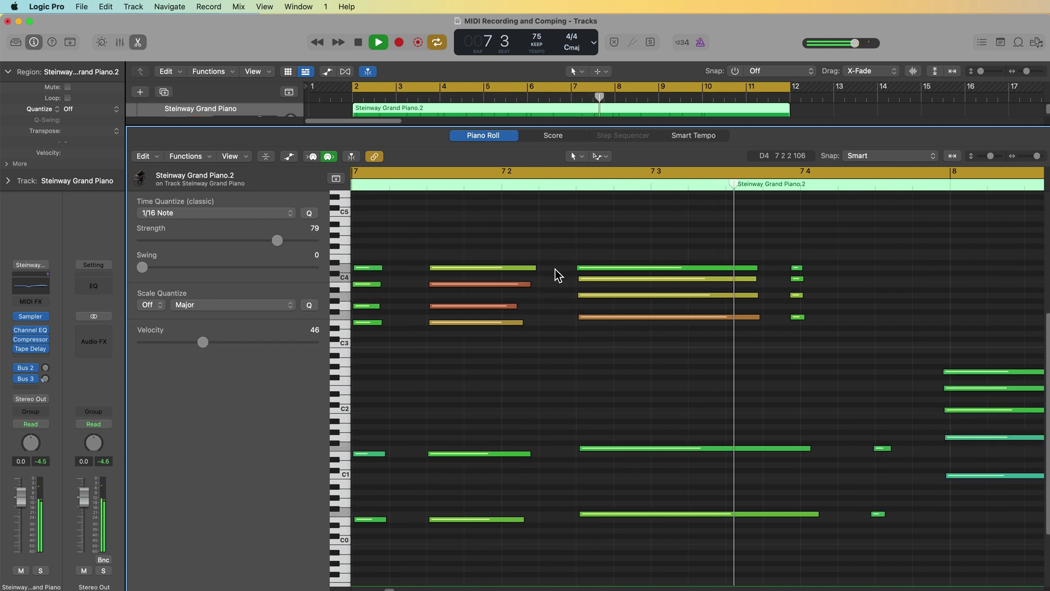
Step: Set the velocity of a group of lower-left notes to 70
key(space)
drag(513, 368, 651, 278)
drag(255, 346, 236, 346)
click(519, 376)
key(space)
key(space)
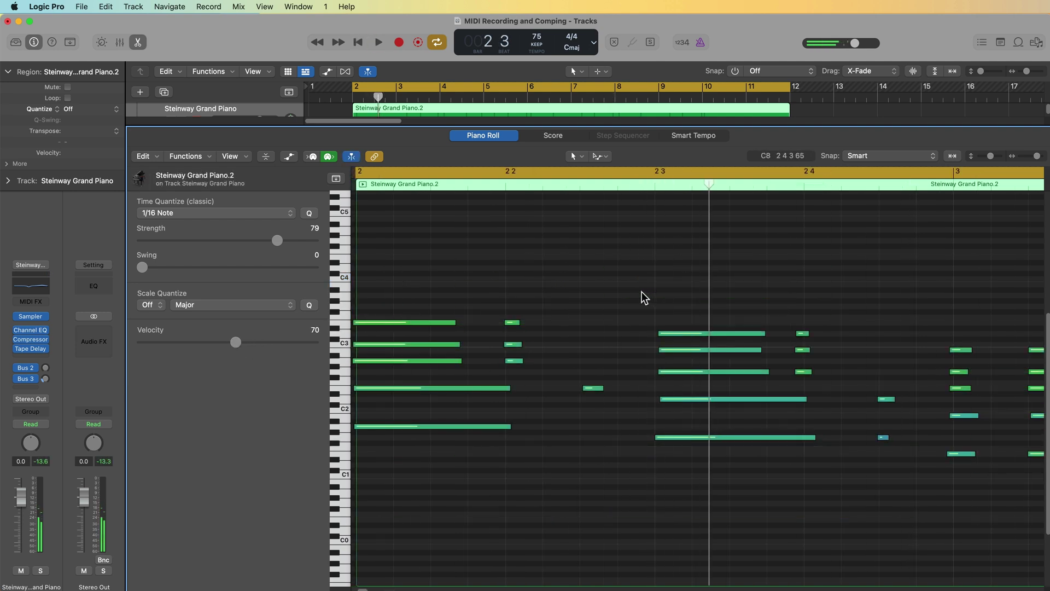
scroll(678, 298, right, 1)
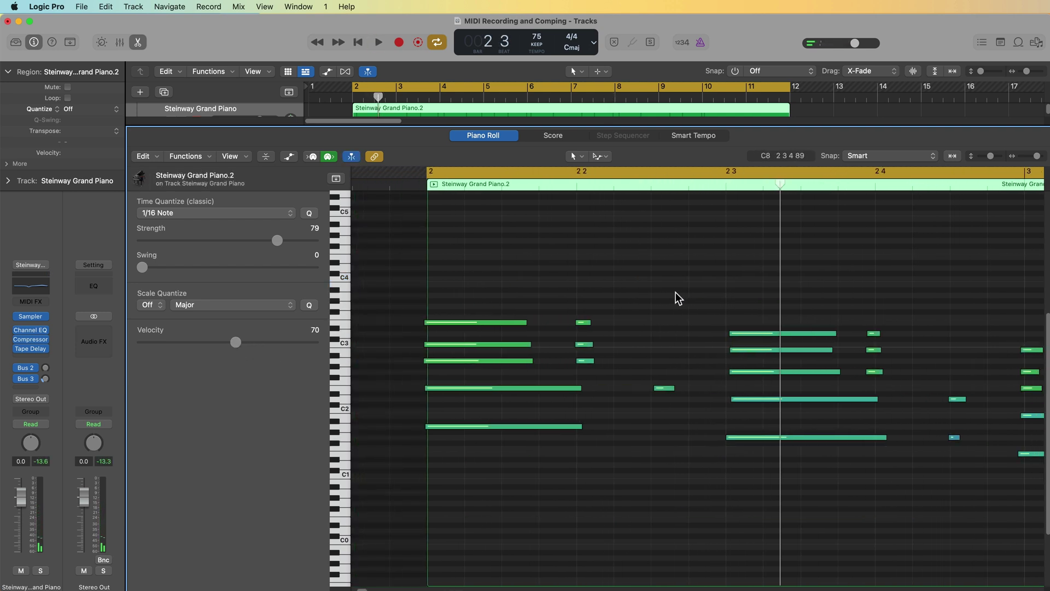
Step: Quantize all notes to 1/8 Note at strength 45 and play them back
key(super+a)
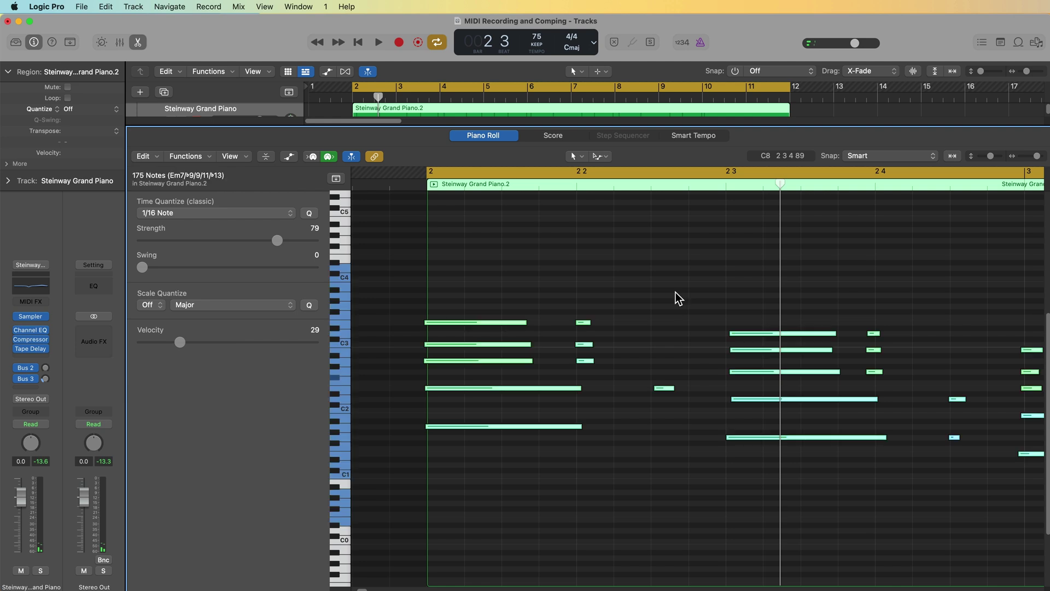
click(276, 219)
click(270, 210)
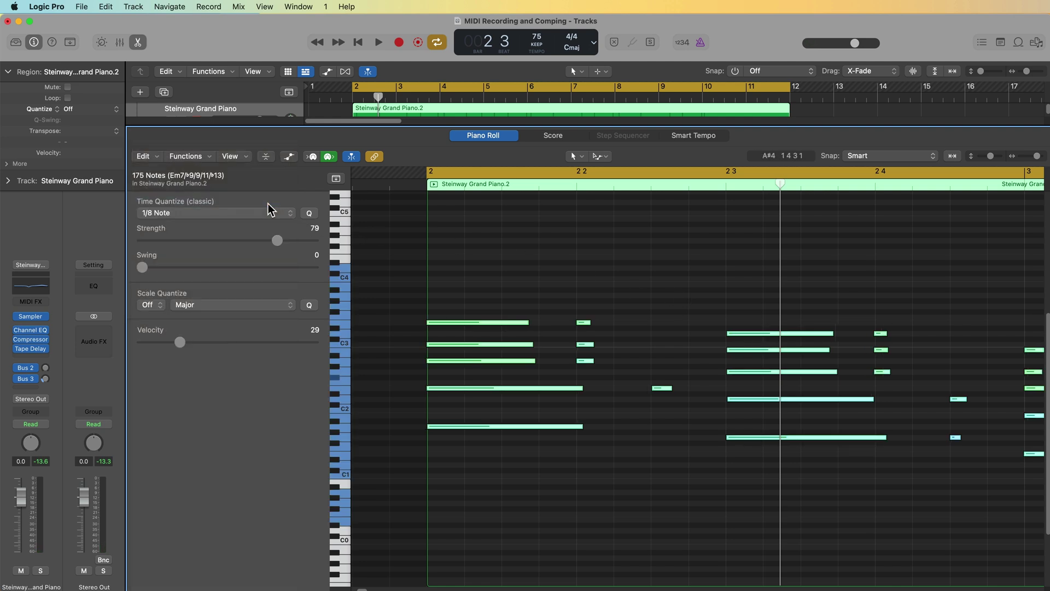
drag(341, 243, 217, 242)
click(554, 247)
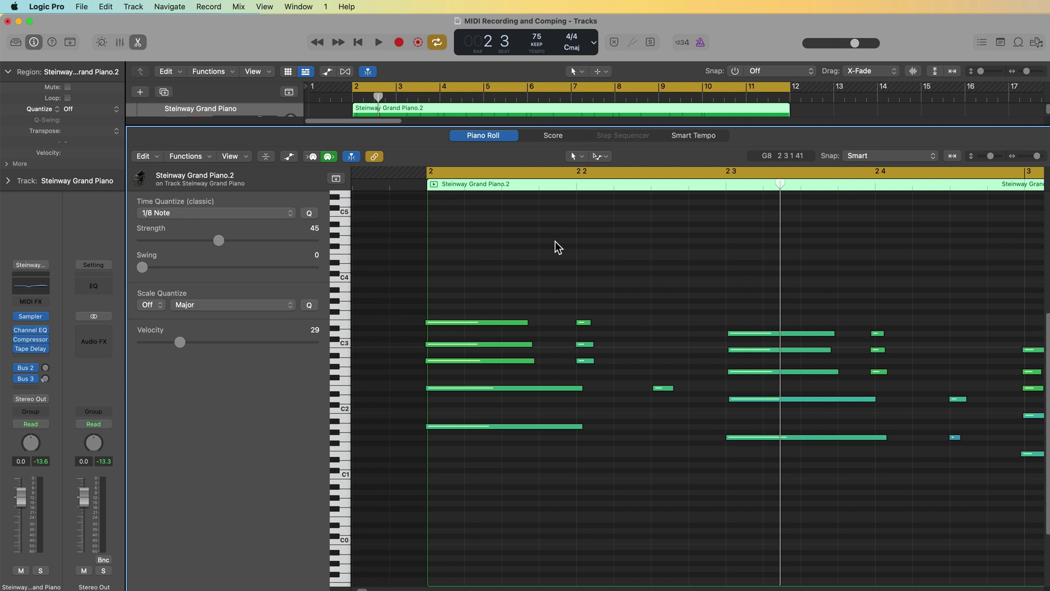
key(space)
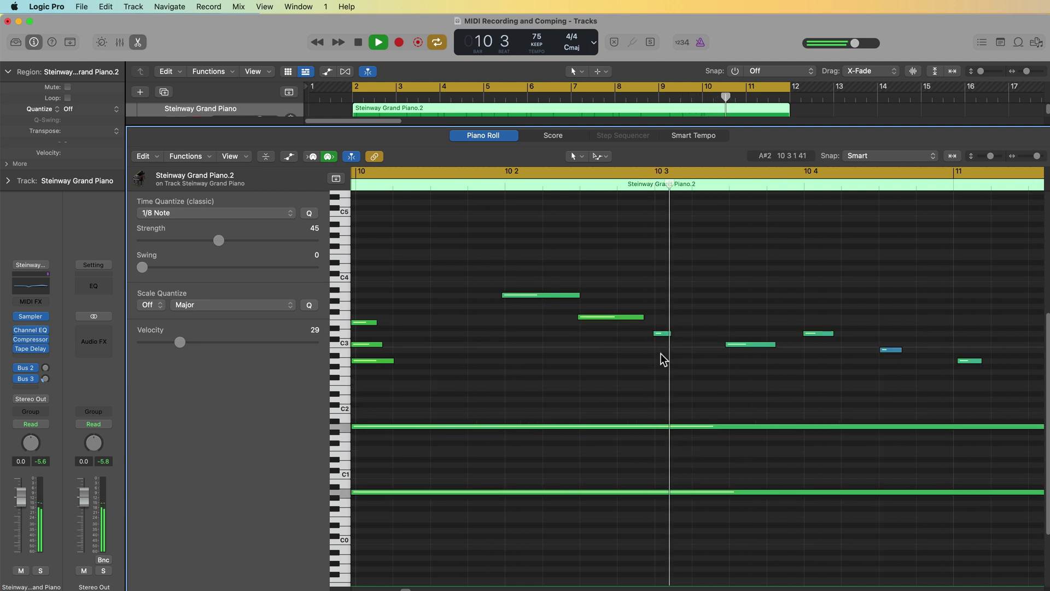
key(cmd+Left)
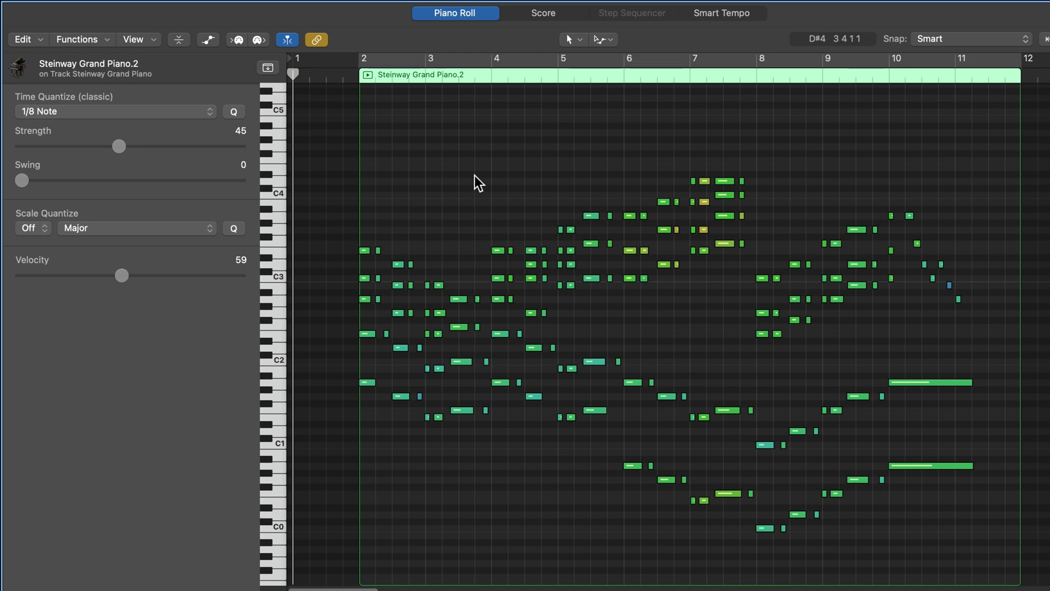
Step: Open the MIDI Draw lane beneath the notes and set it to Ch. 1: Note Velocity
click(207, 43)
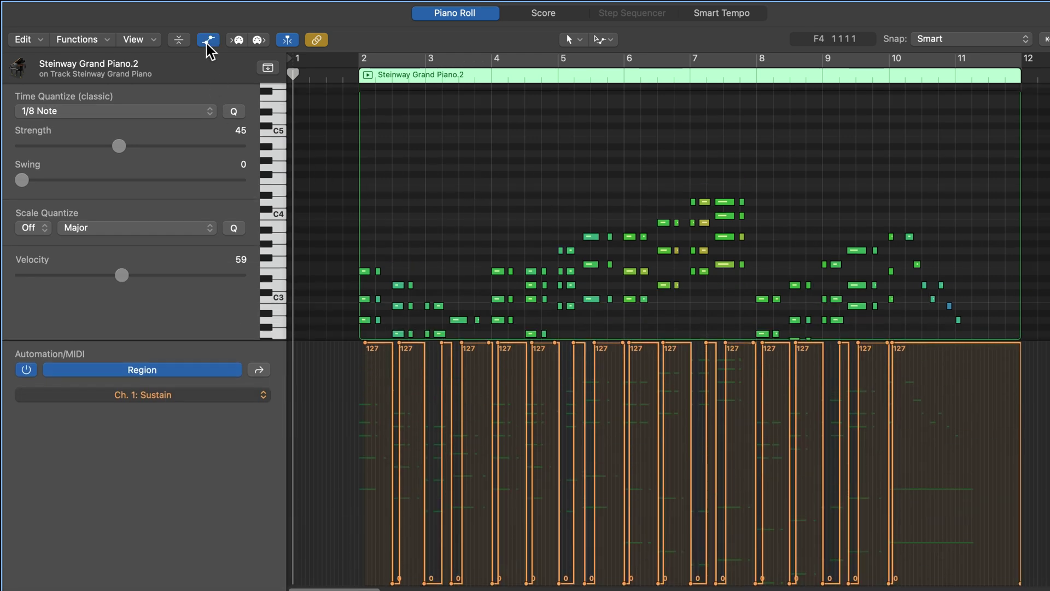
click(208, 43)
click(207, 43)
click(208, 42)
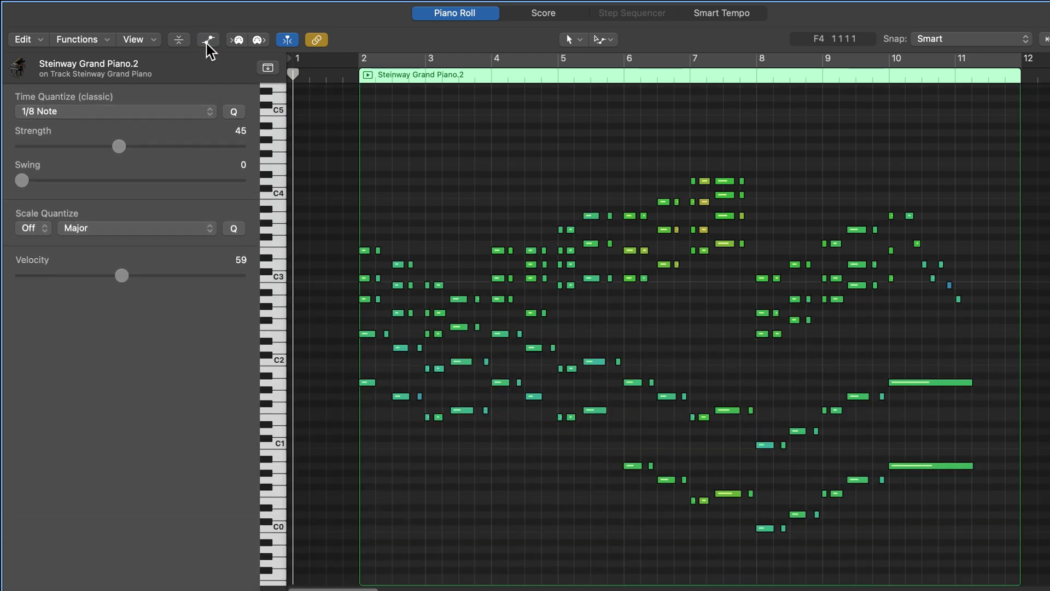
click(207, 43)
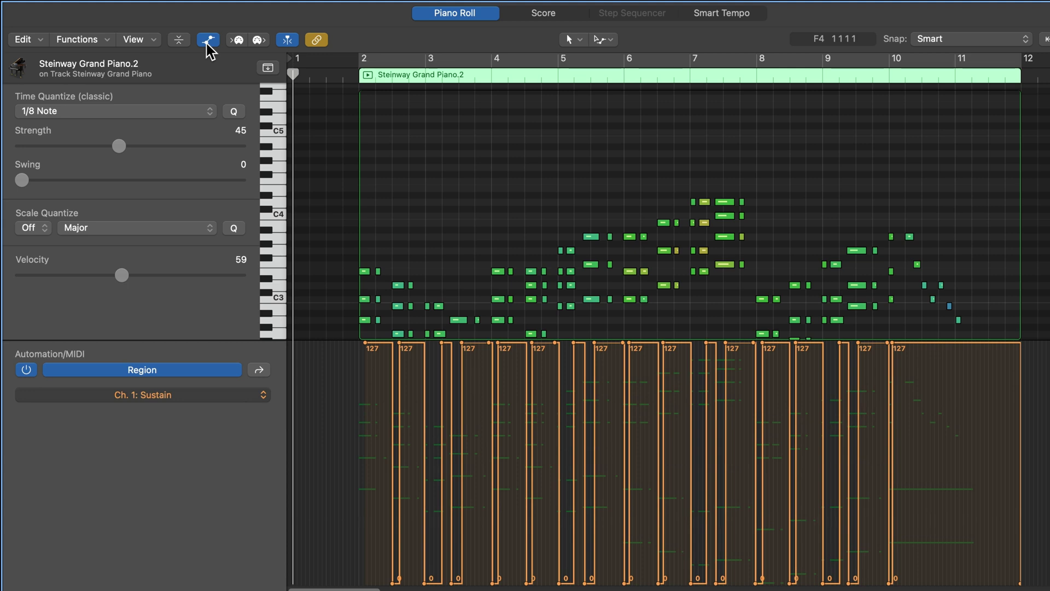
click(224, 398)
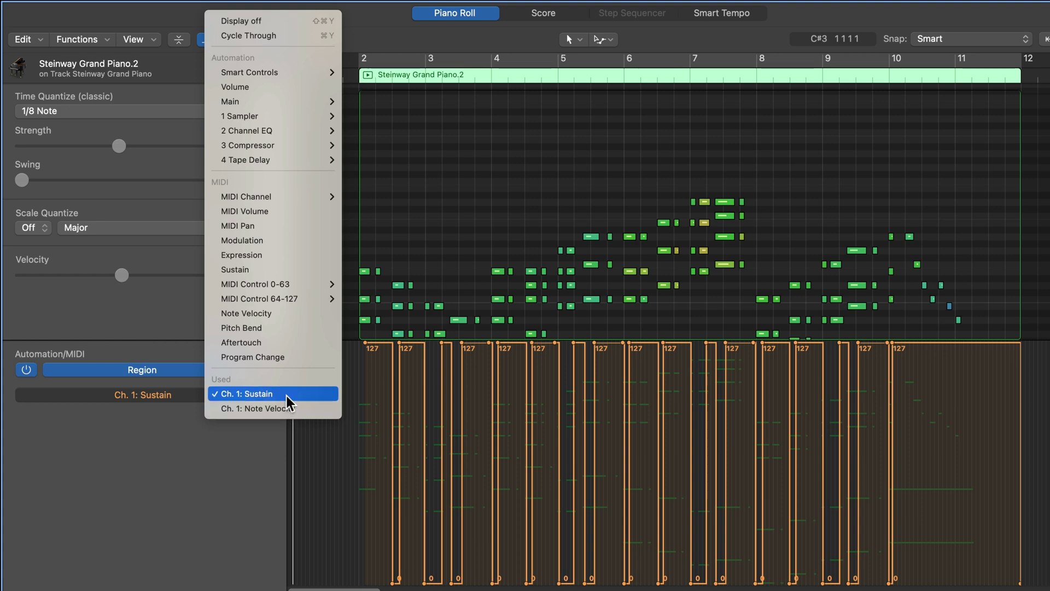
click(283, 410)
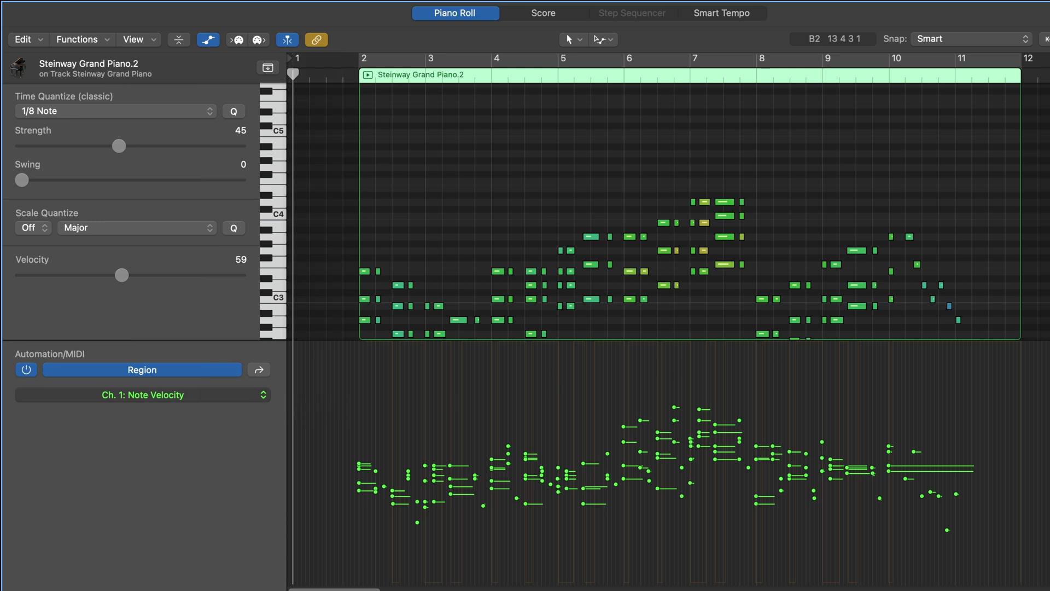
Step: Select all 175 notes and lower their velocities together with the inspector slider
scroll(431, 134, down, 5)
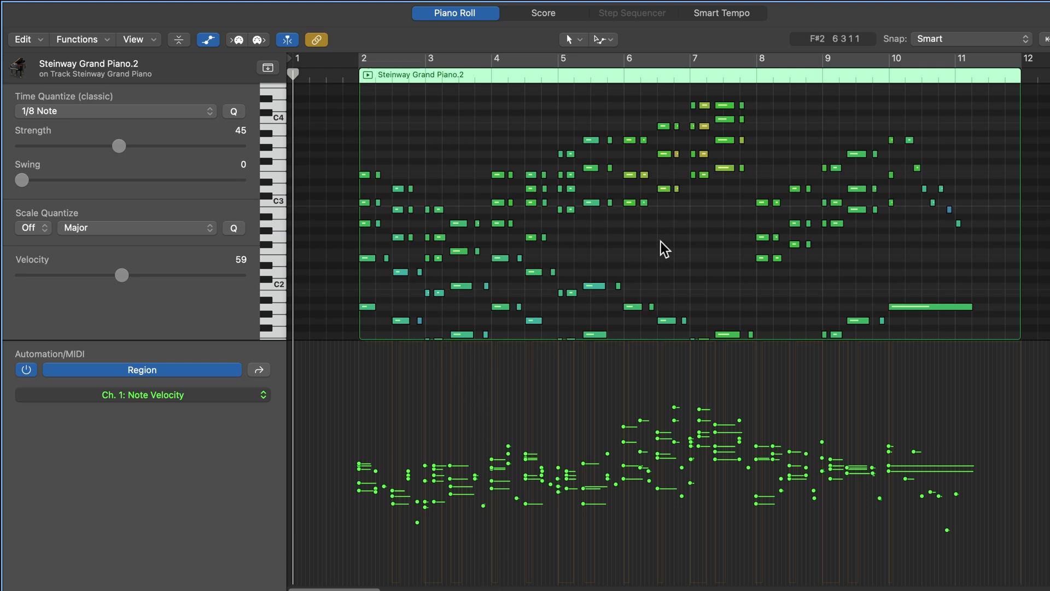
key(super+a)
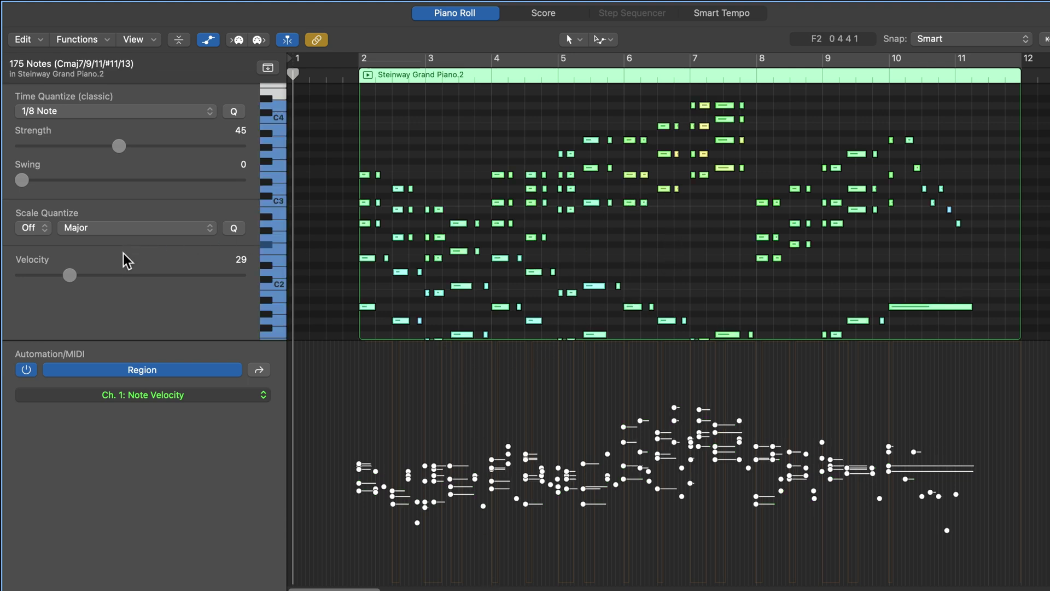
drag(72, 274, 130, 277)
Step: Draw a rising velocity ramp across the notes and play it back from the region start
click(528, 492)
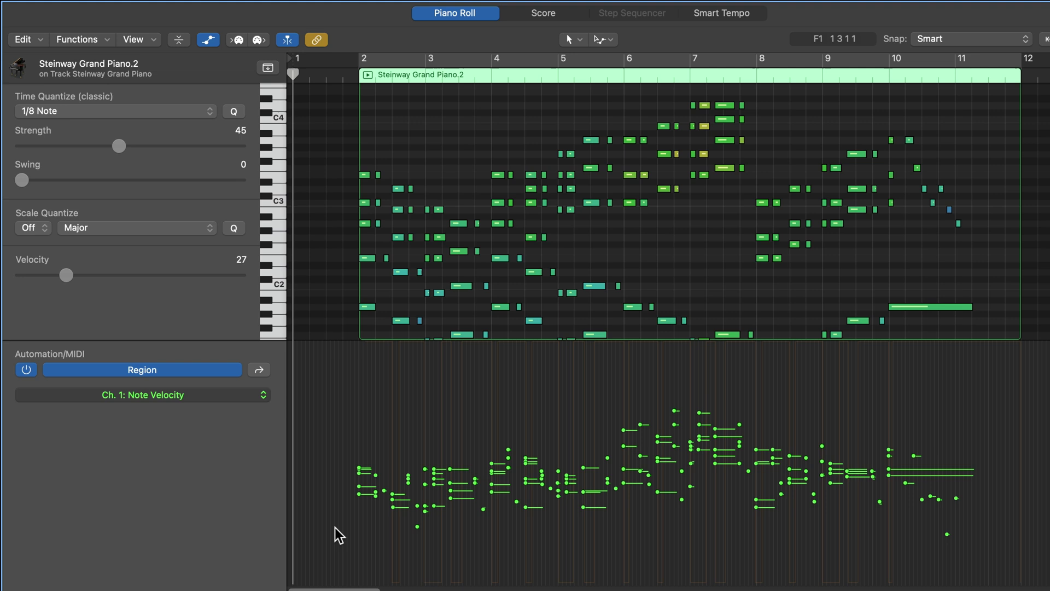
drag(329, 540, 1021, 409)
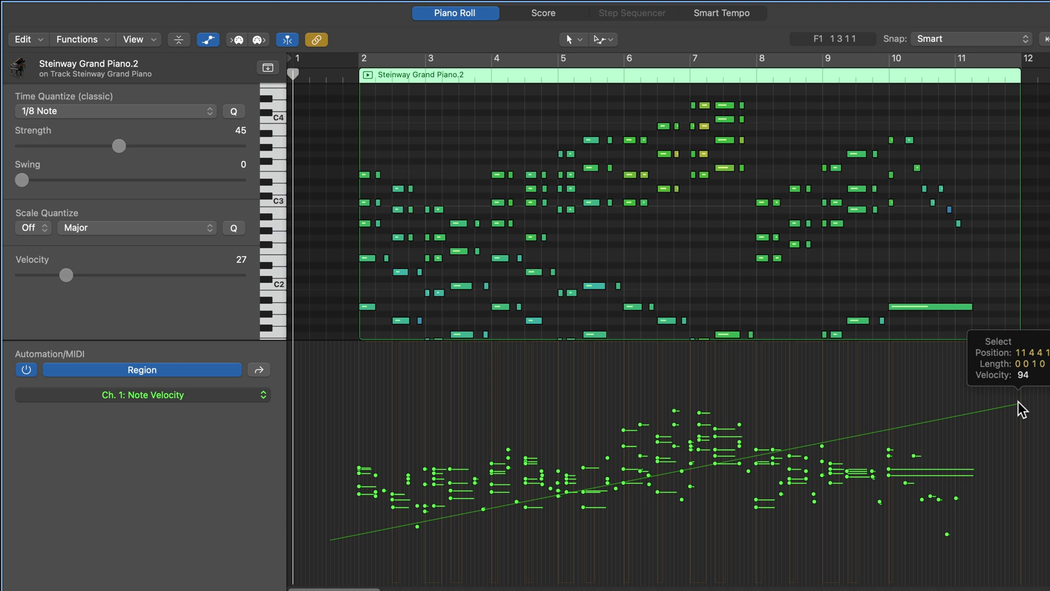
drag(1019, 404, 1018, 404)
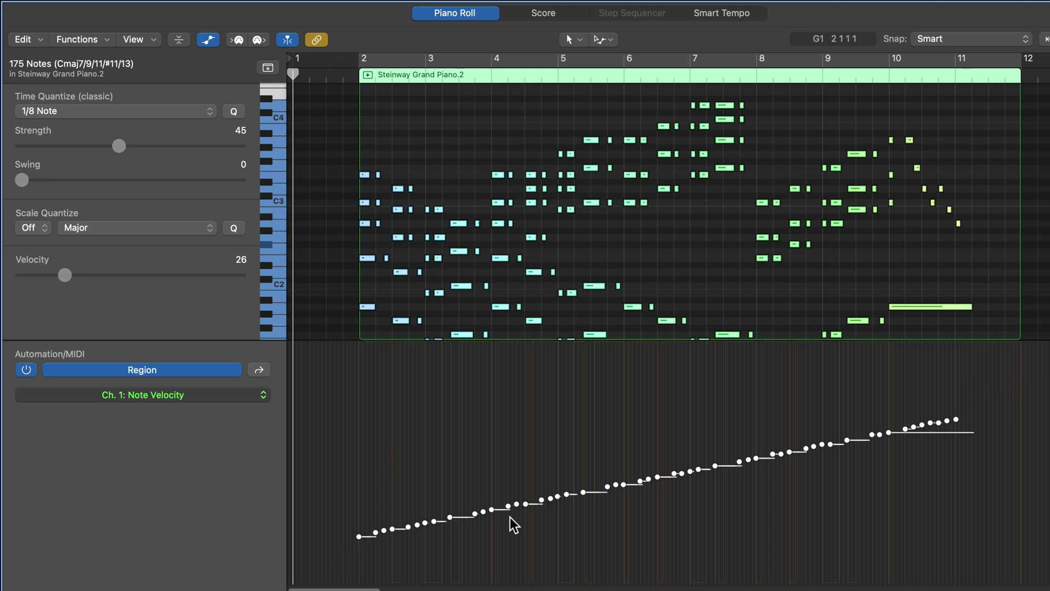
drag(360, 536, 1042, 359)
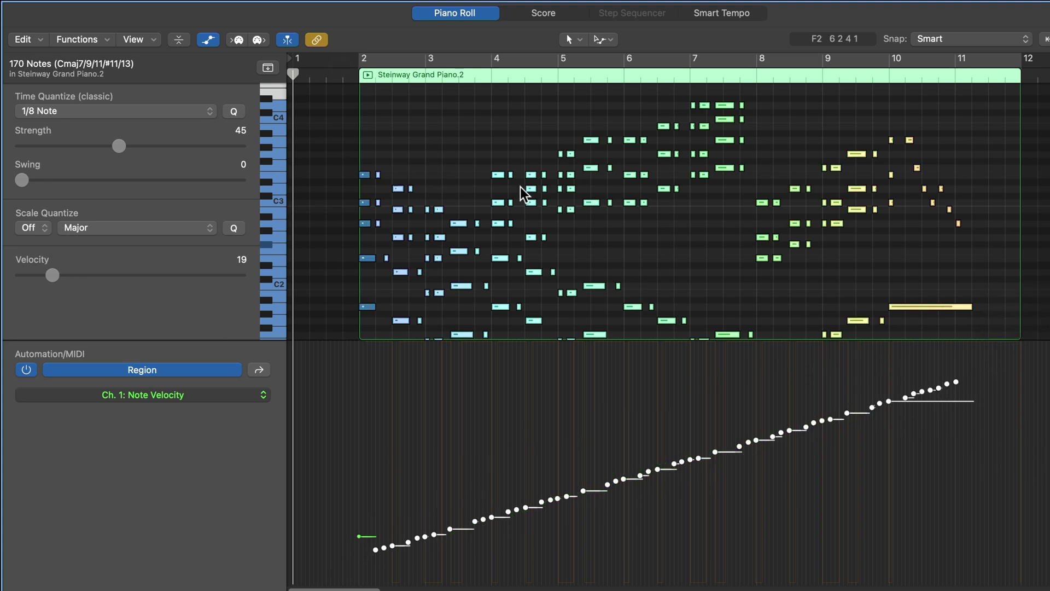
drag(342, 75, 348, 74)
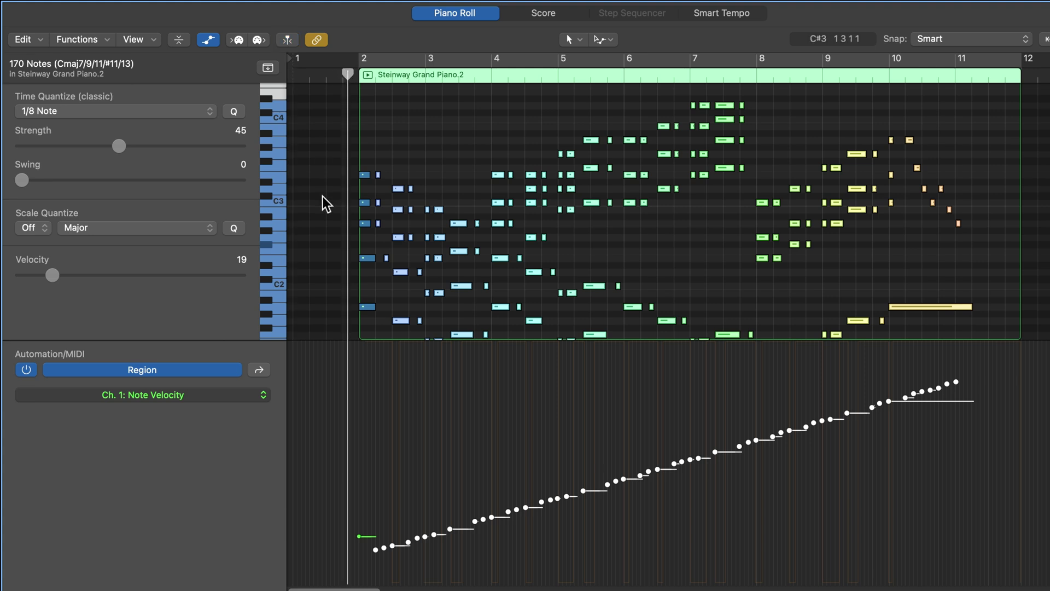
key(space)
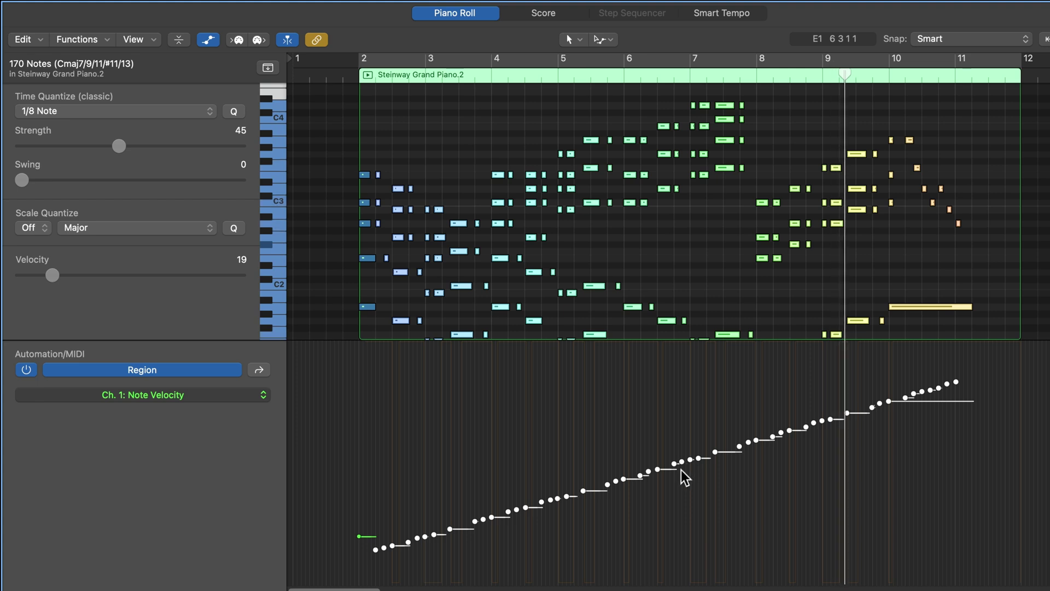
click(322, 397)
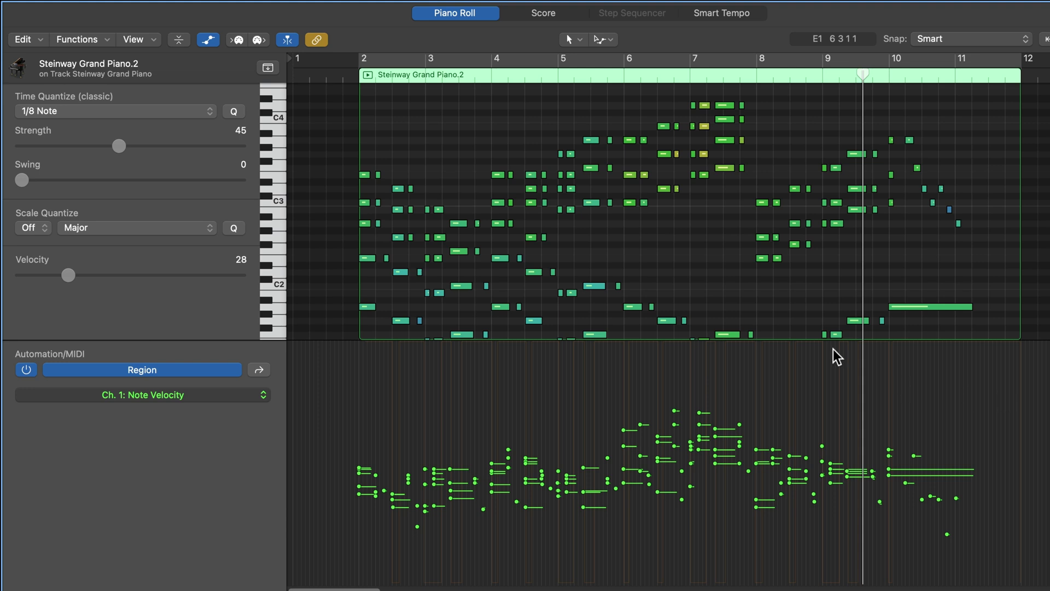
Step: Switch to the line-drawing Pencil tool and try several rising velocity ramps, undoing each
click(605, 39)
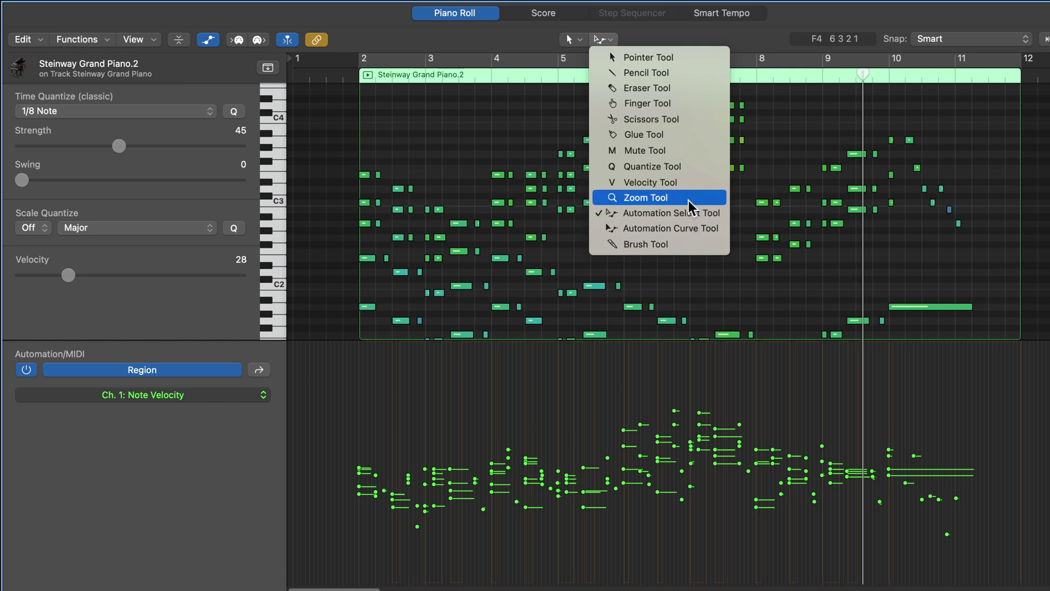
click(683, 74)
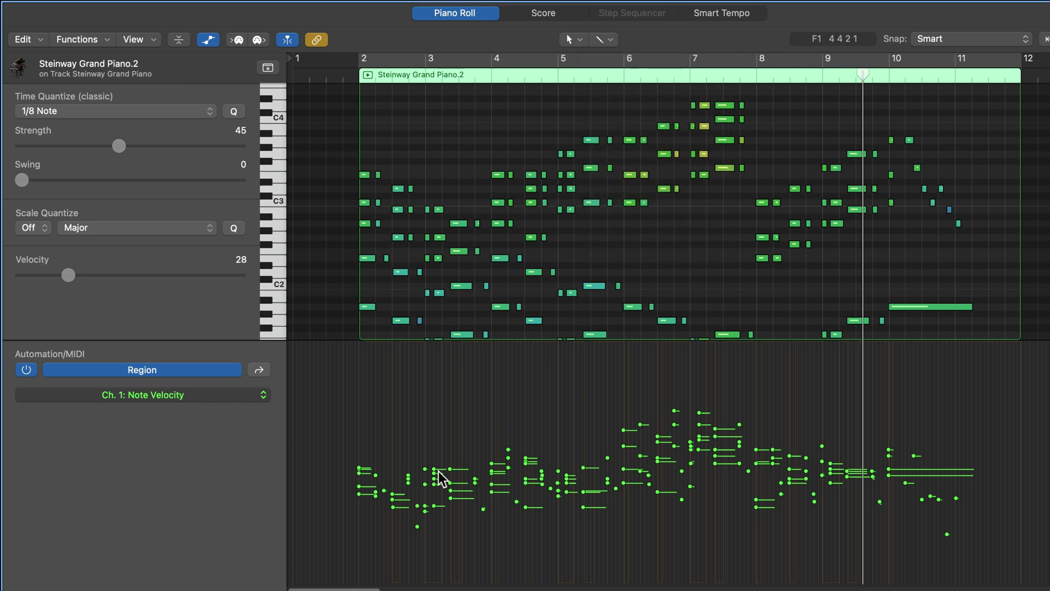
drag(330, 542, 1048, 411)
key(super+z)
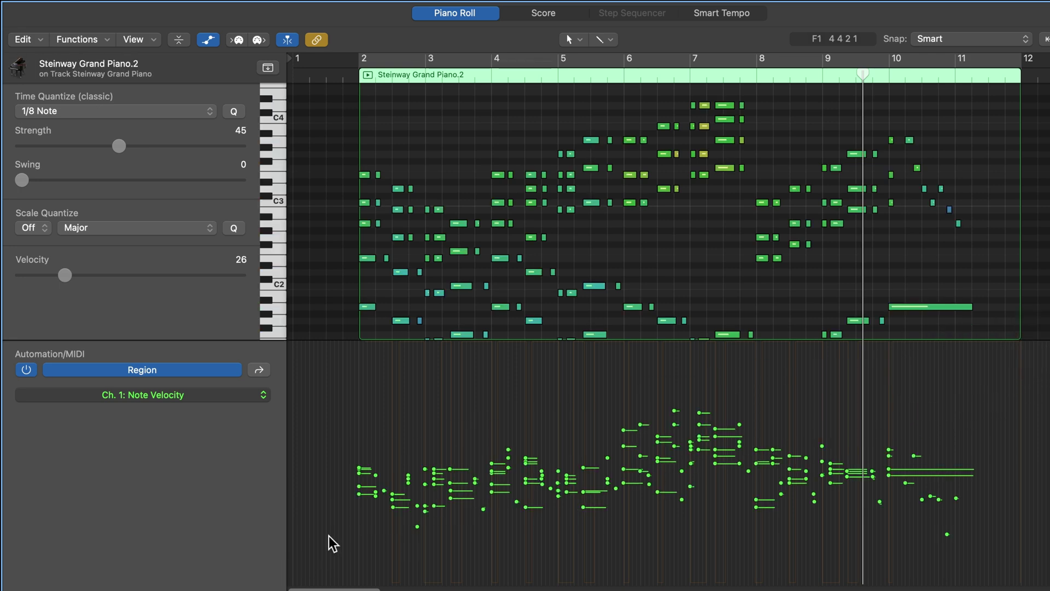
drag(330, 542, 1047, 417)
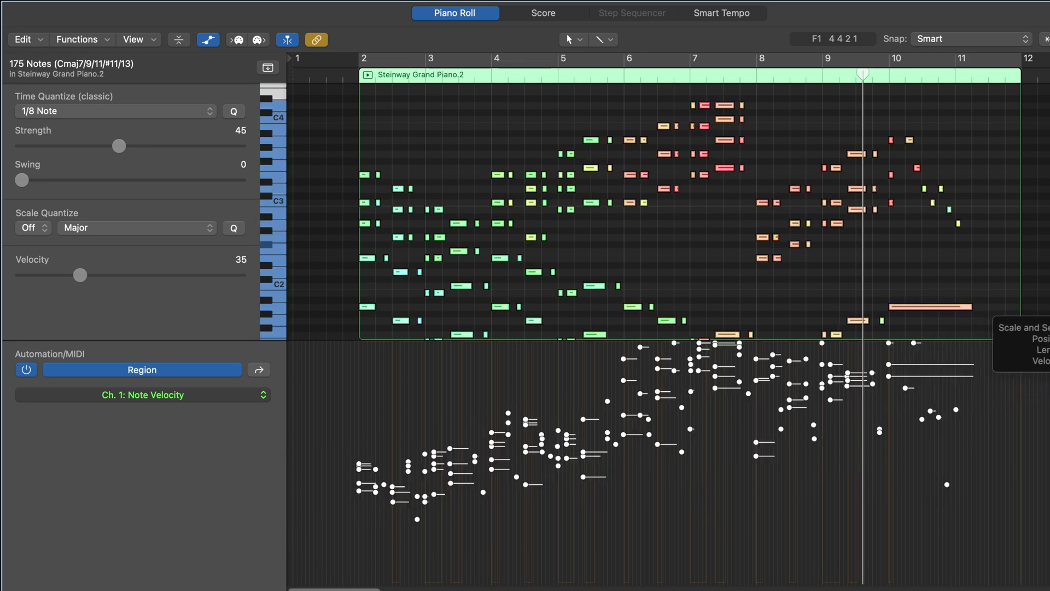
key(super+z)
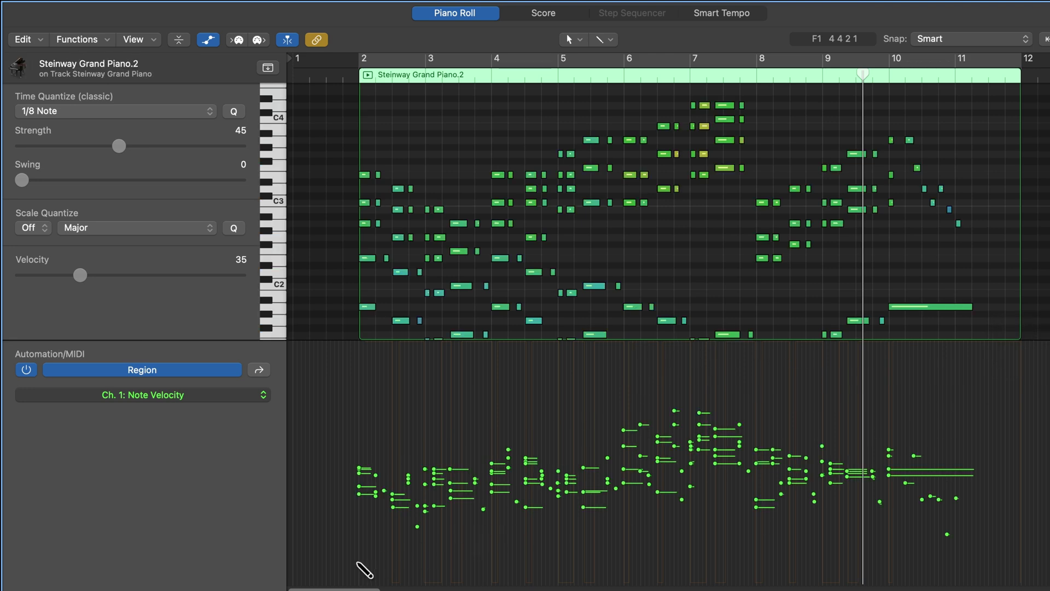
drag(329, 580, 1028, 399)
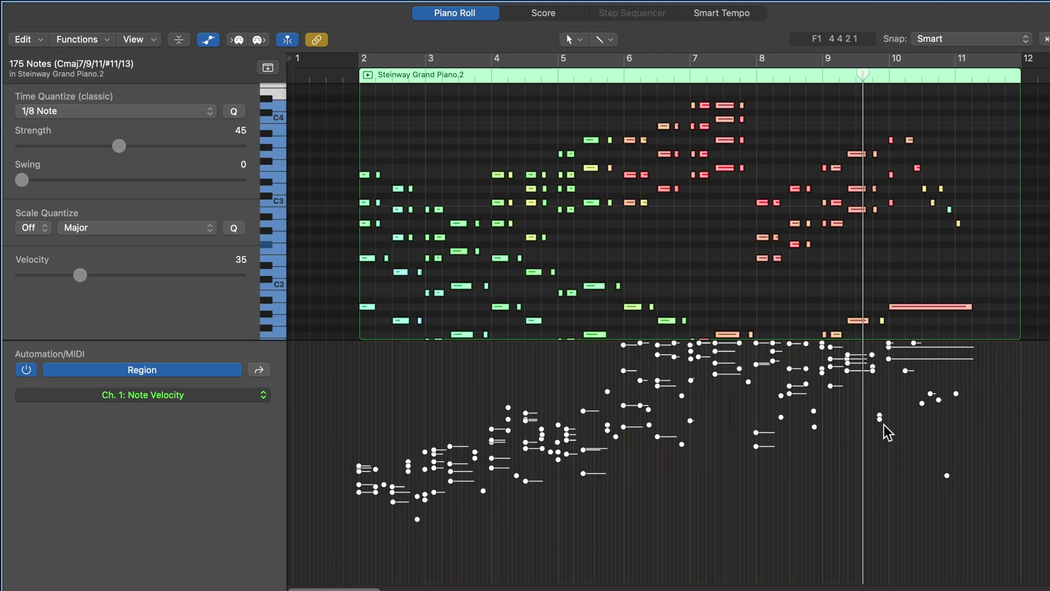
key(super+z)
drag(352, 569, 1017, 400)
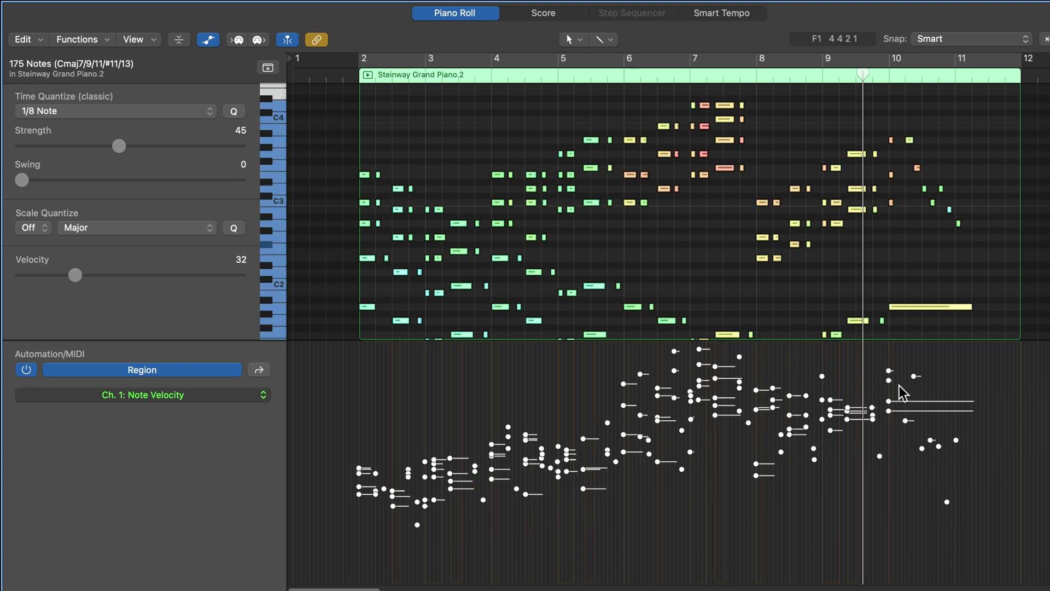
key(super+z)
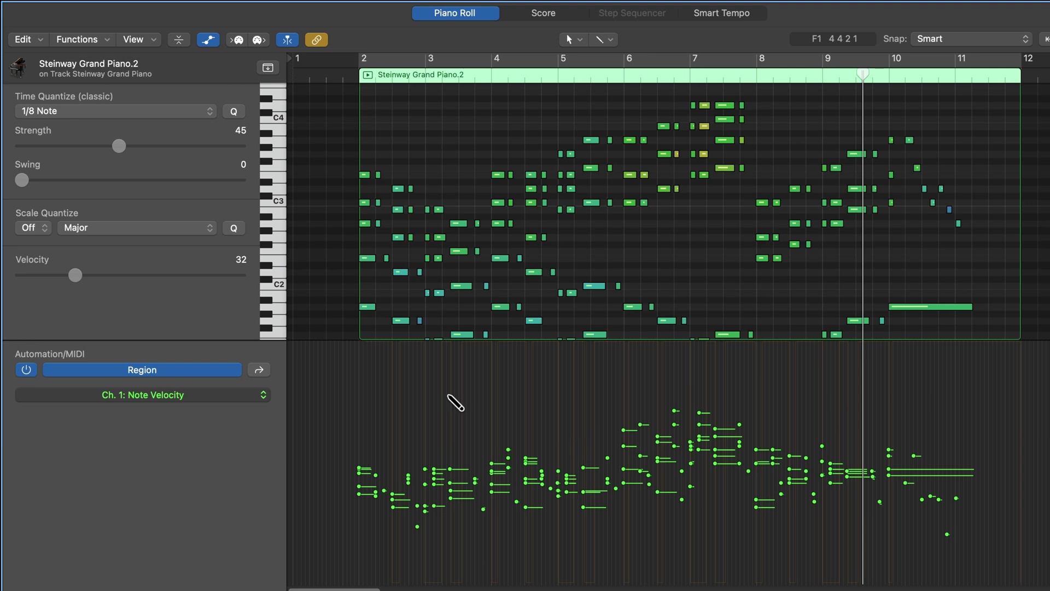
Step: Draw a scaling line that raises the later notes' velocities while keeping the opening notes unchanged
drag(350, 362, 1047, 554)
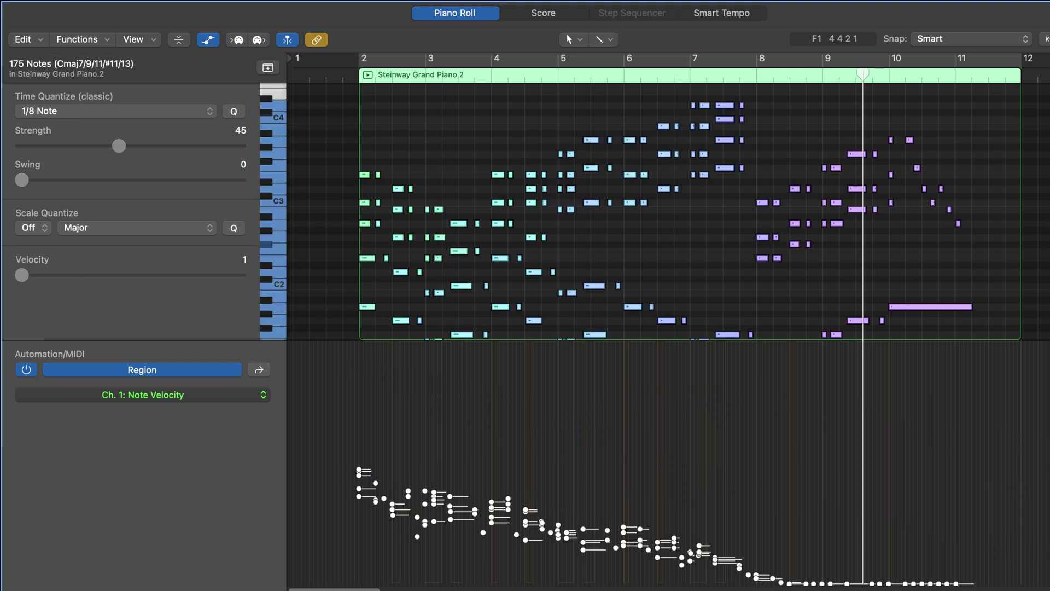
key(super+z)
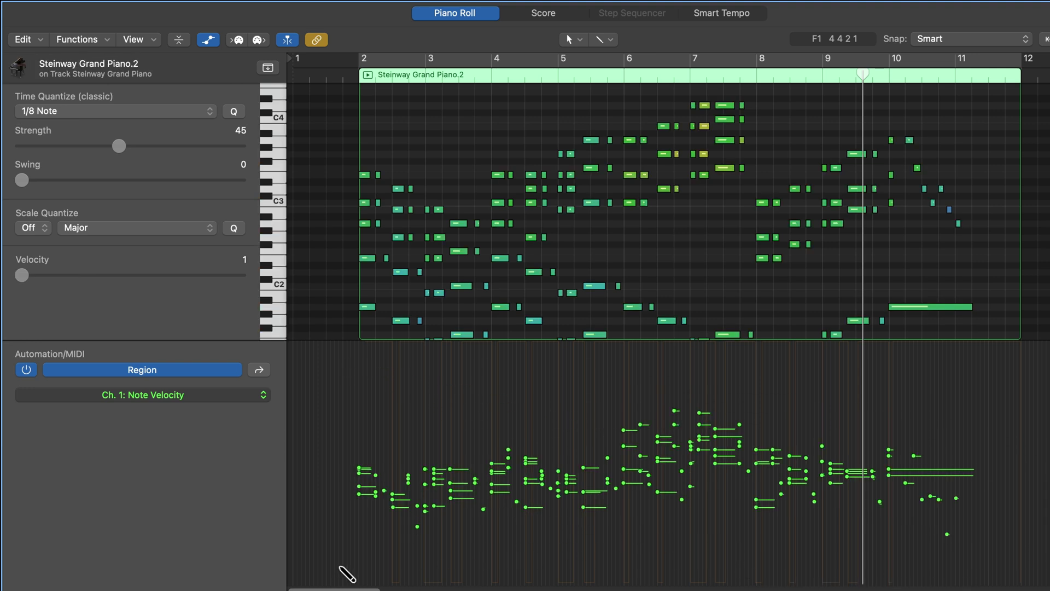
drag(350, 577, 1048, 435)
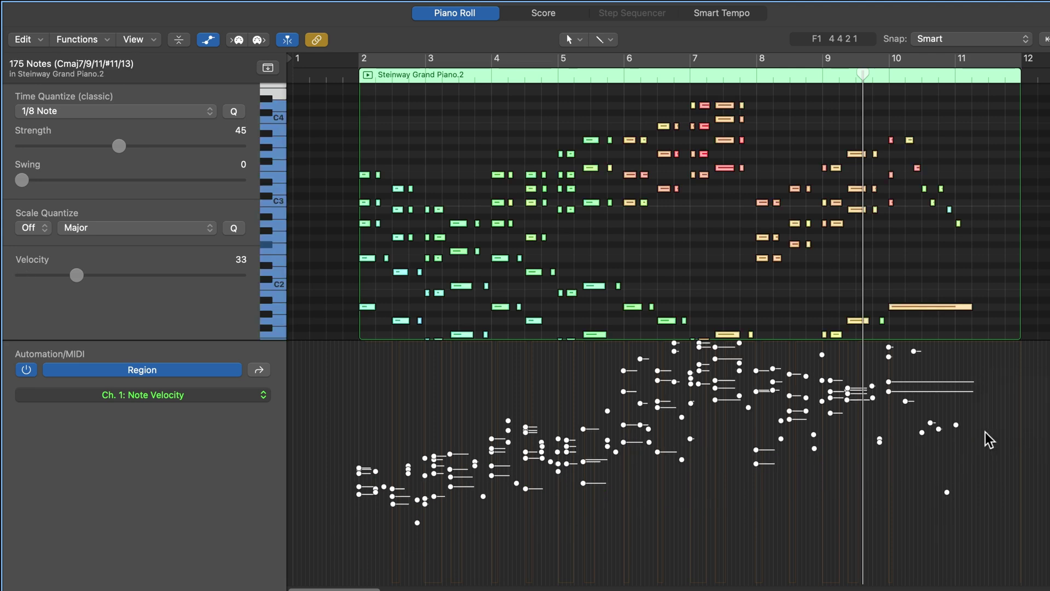
key(super+z)
drag(338, 572, 1047, 539)
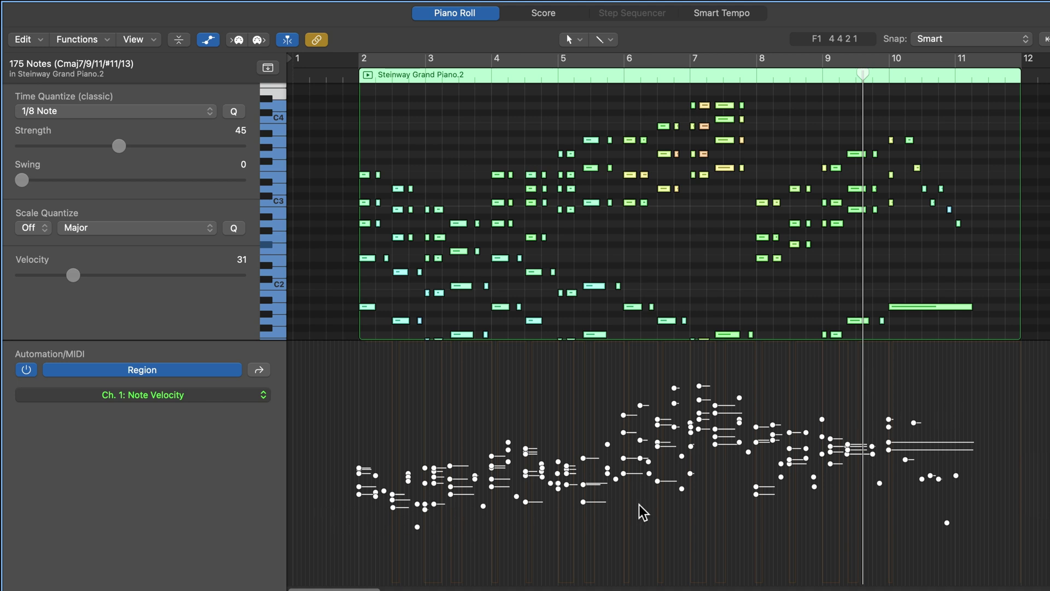
click(574, 555)
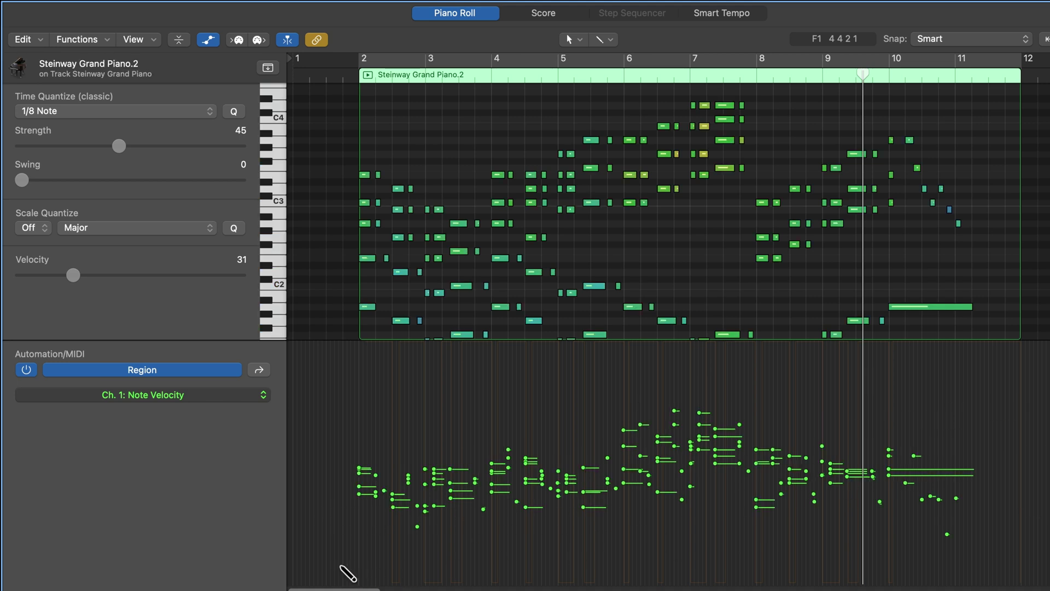
drag(348, 573, 1034, 539)
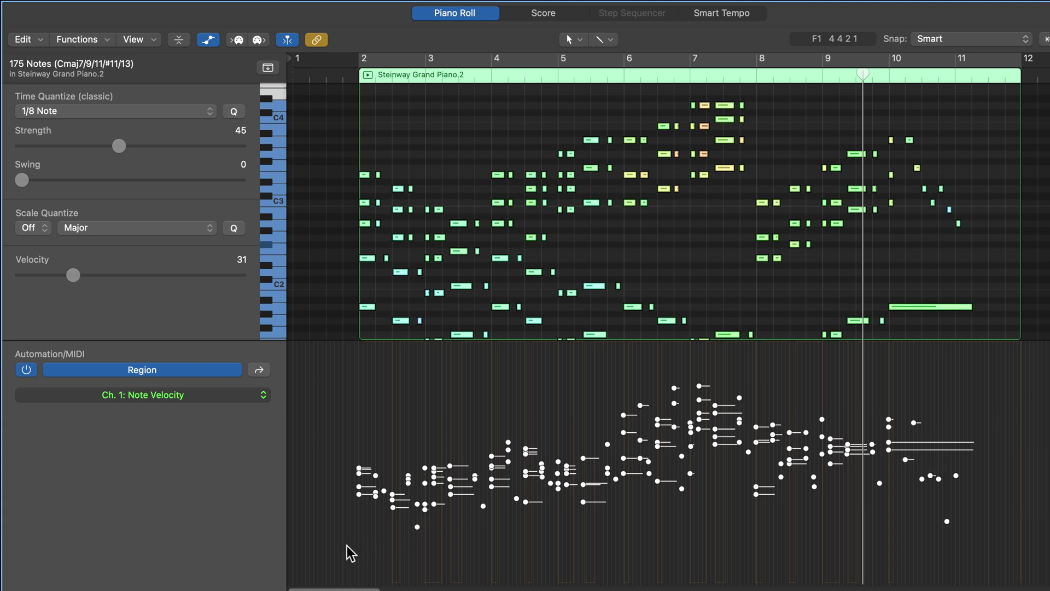
drag(350, 552, 1043, 454)
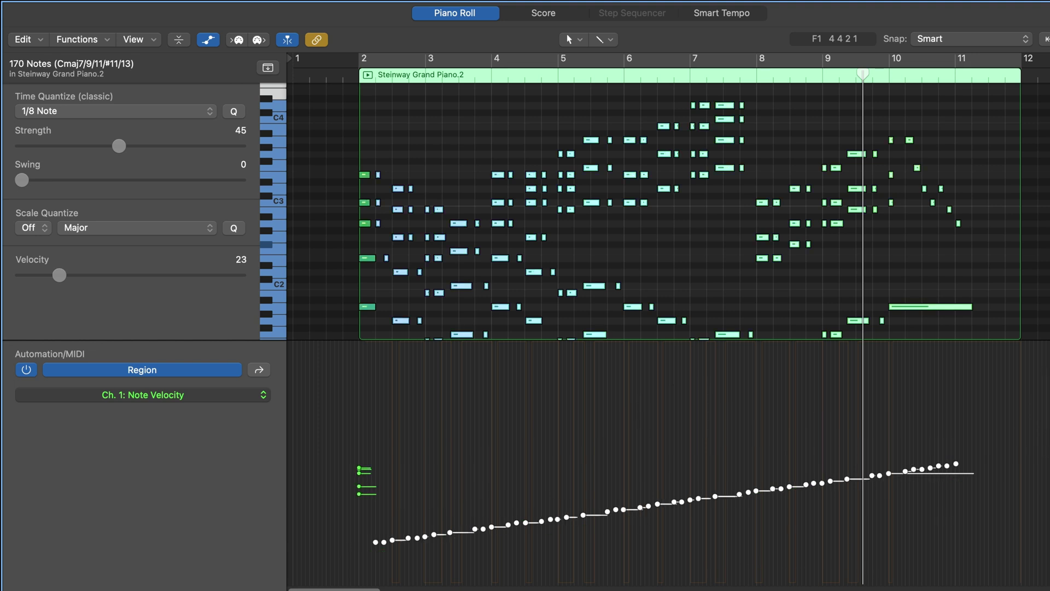
key(super+z)
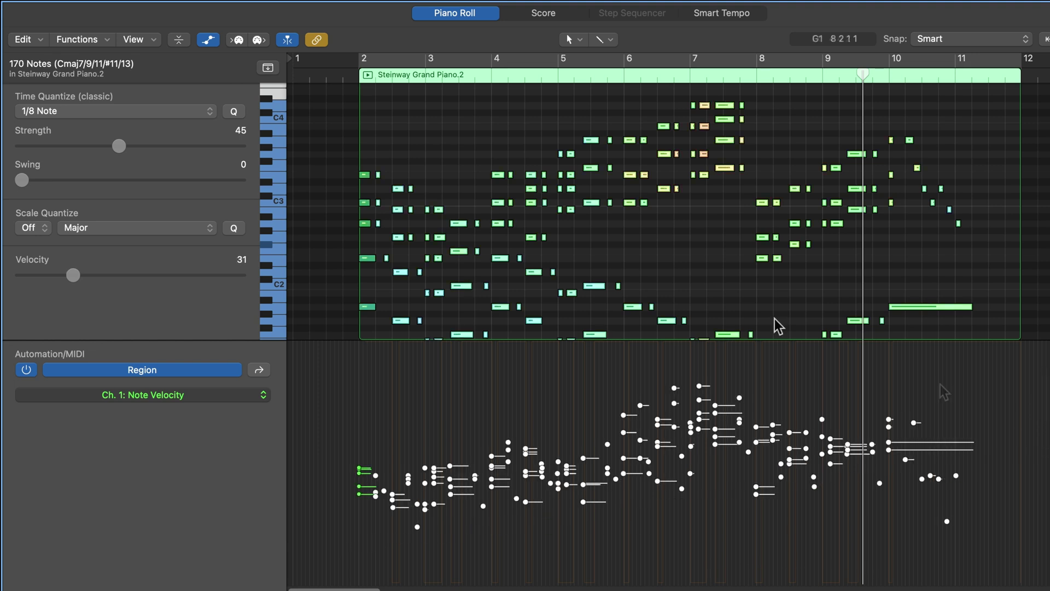
click(332, 419)
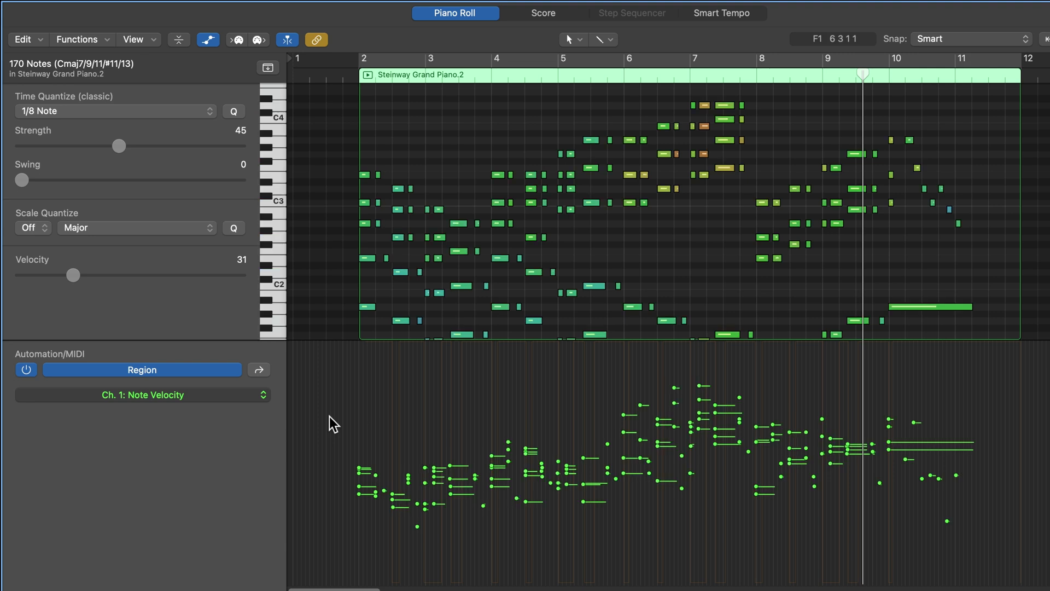
click(600, 40)
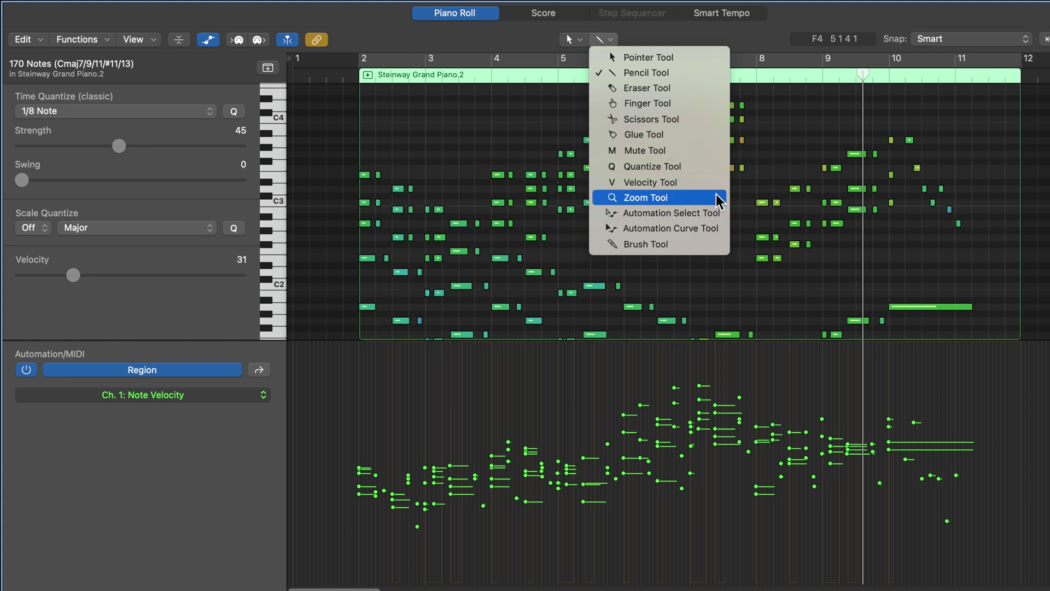
click(711, 212)
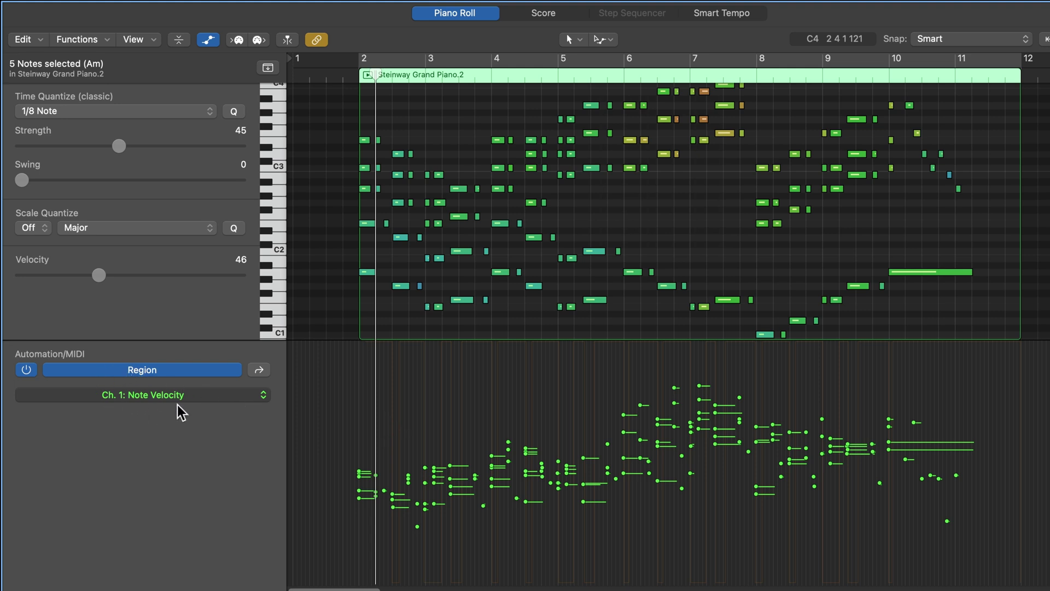
Step: Show Ch. 1: Sustain in the MIDI lane and move the first pedal release earlier in bar 2
click(209, 396)
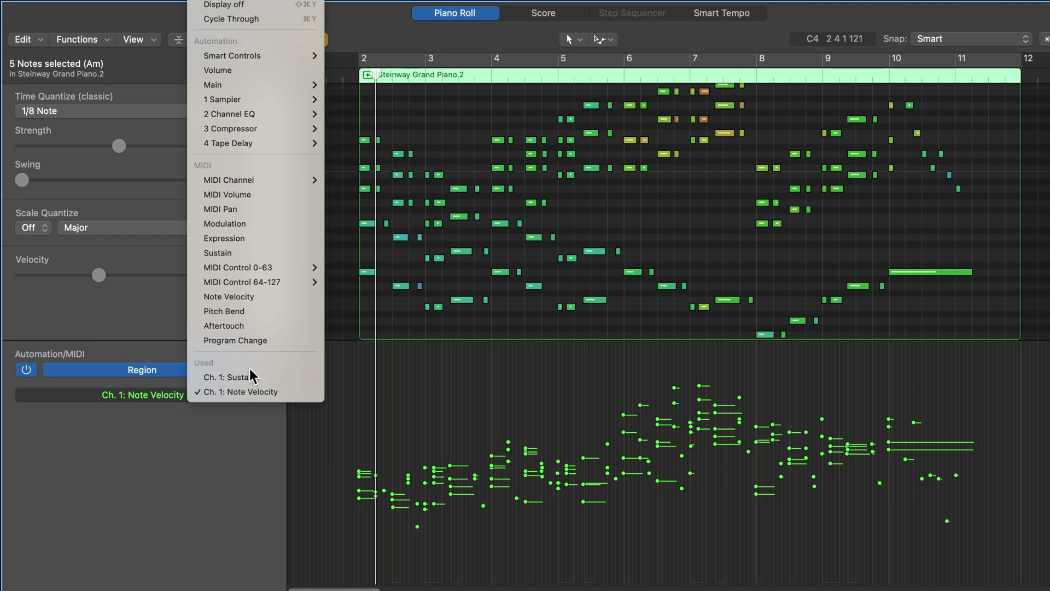
click(269, 377)
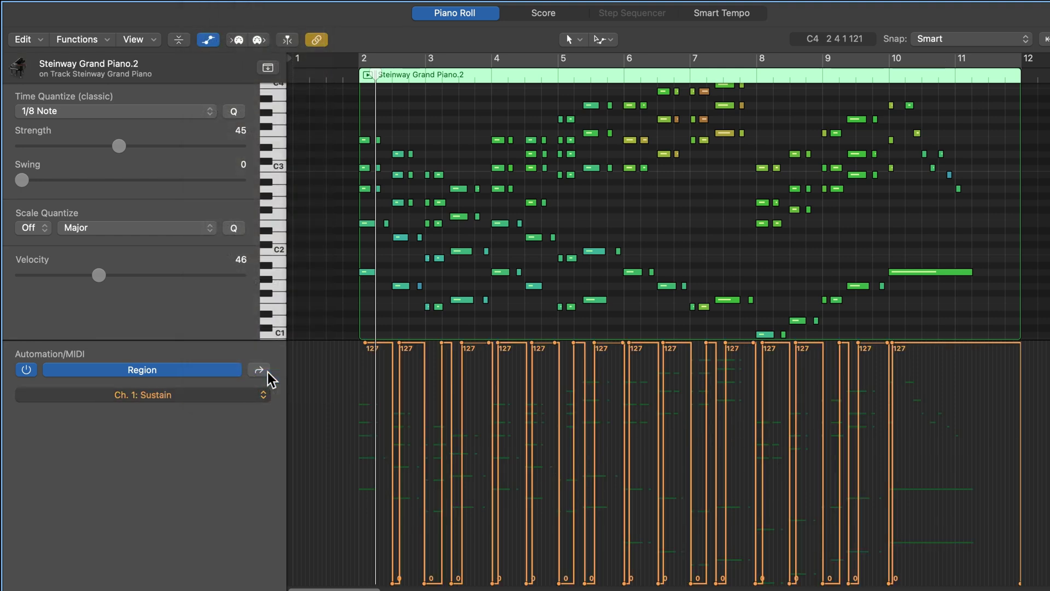
key(super+Right)
key(super+Right)
key(super+Right)
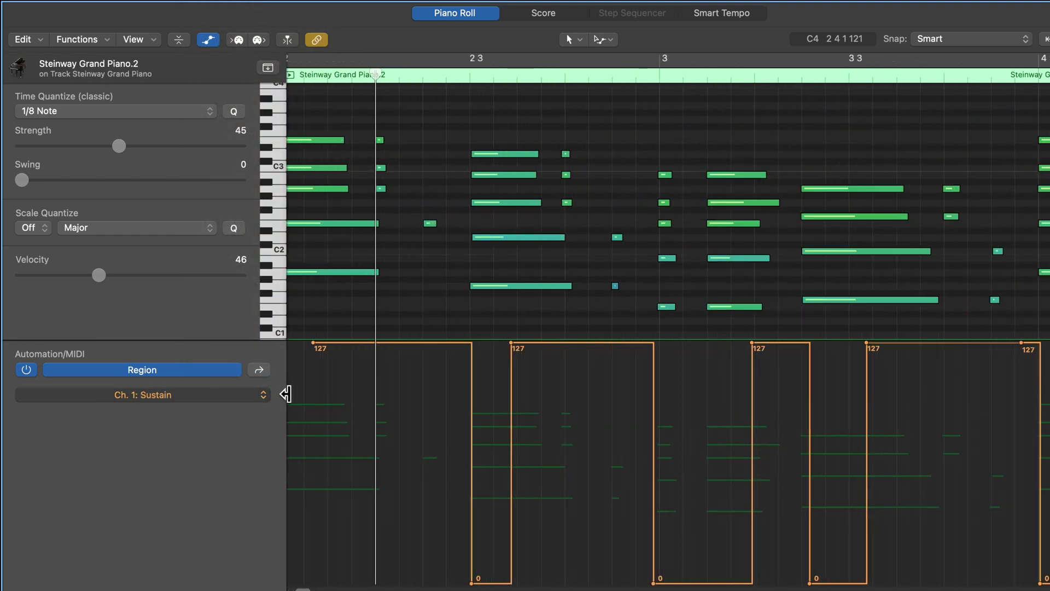
scroll(336, 436, left, 5)
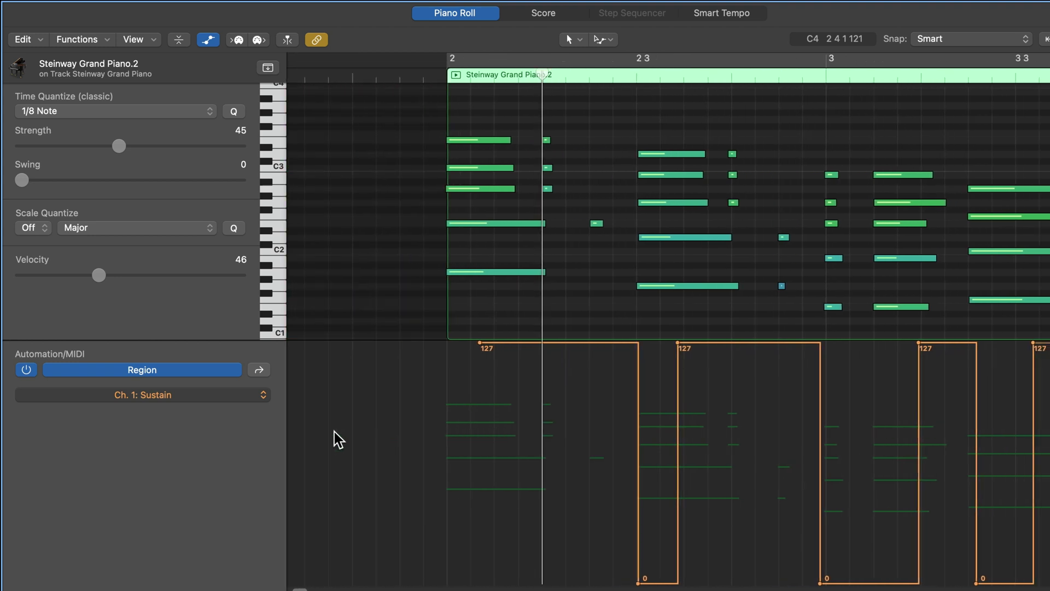
scroll(339, 440, right, 1)
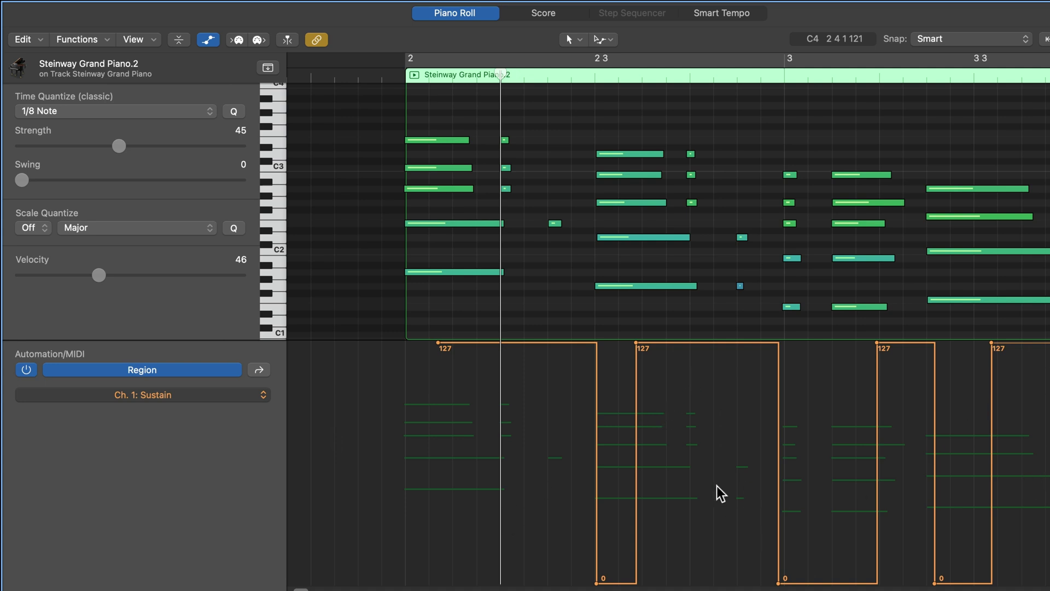
drag(596, 583, 524, 583)
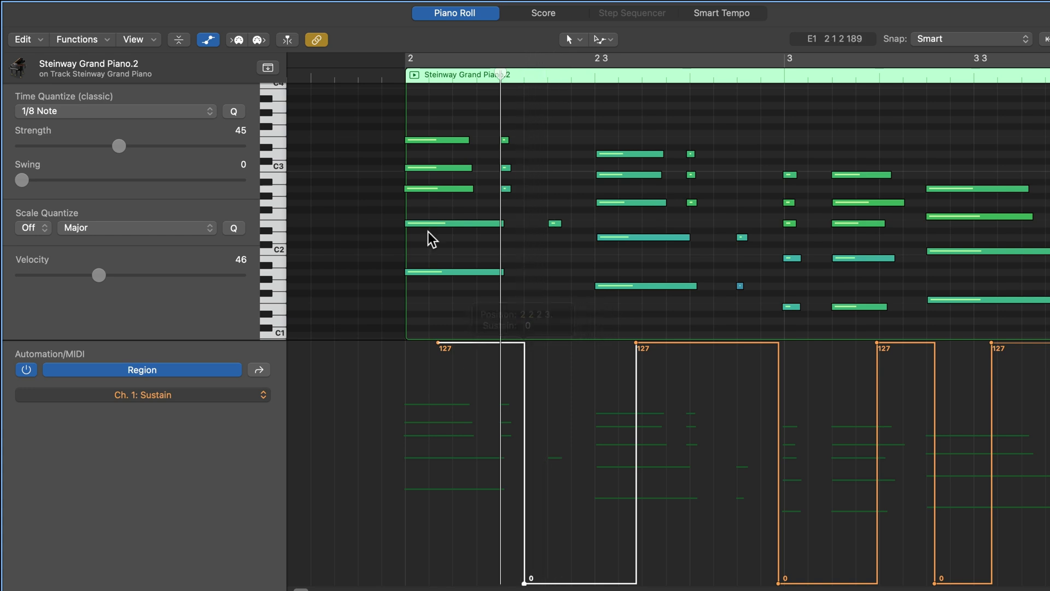
Step: Play the passage, then drag the bar 2 sustain release from 2 2 2 3 to about 2 3 1 28
click(374, 77)
key(space)
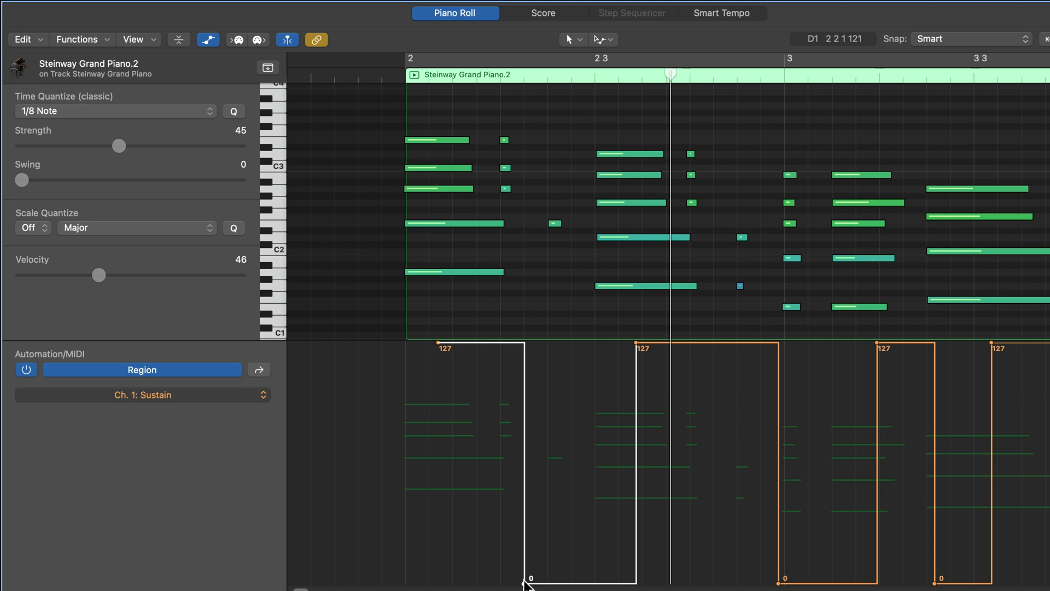
click(536, 77)
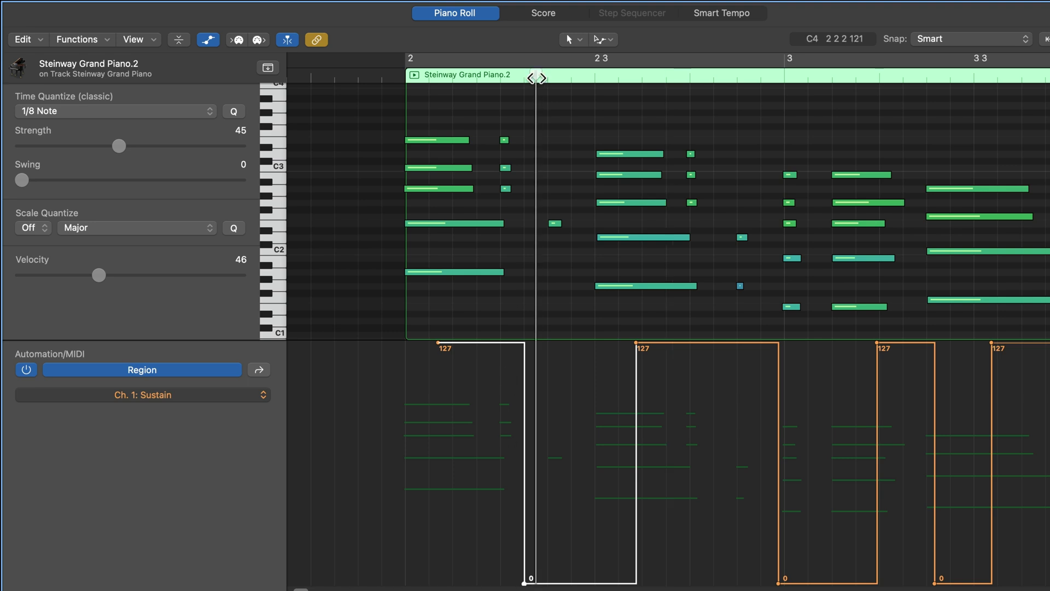
key(super+Right)
key(super+Right)
click(513, 343)
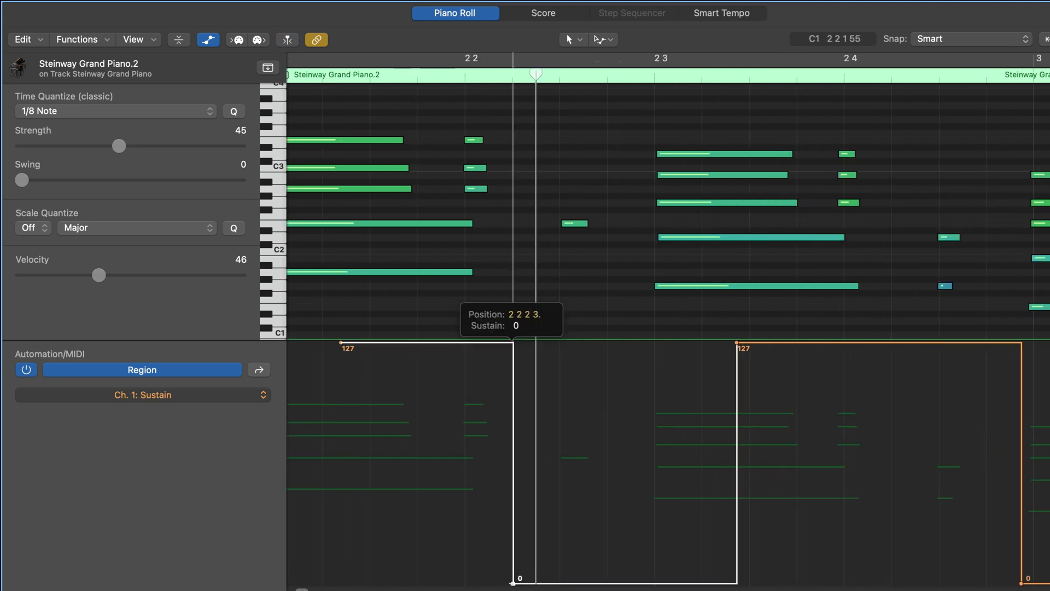
drag(514, 342, 660, 343)
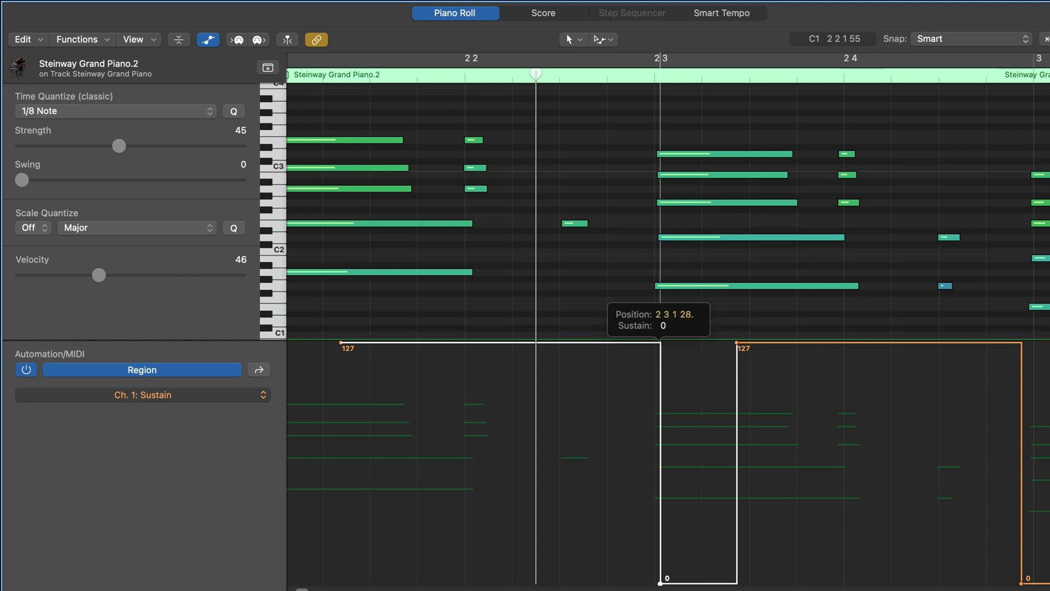
drag(660, 343, 660, 343)
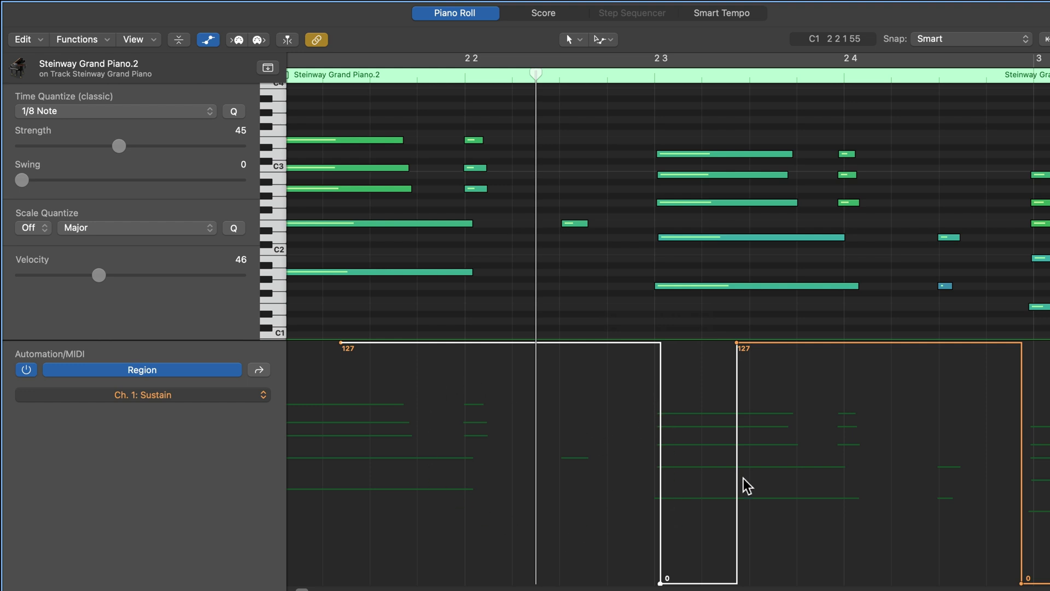
scroll(923, 502, right, 5)
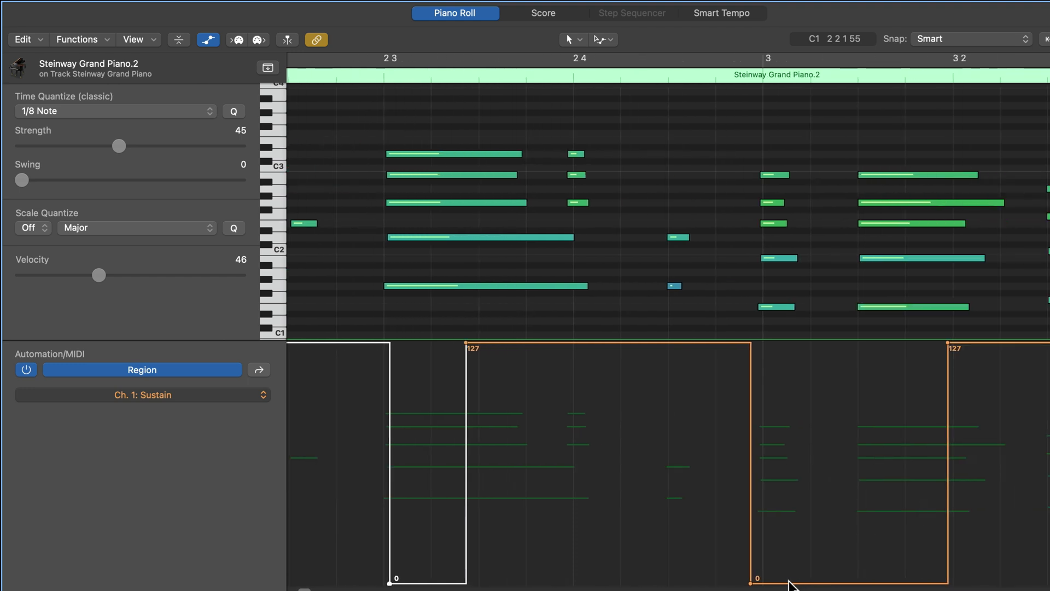
Step: Nudge the sustain pedal changes at bar 3 and bar 9 into line with the chords
mouse_move(751, 583)
mouse_down()
mouse_move(770, 584)
mouse_move(739, 583)
mouse_move(766, 583)
mouse_up()
scroll(781, 548, right, 15)
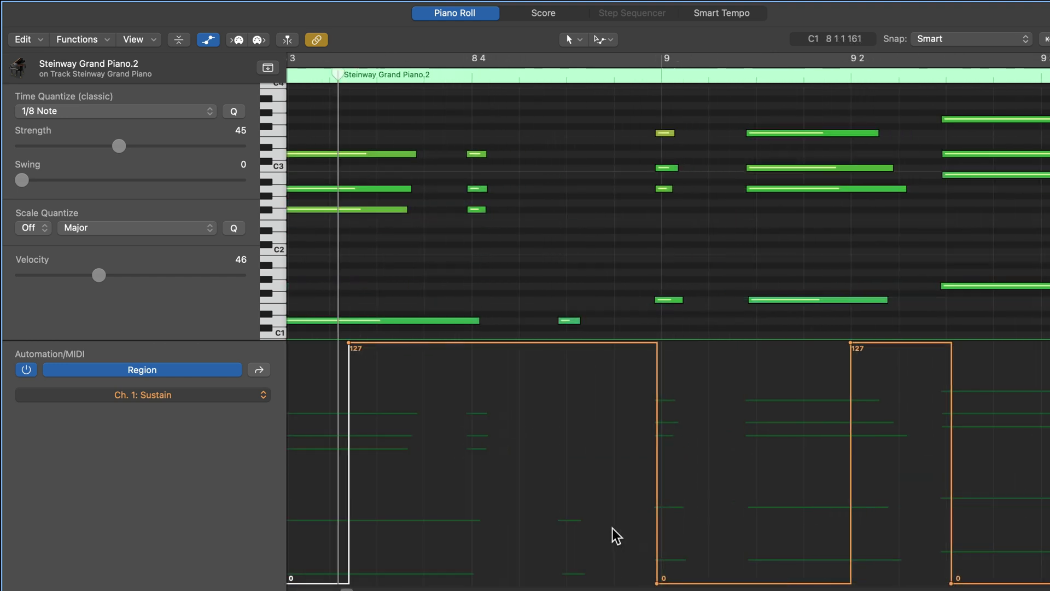
drag(656, 583, 693, 583)
Step: Adjust the bar 10 pedal release and move the re-press to about 10 1 1 101
scroll(846, 469, right, 5)
scroll(648, 467, right, 5)
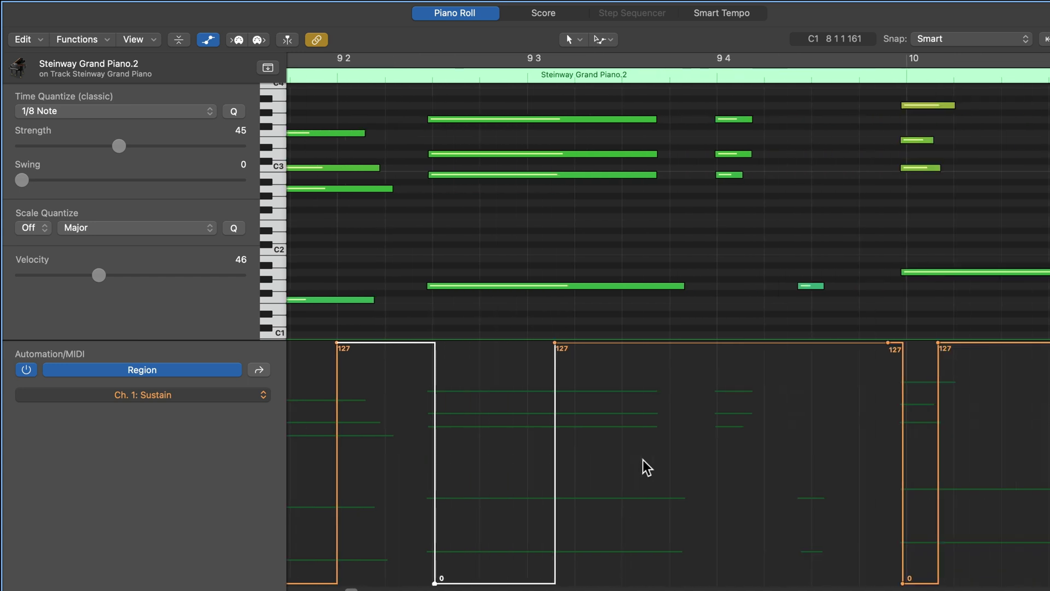
scroll(648, 466, right, 6)
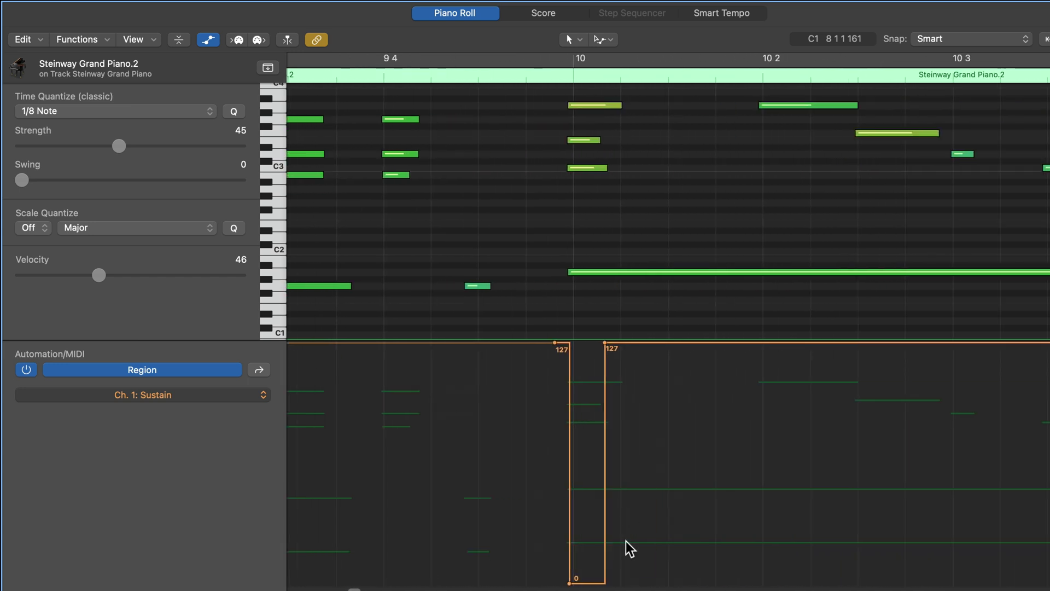
drag(569, 584, 556, 563)
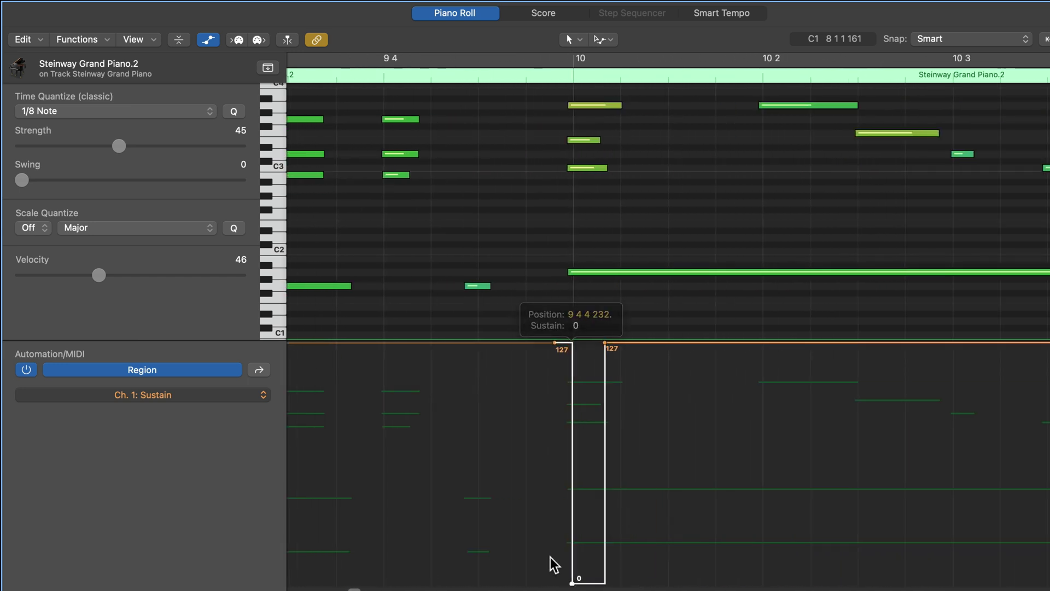
drag(604, 342, 635, 343)
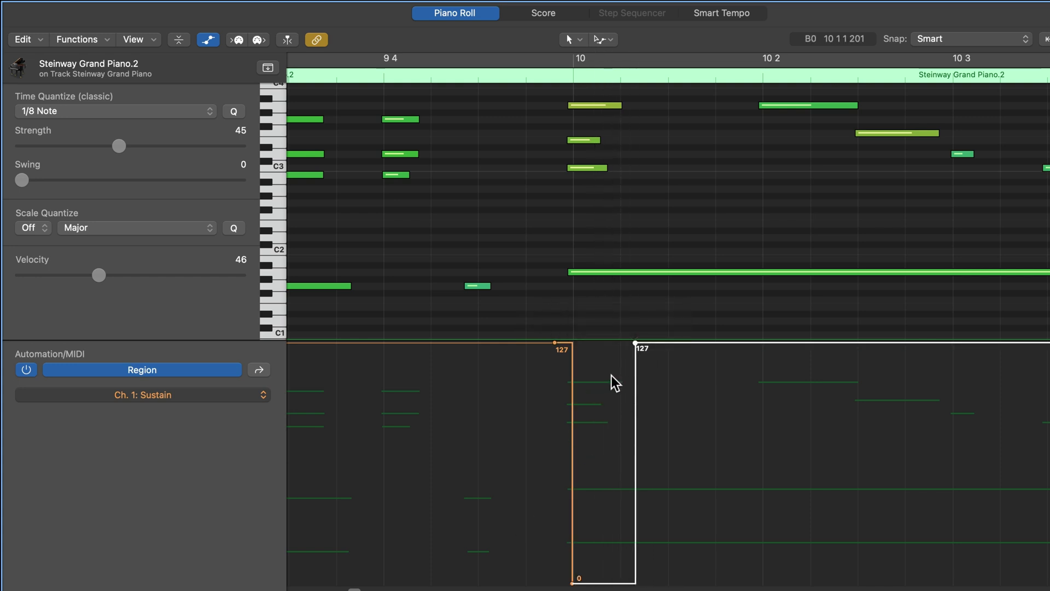
drag(635, 343, 593, 343)
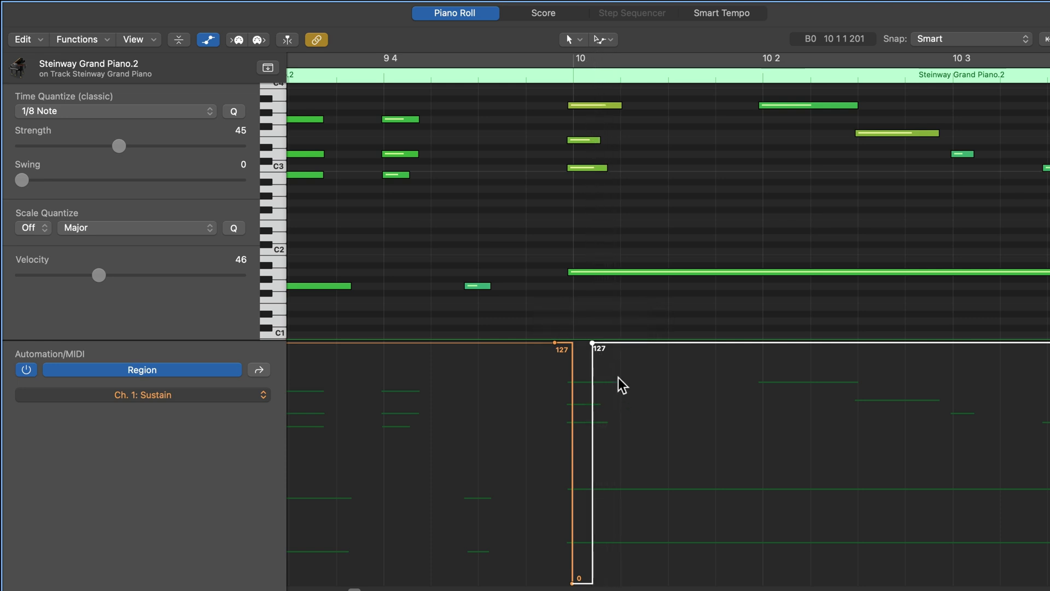
Step: Play the passage around bar 10 to check the pedalling
click(375, 77)
key(space)
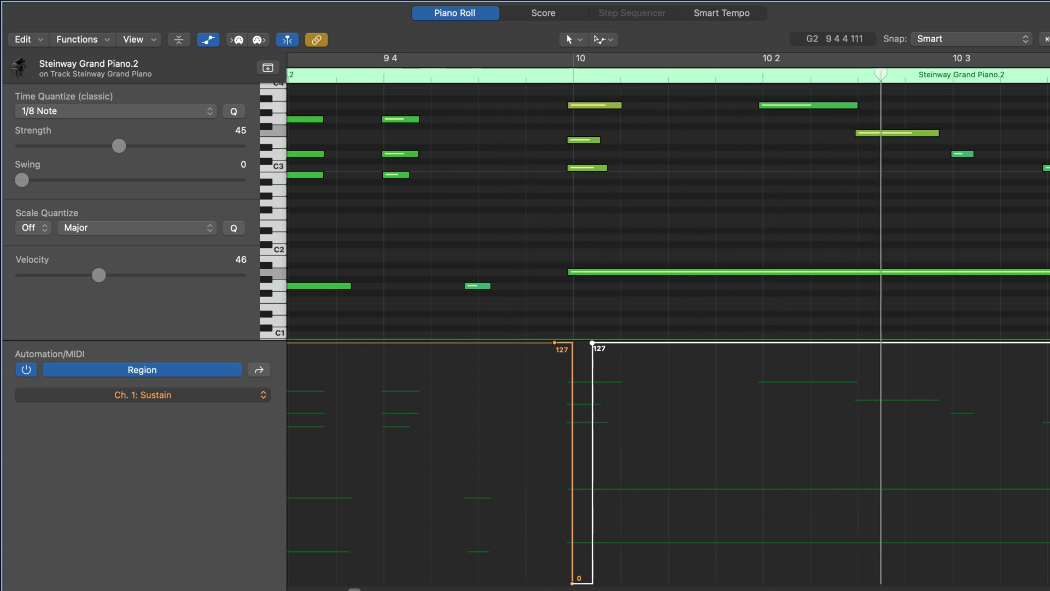
scroll(551, 211, right, 3)
scroll(550, 210, right, 6)
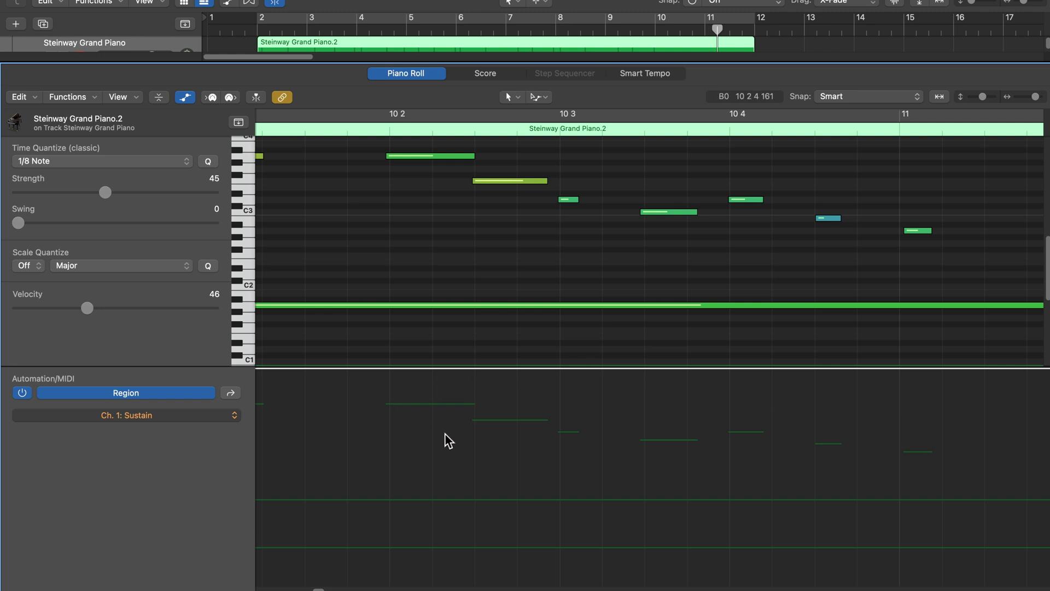
Step: Add a sustain point on the held pedal line at about 10 2 1 108, value 126
scroll(580, 484, left, 3)
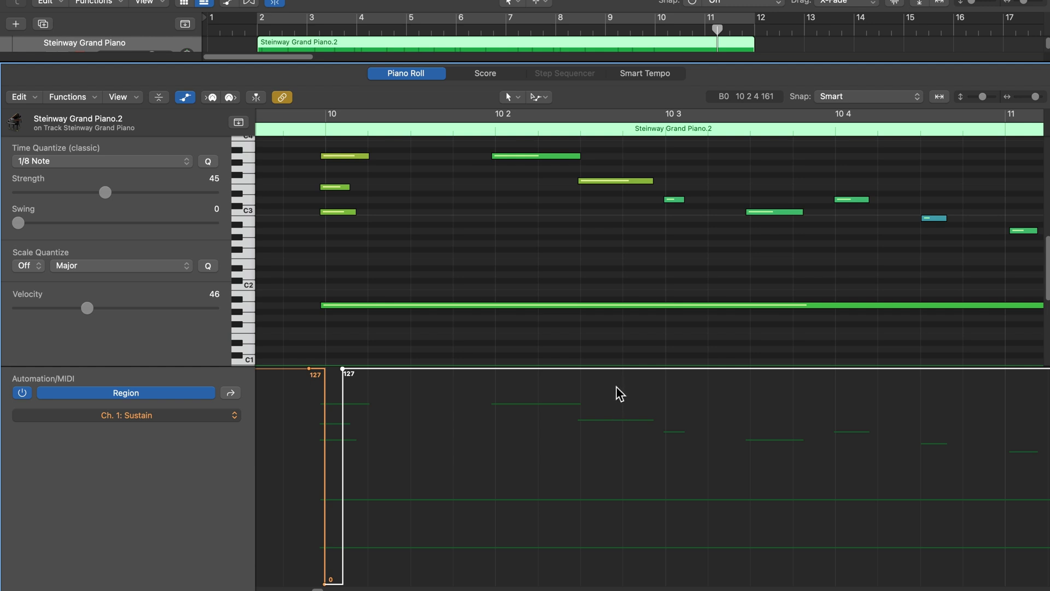
click(616, 369)
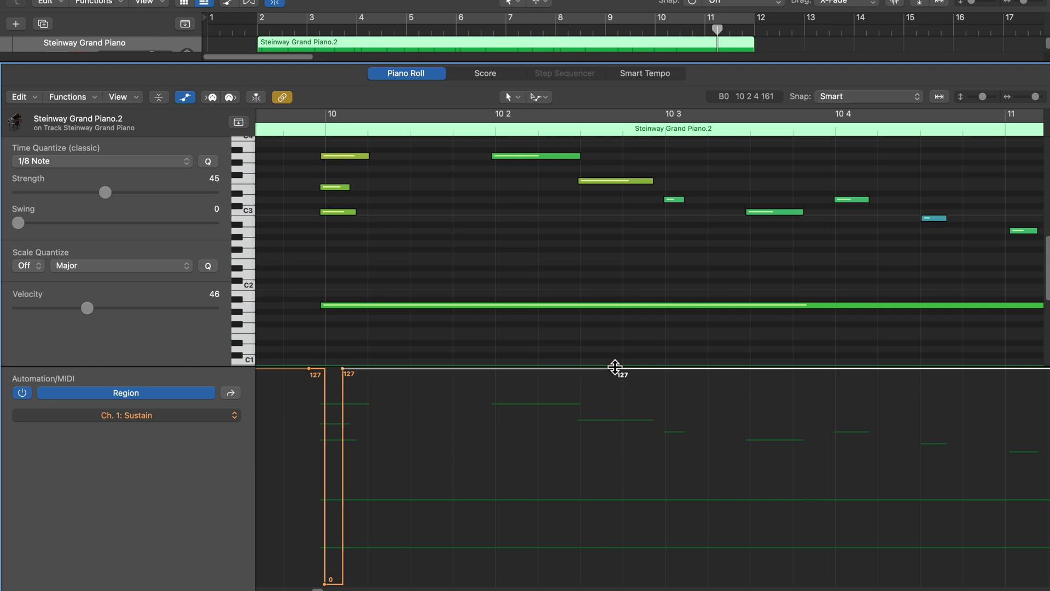
drag(616, 368, 543, 369)
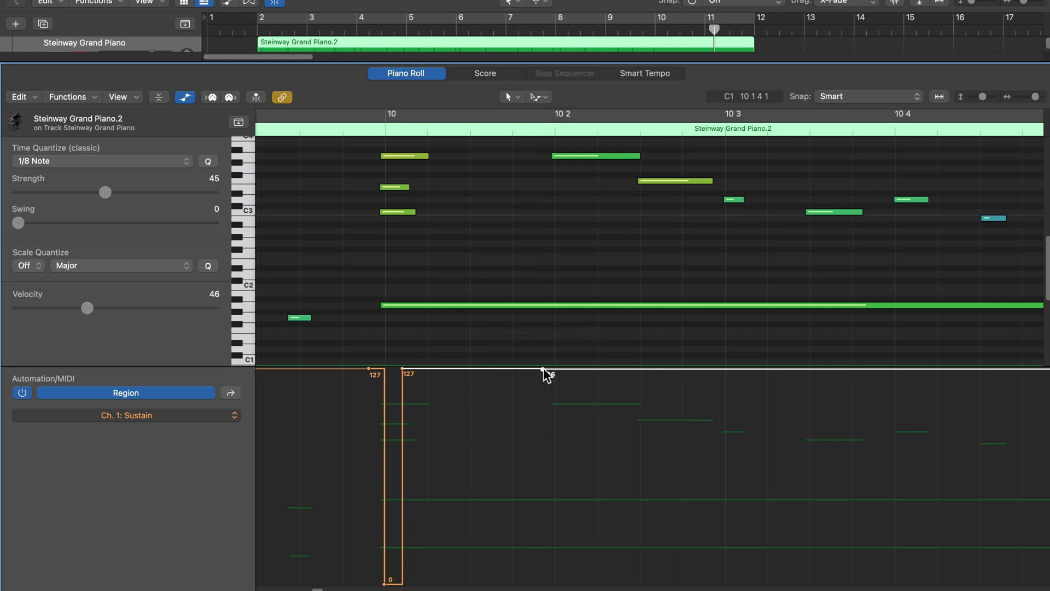
Step: Move the 126 sustain point later and turn it into a pedal release near bar 10 beat 3
drag(544, 370, 704, 370)
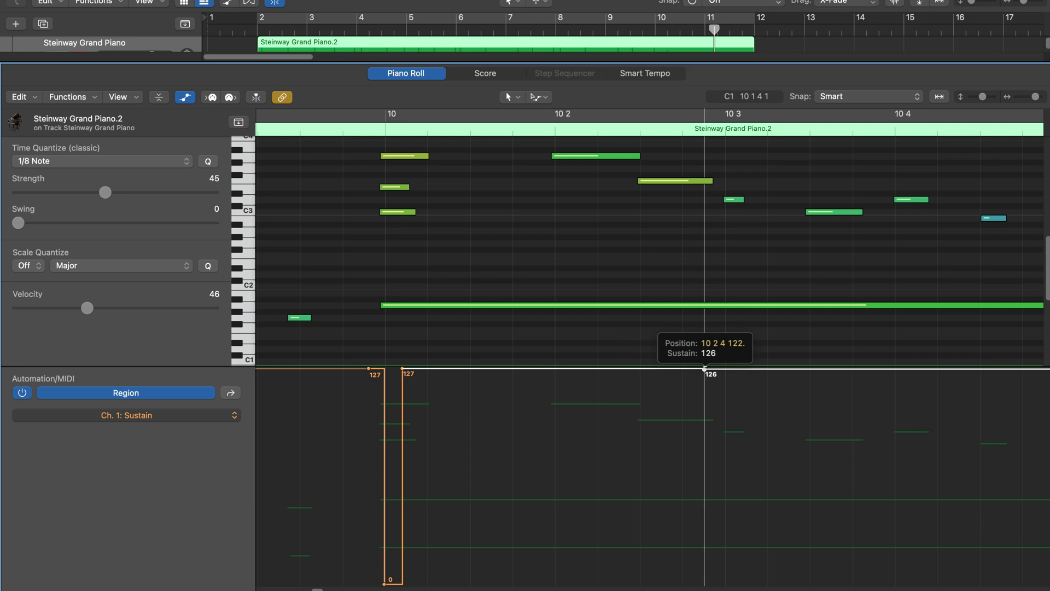
click(735, 128)
scroll(734, 128, up, 2)
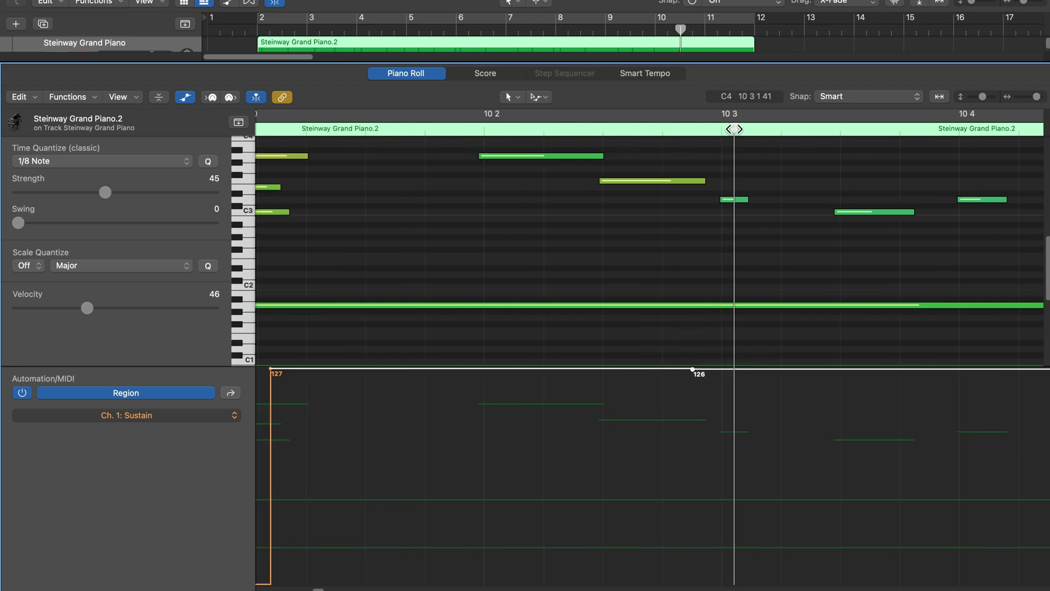
drag(693, 370, 857, 370)
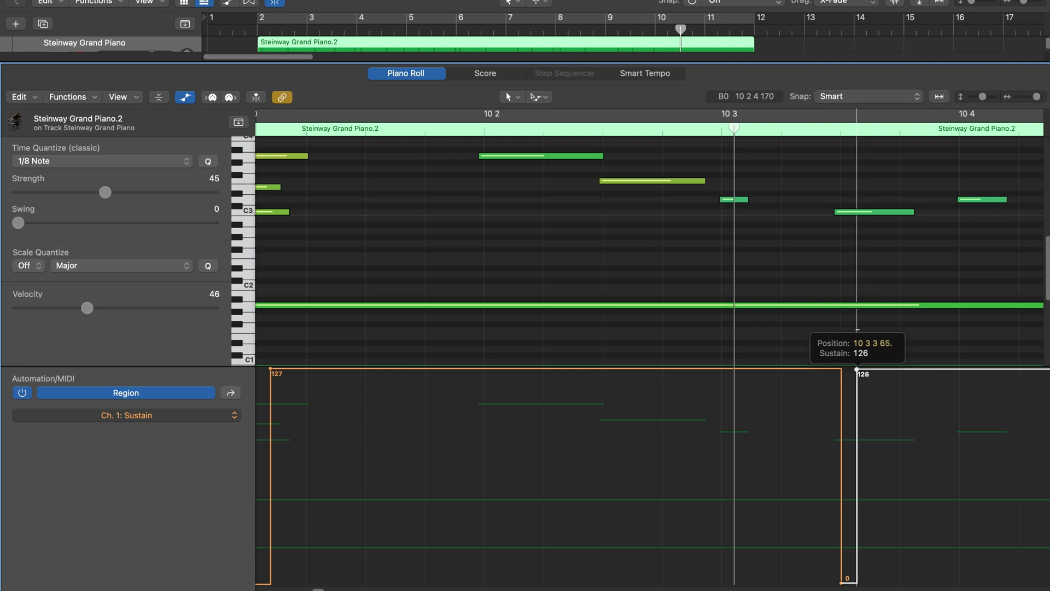
Step: Add pedal re-press points so the pedal releases at about 11 1 1 34, then returns to 126
scroll(768, 459, right, 10)
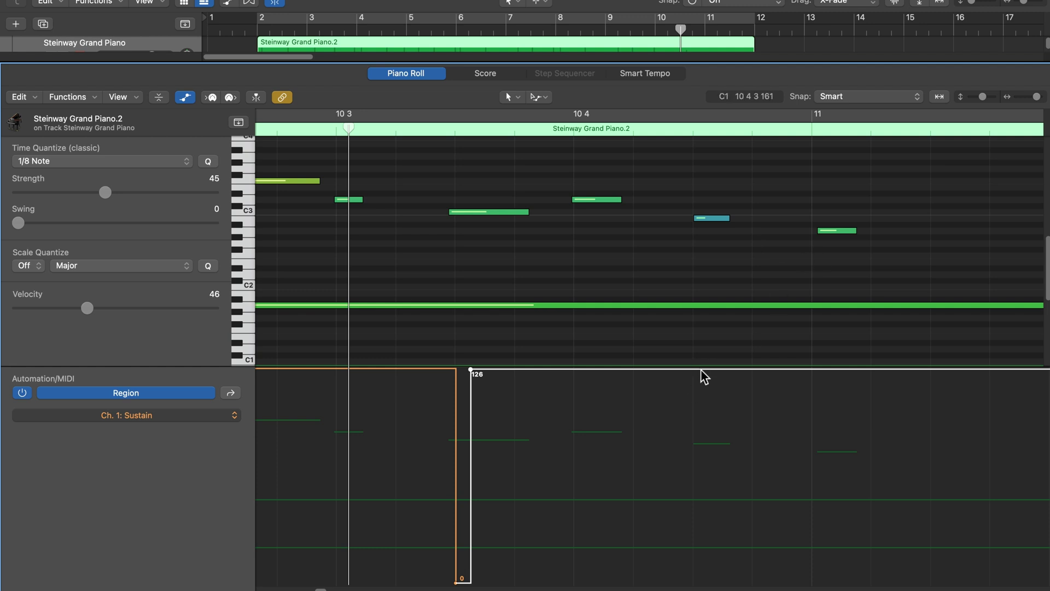
click(702, 370)
drag(781, 585, 820, 583)
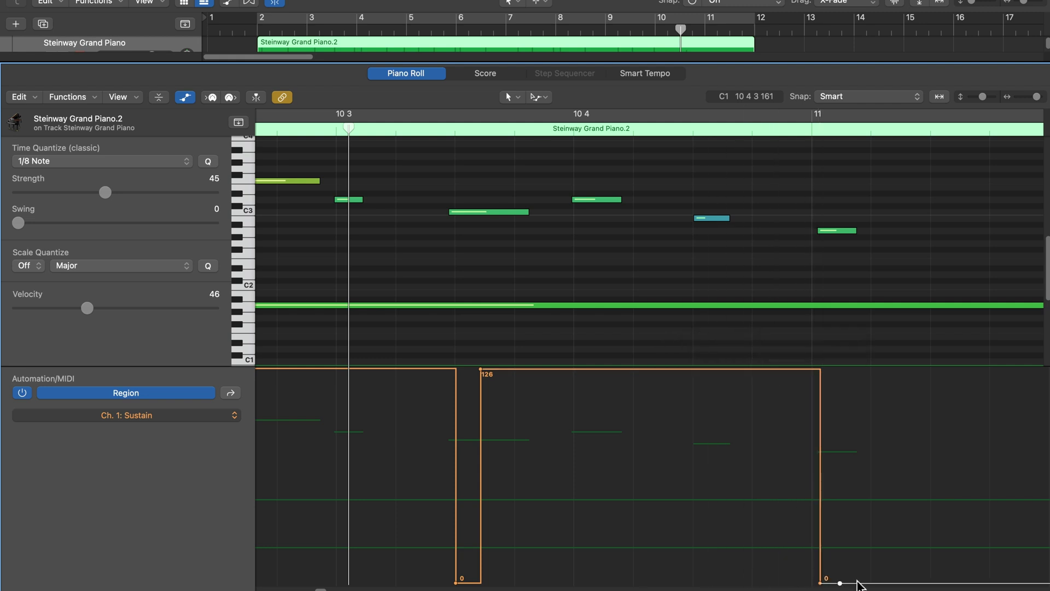
click(840, 393)
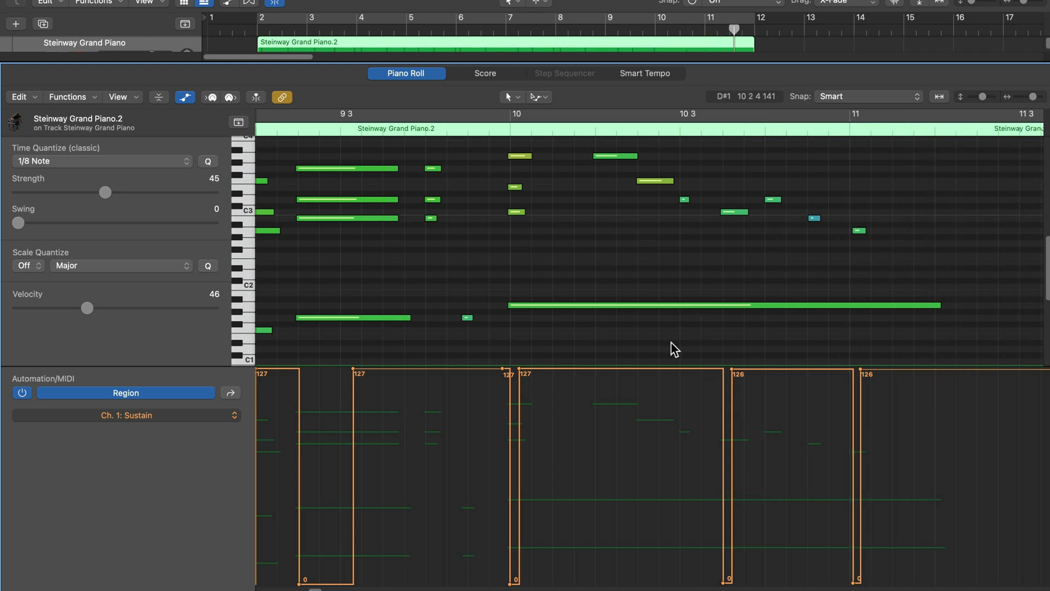
key(super+Left)
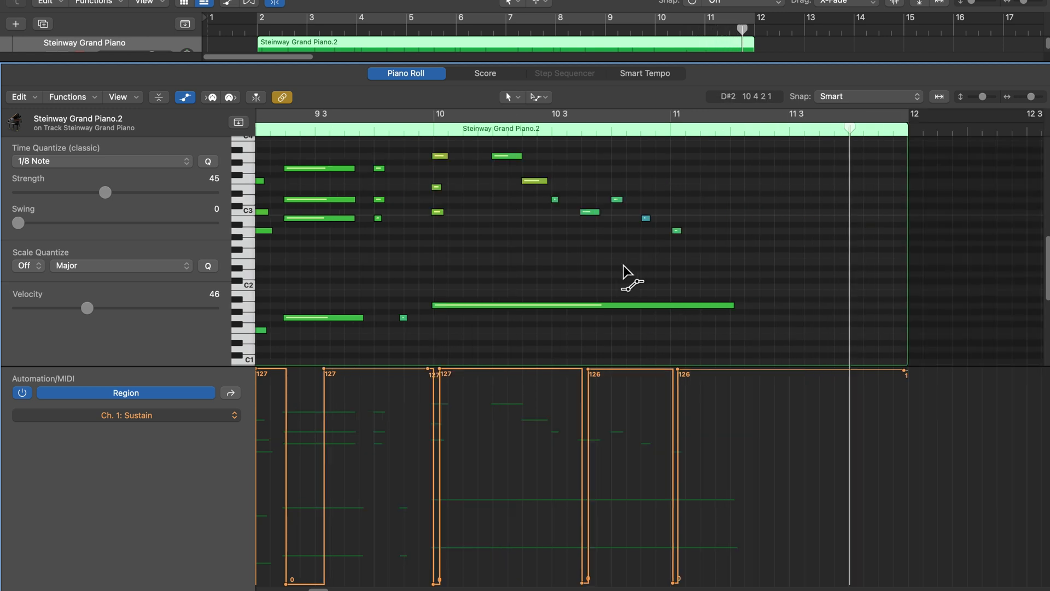
scroll(682, 452, left, 6)
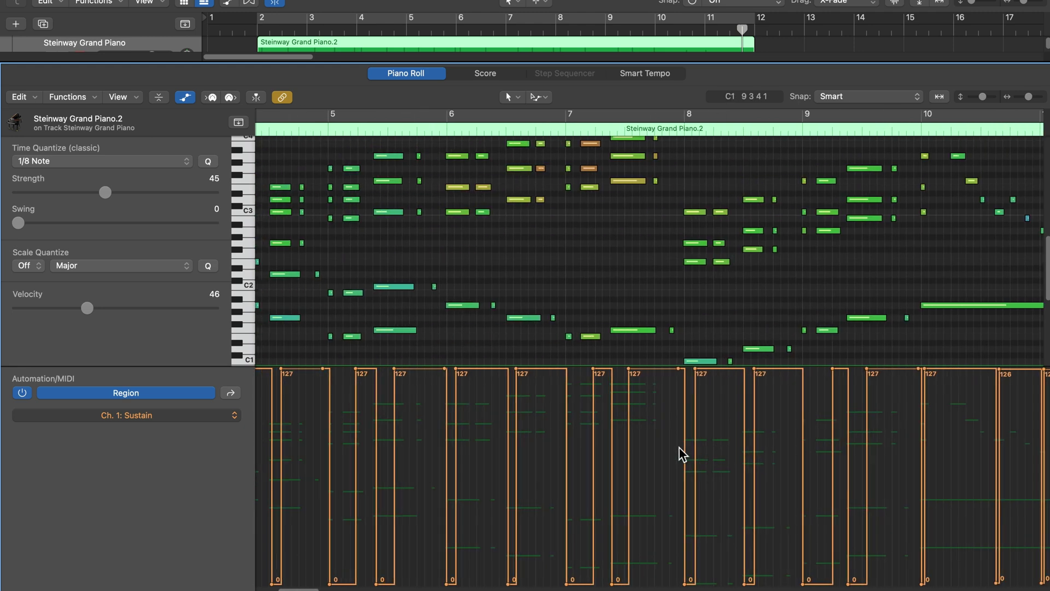
scroll(717, 474, left, 4)
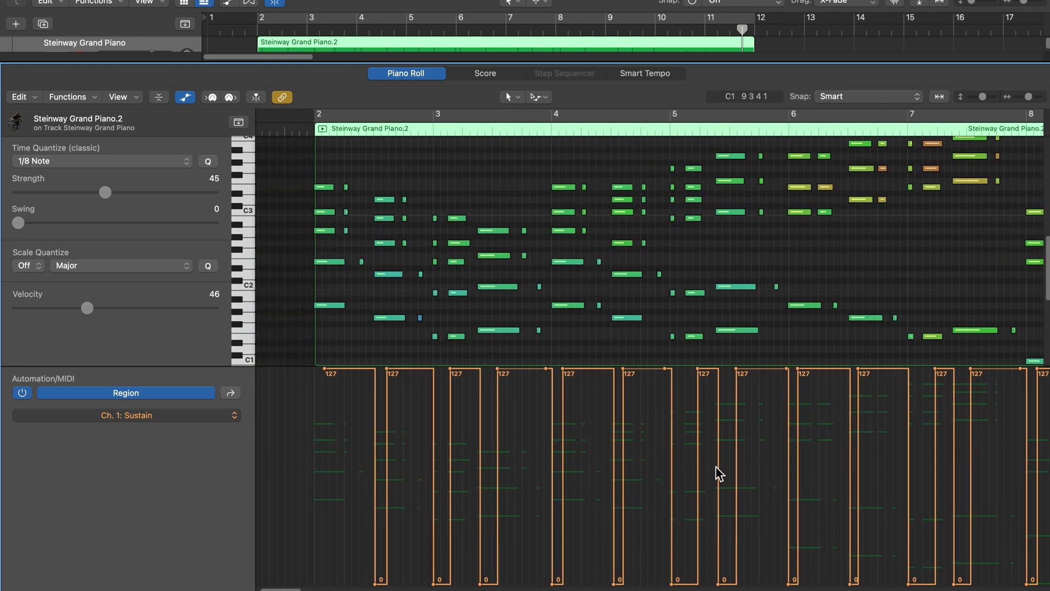
click(160, 416)
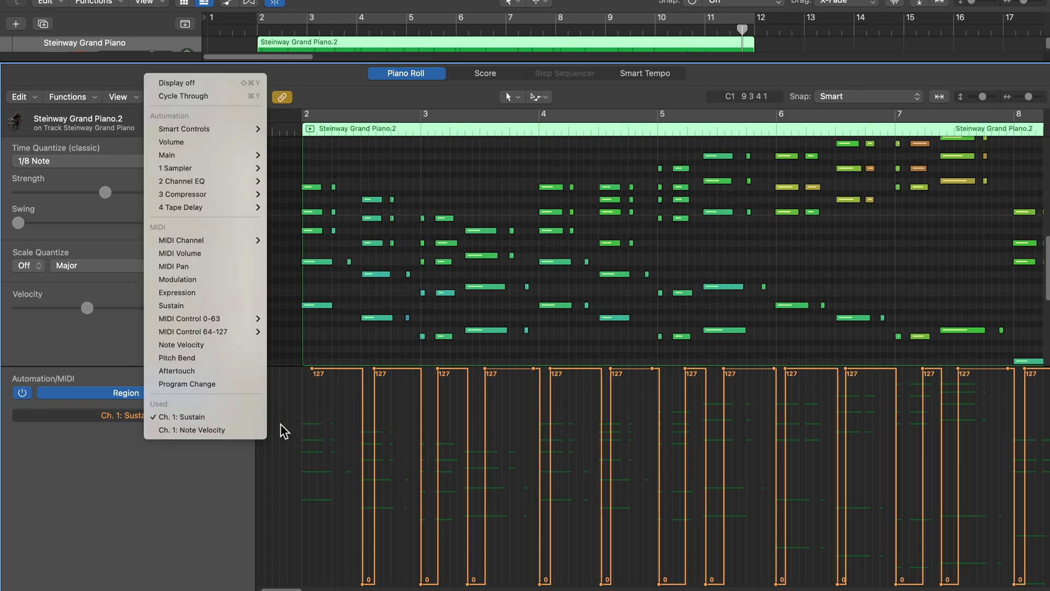
click(296, 459)
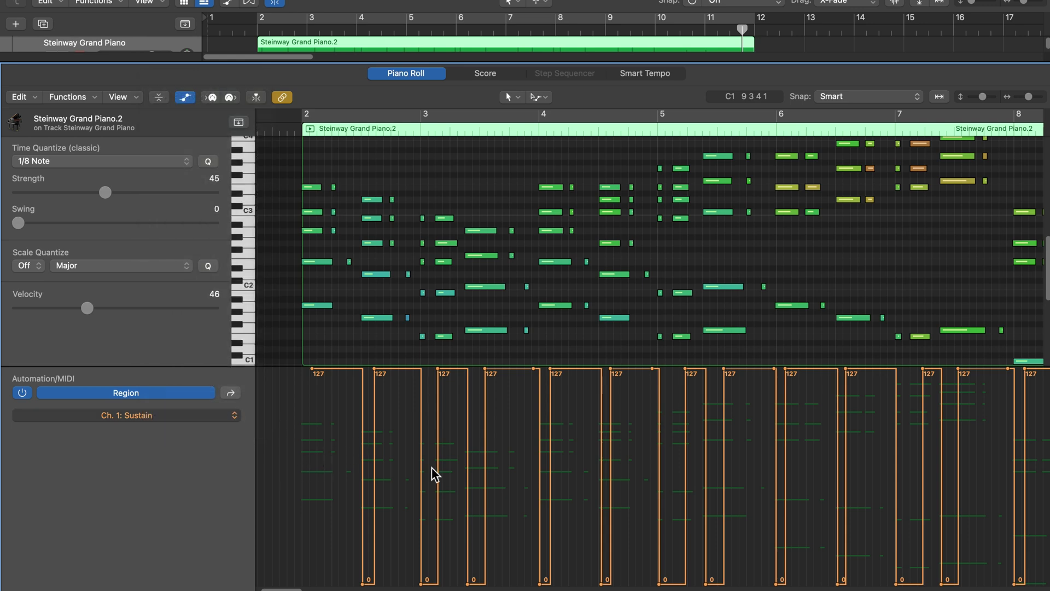